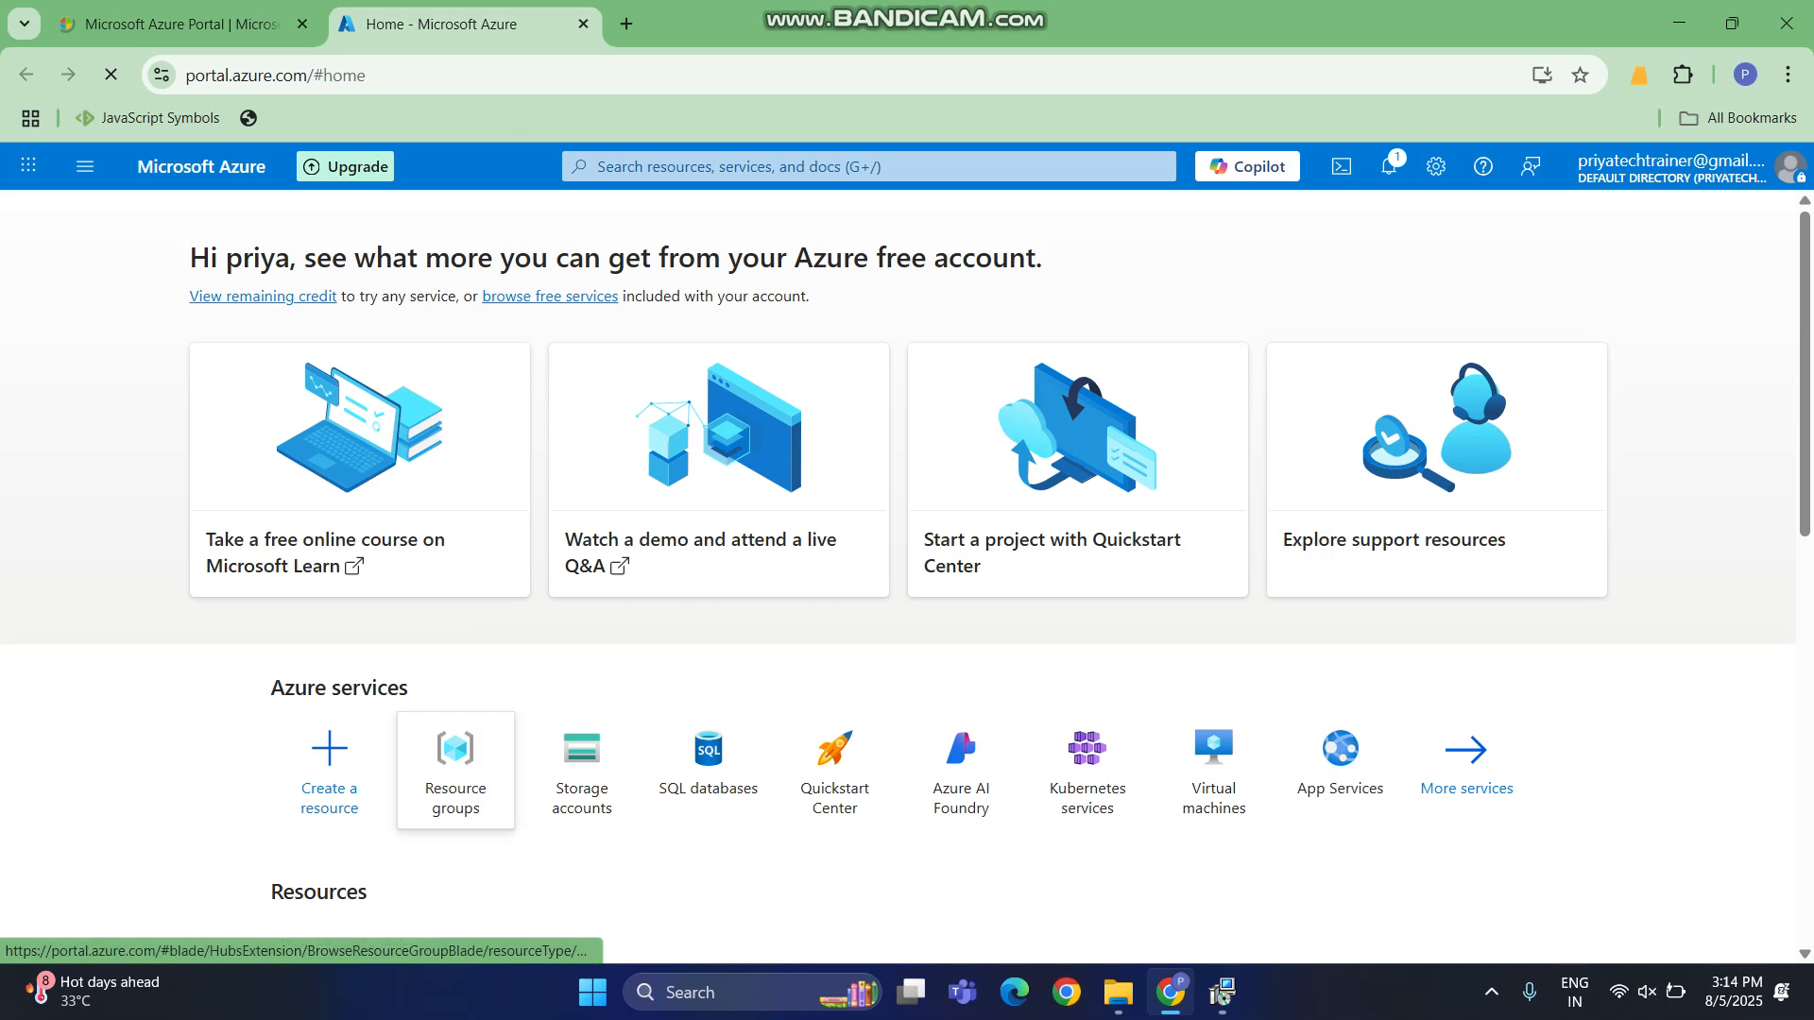
# Open the cit data factory in the demodf resource group and launch its Azure Data Factory Studio.
pyautogui.moveTo(455, 756)
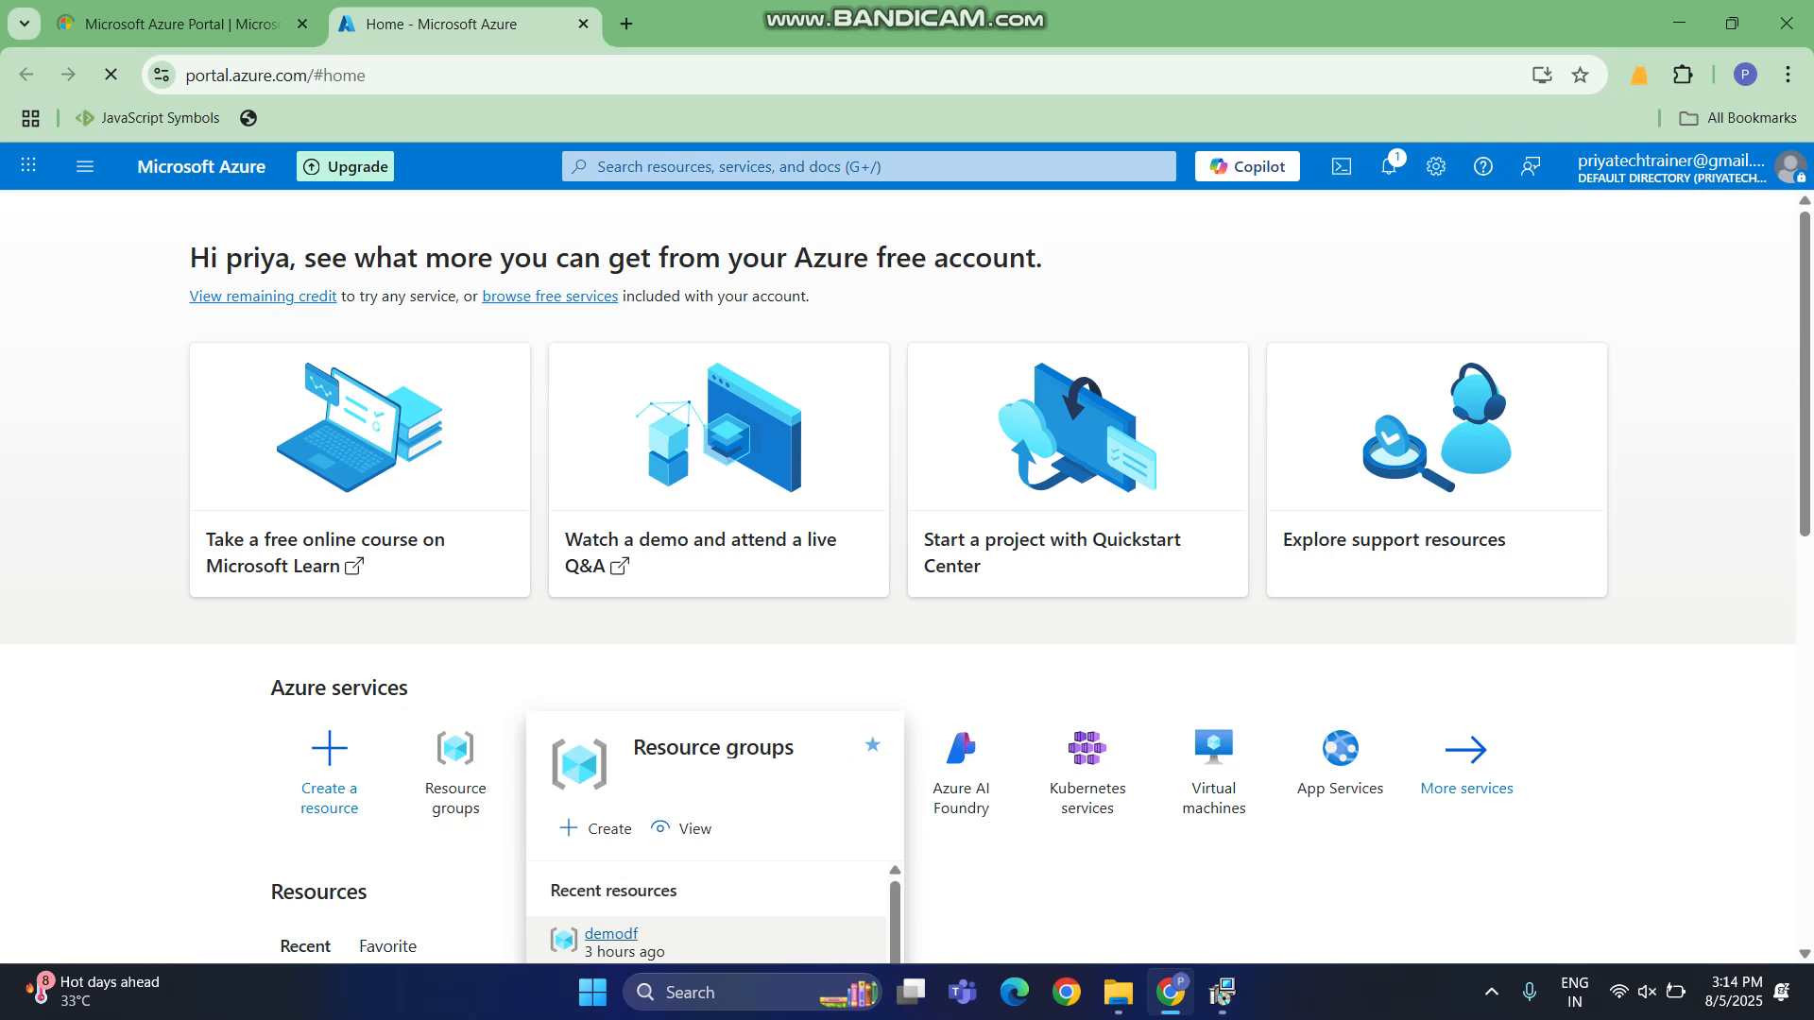
pyautogui.click(610, 933)
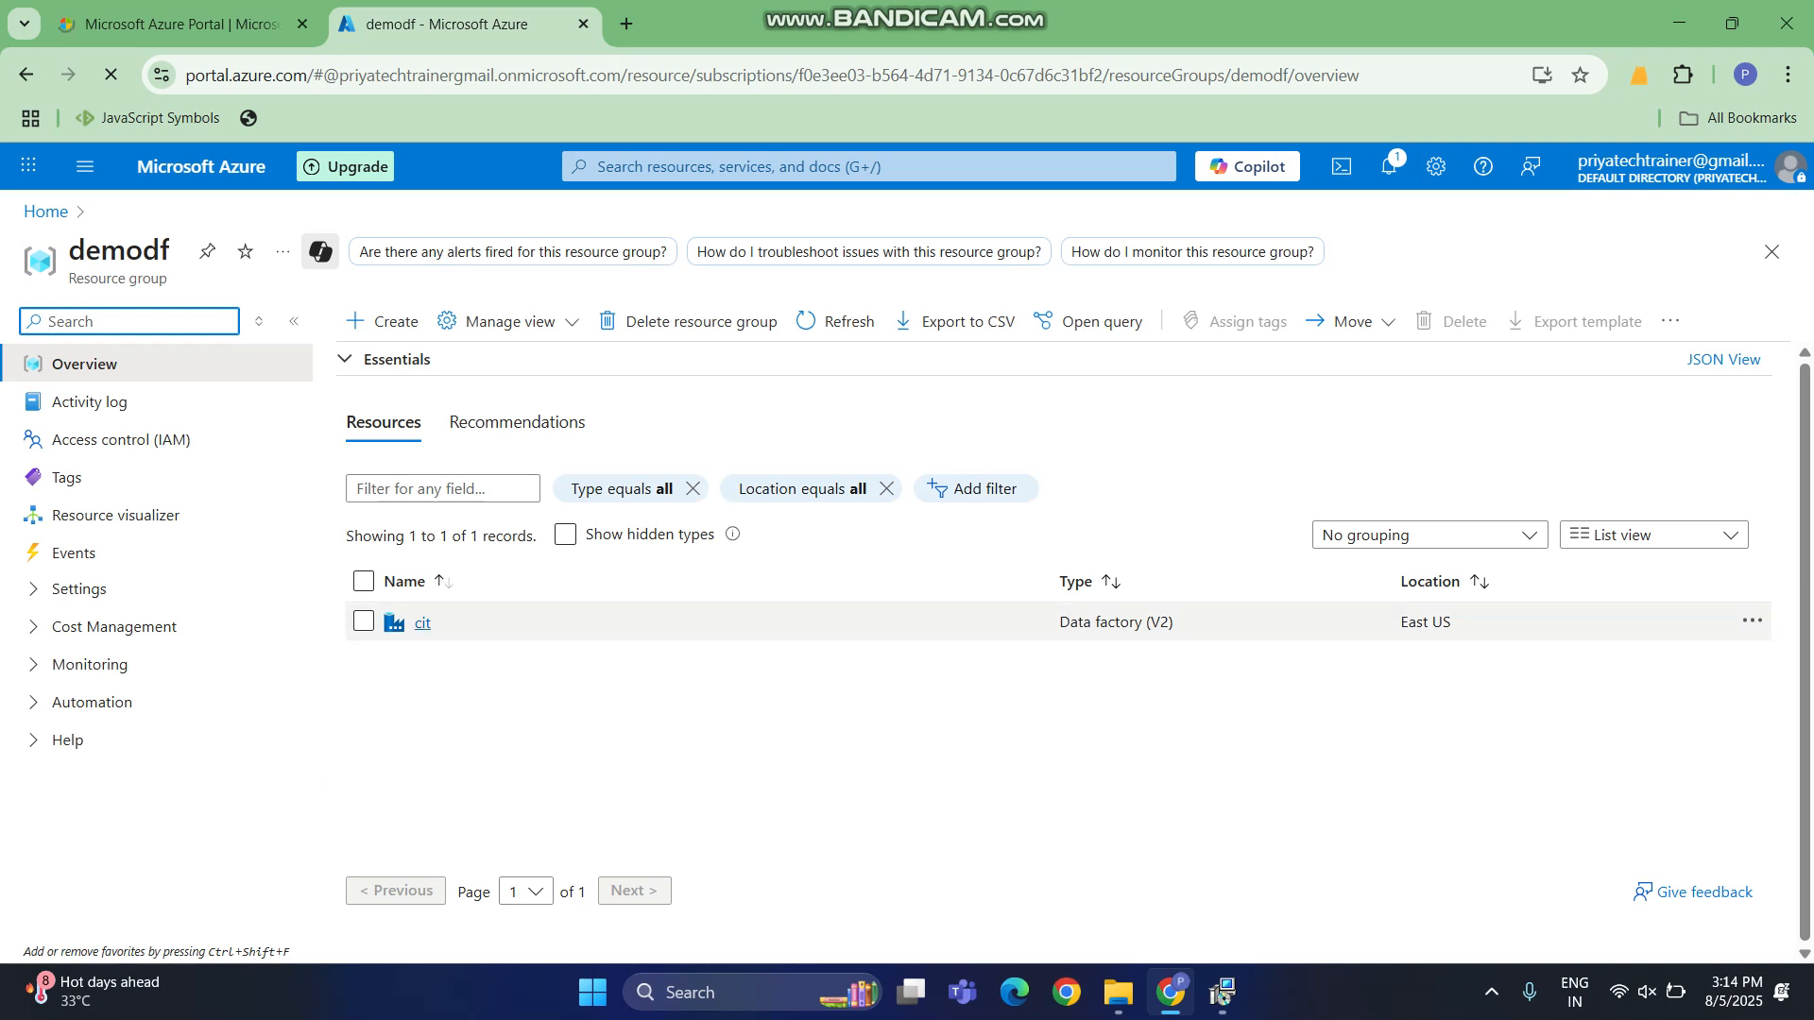
pyautogui.click(422, 622)
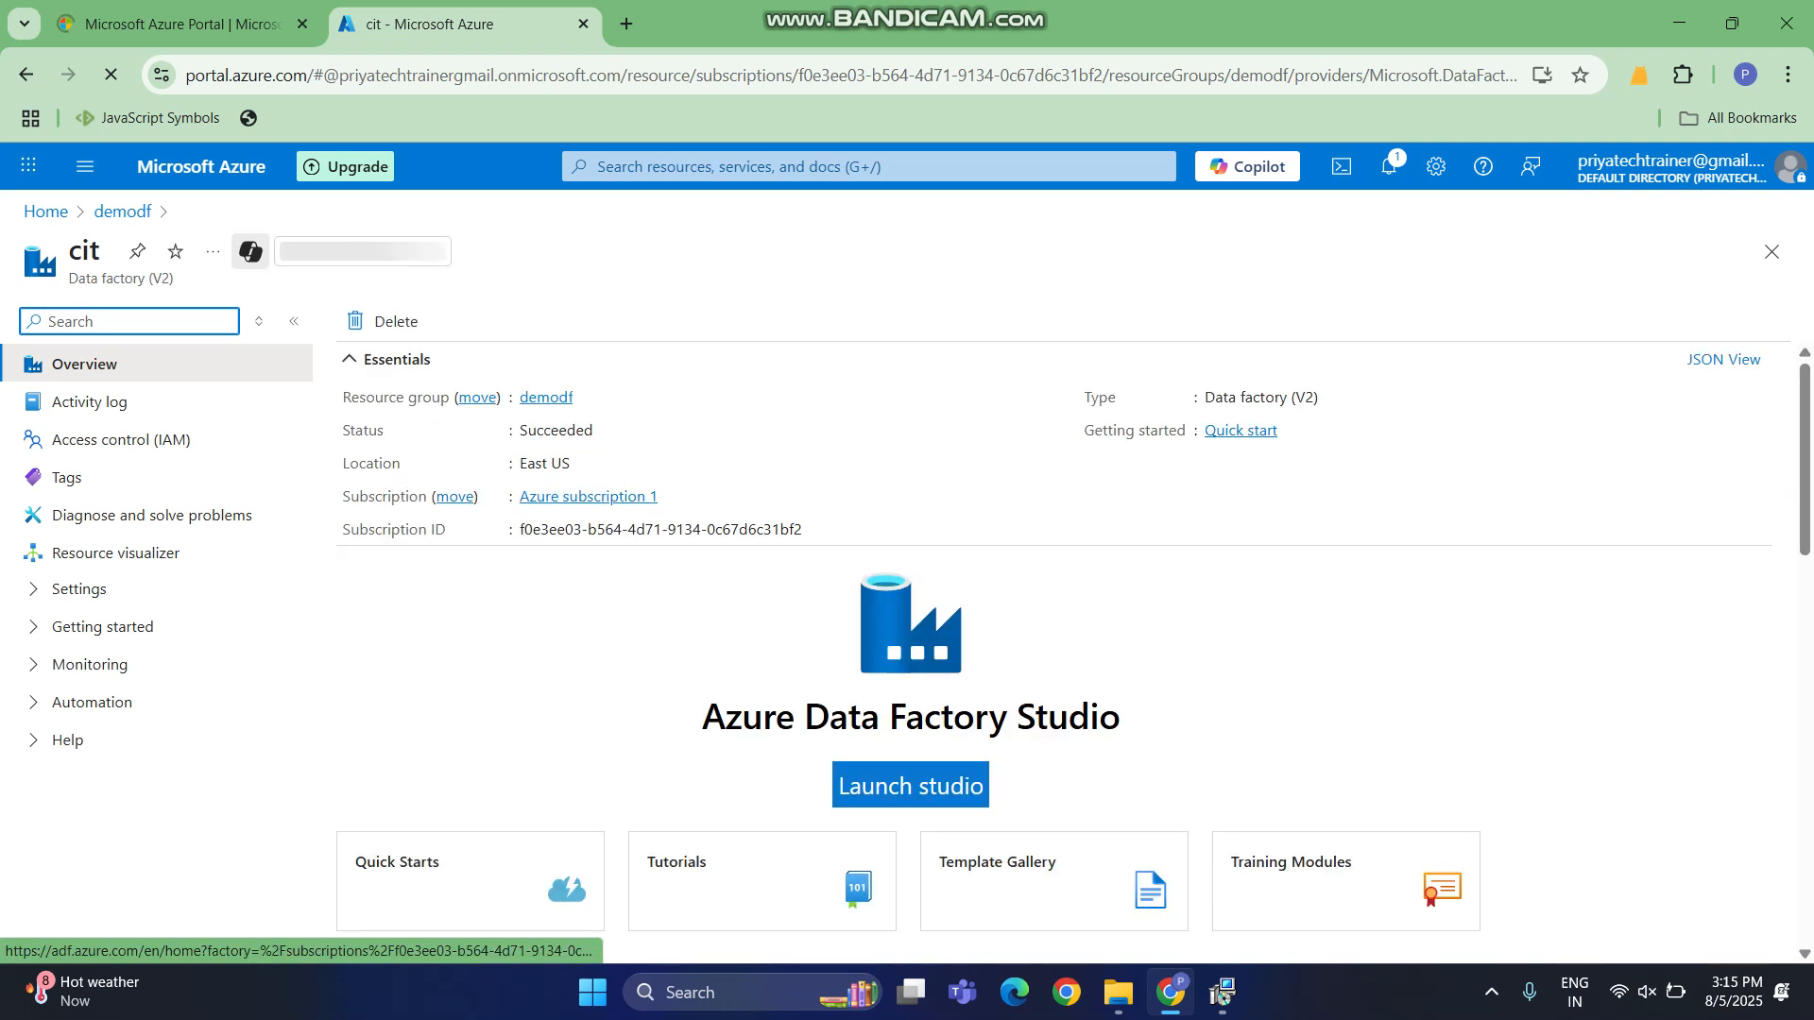
pyautogui.click(910, 786)
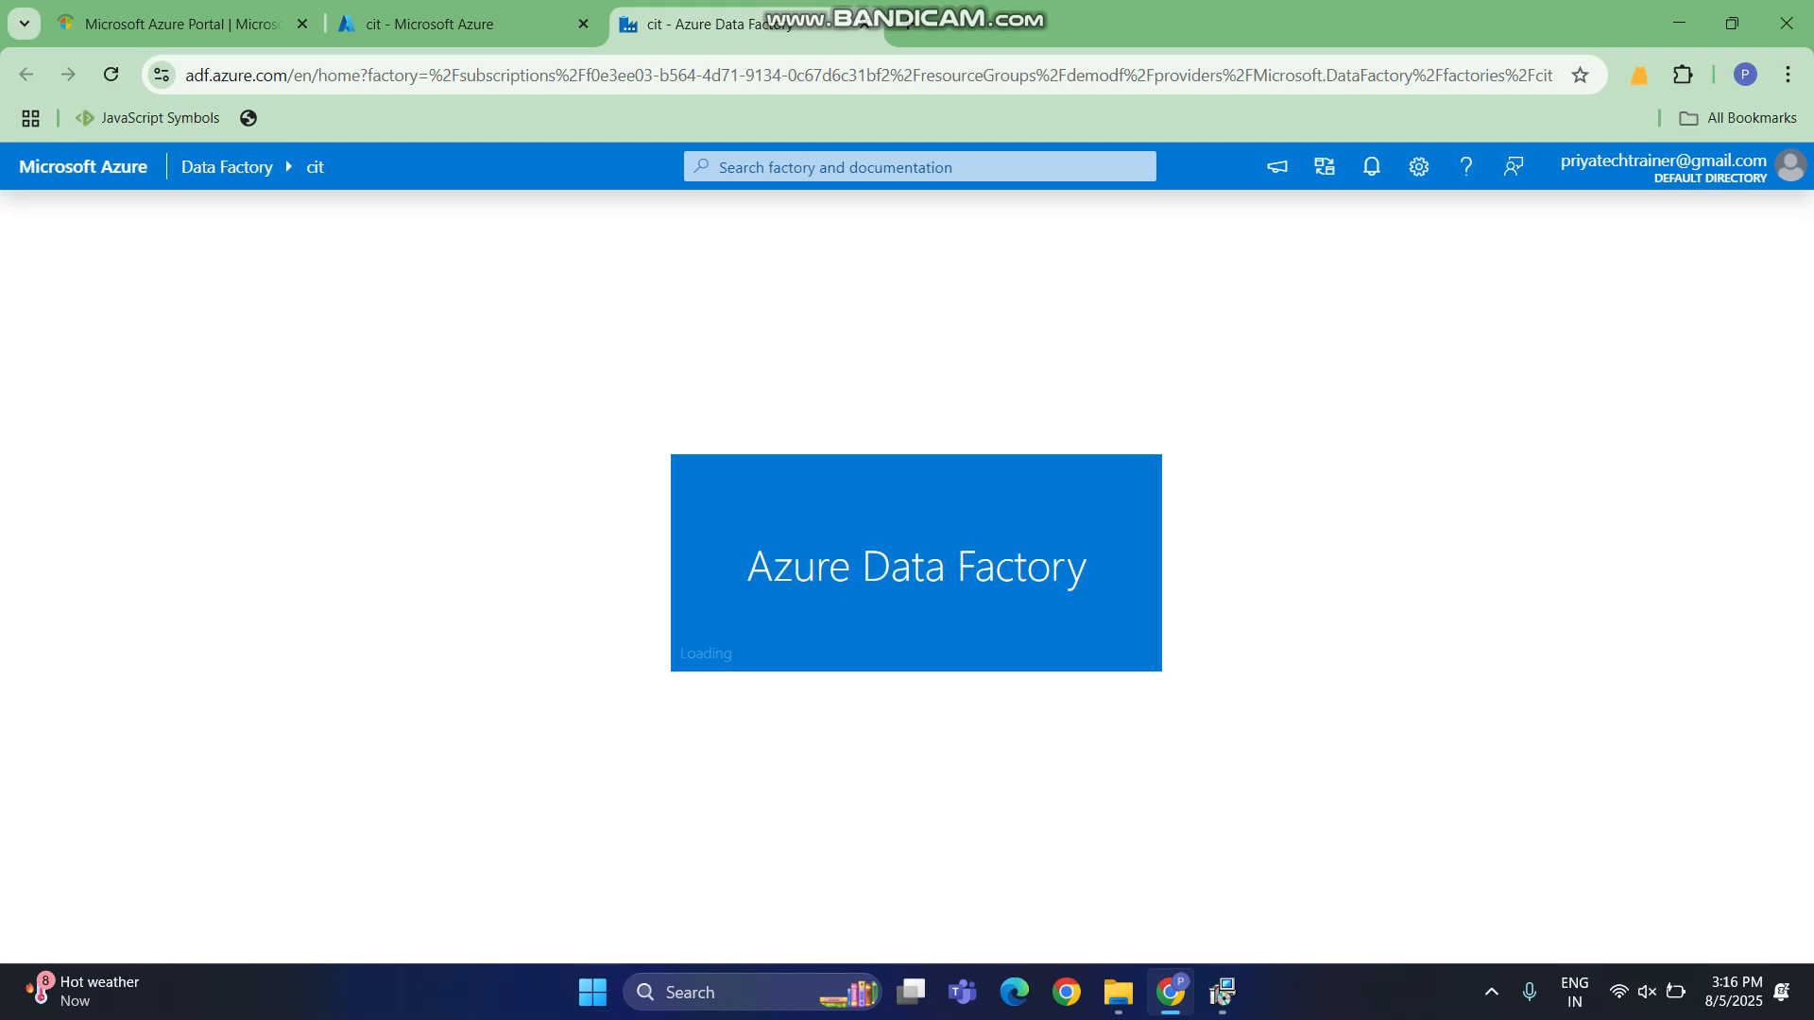
# Create a new pipeline in the cit factory and add a Copy data activity to its canvas.
pyautogui.click(297, 451)
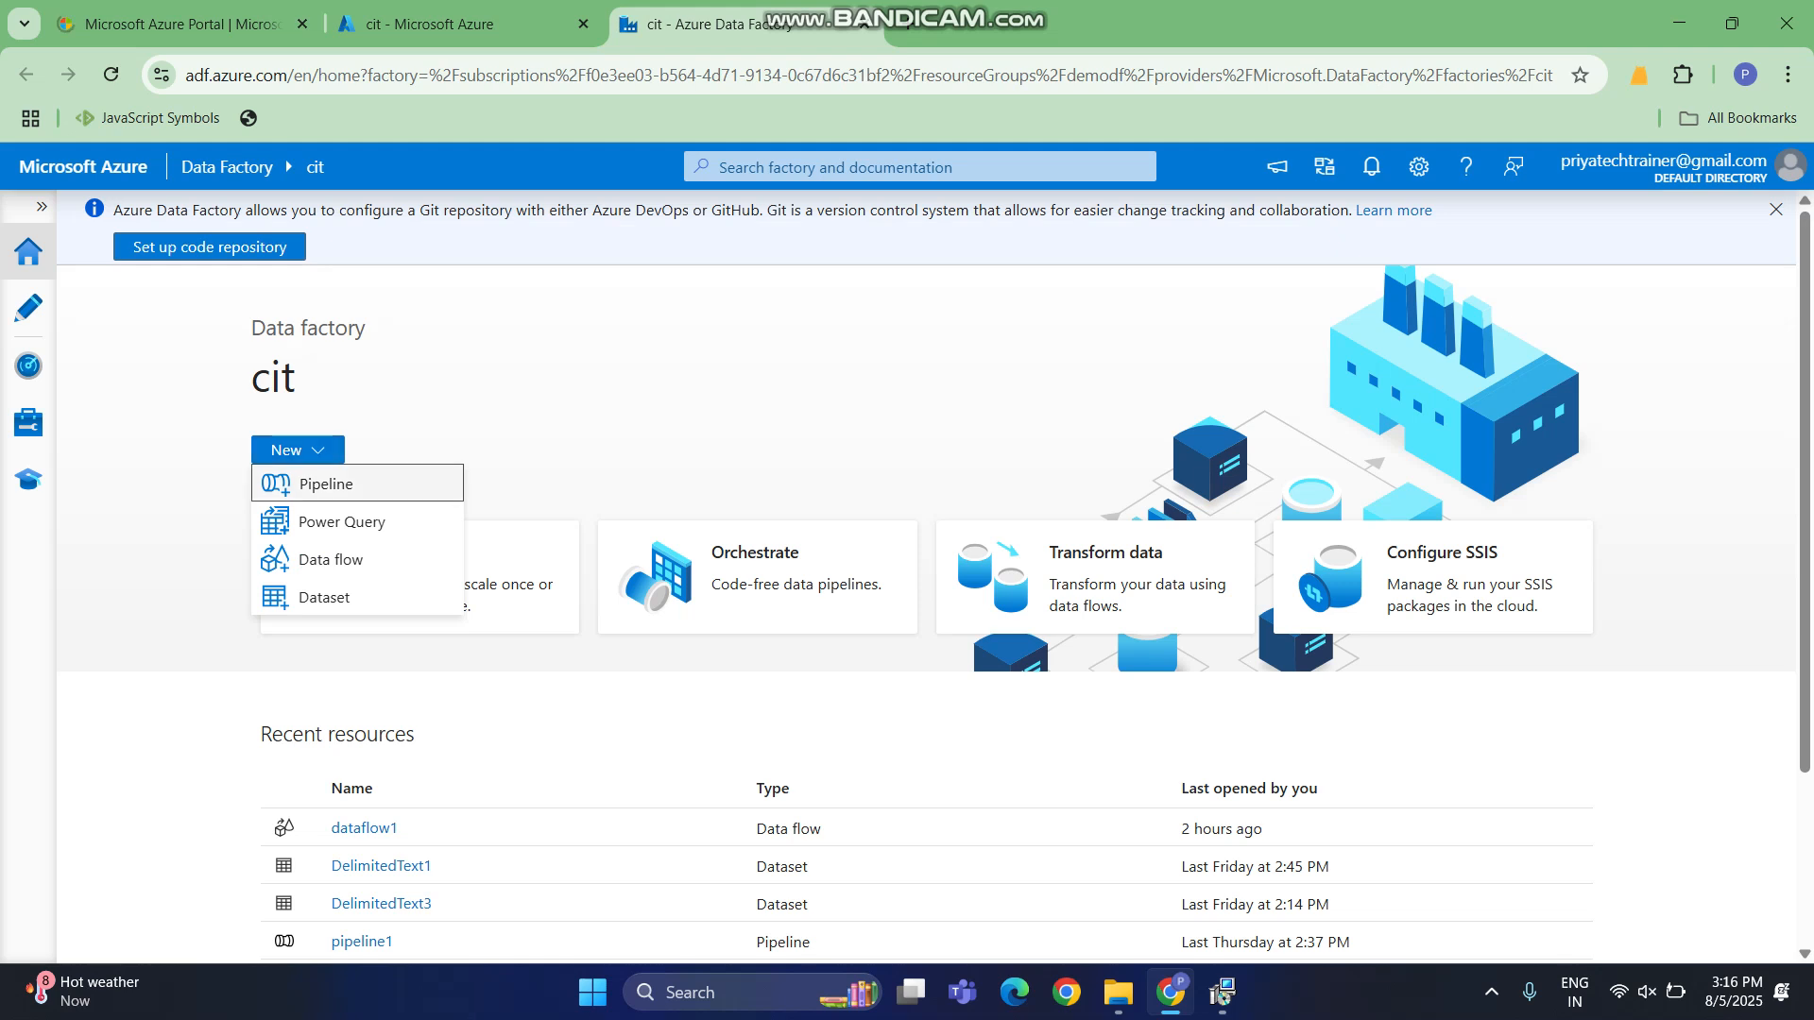
pyautogui.click(326, 484)
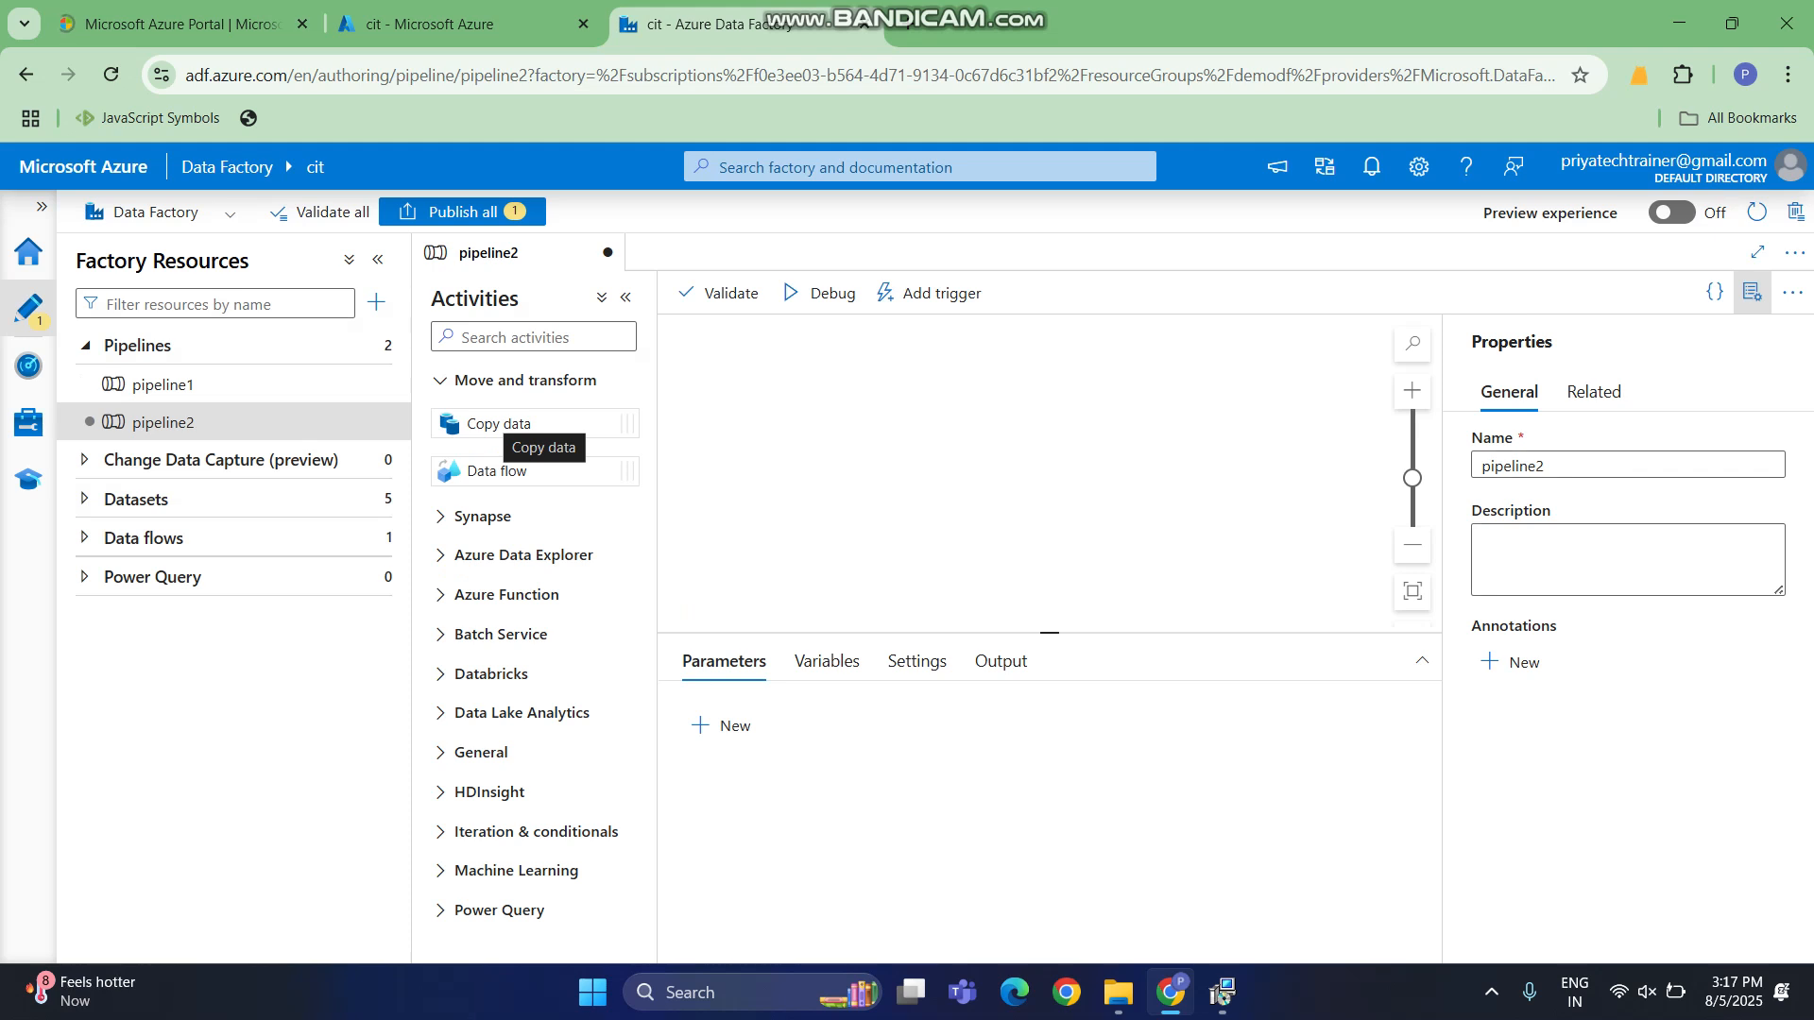
pyautogui.moveTo(503, 422); pyautogui.dragTo(958, 411)
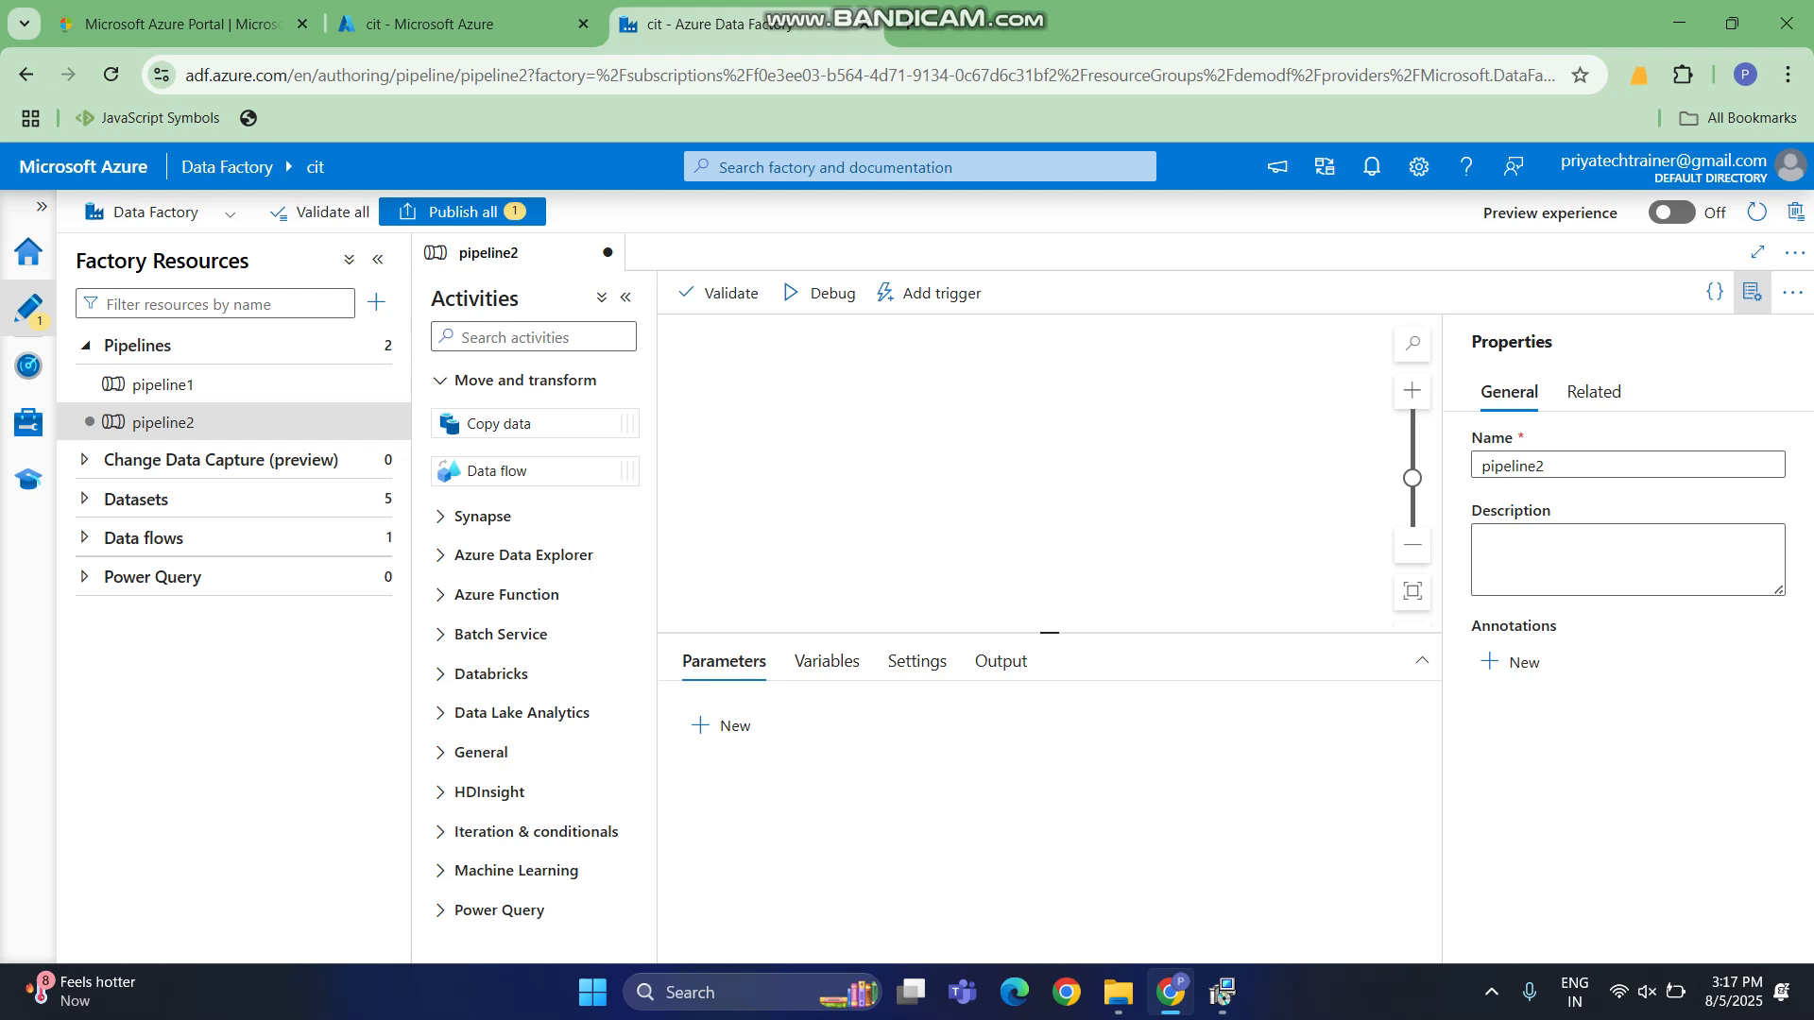
pyautogui.moveTo(555, 424); pyautogui.dragTo(945, 410)
pyautogui.moveTo(1017, 434); pyautogui.dragTo(1031, 427)
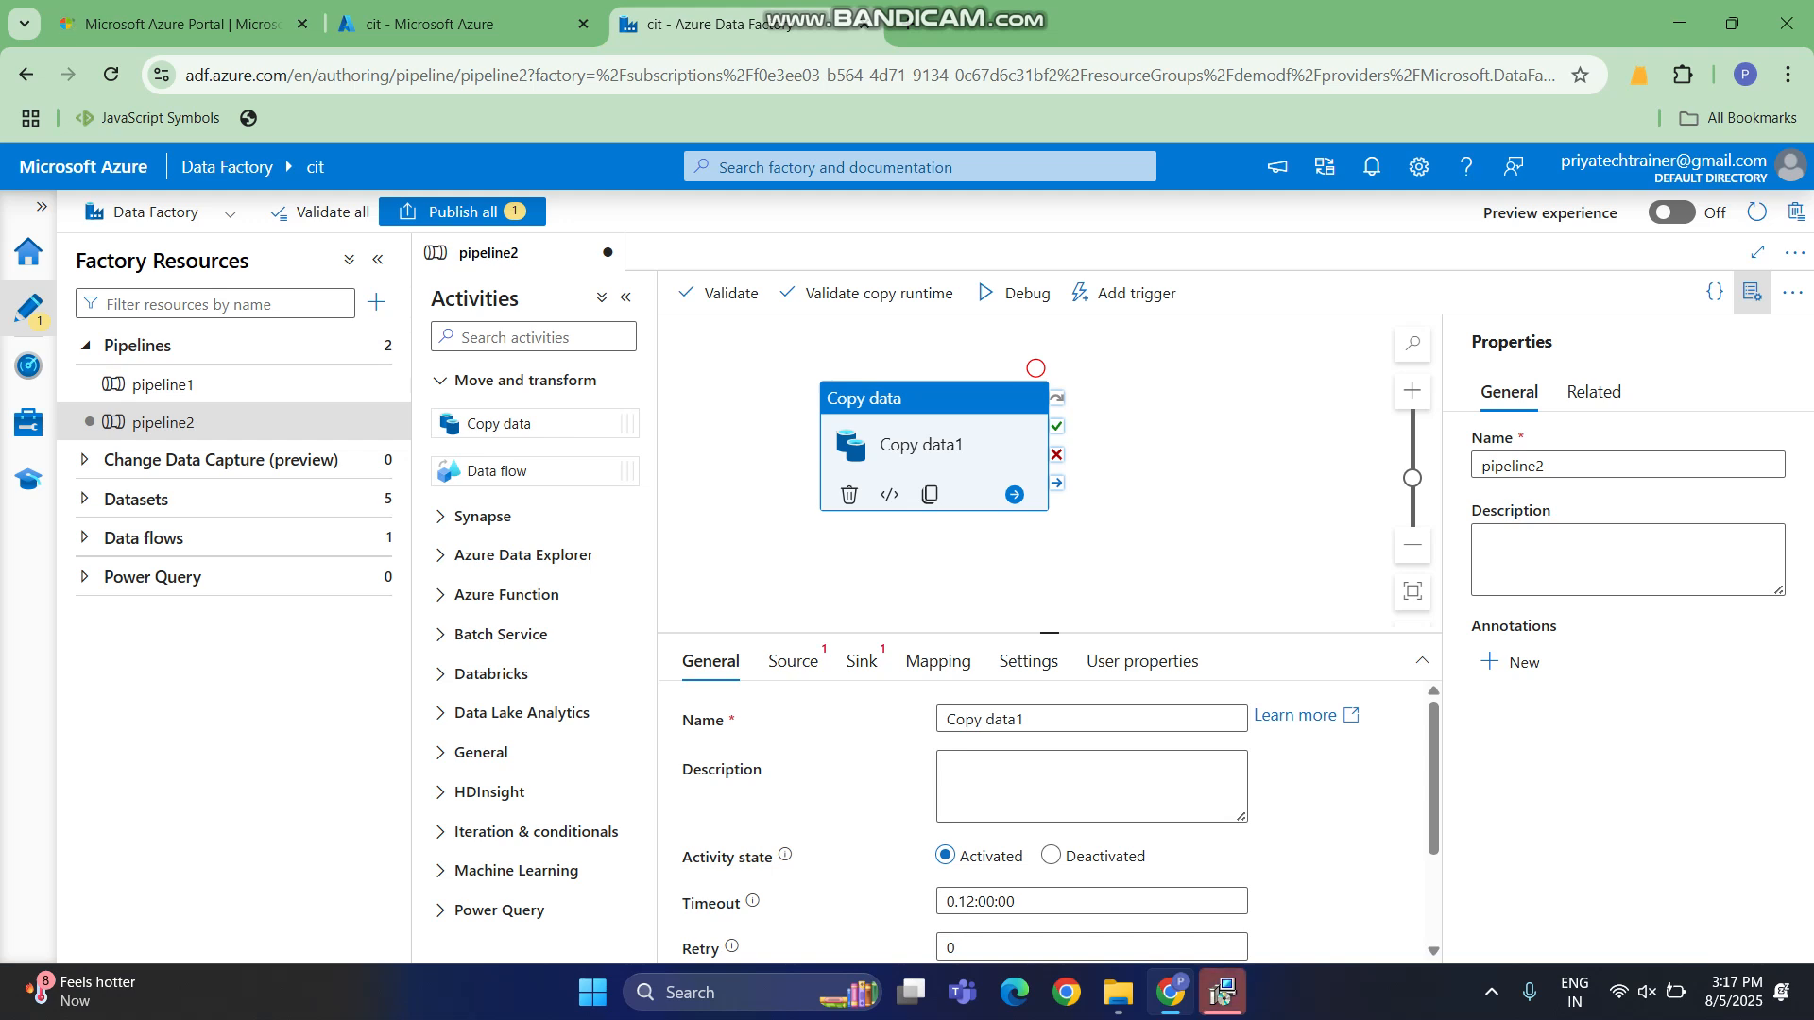
# Start a new source dataset for the Copy data activity, using Azure Blob Storage with the DelimitedText format.
pyautogui.click(792, 660)
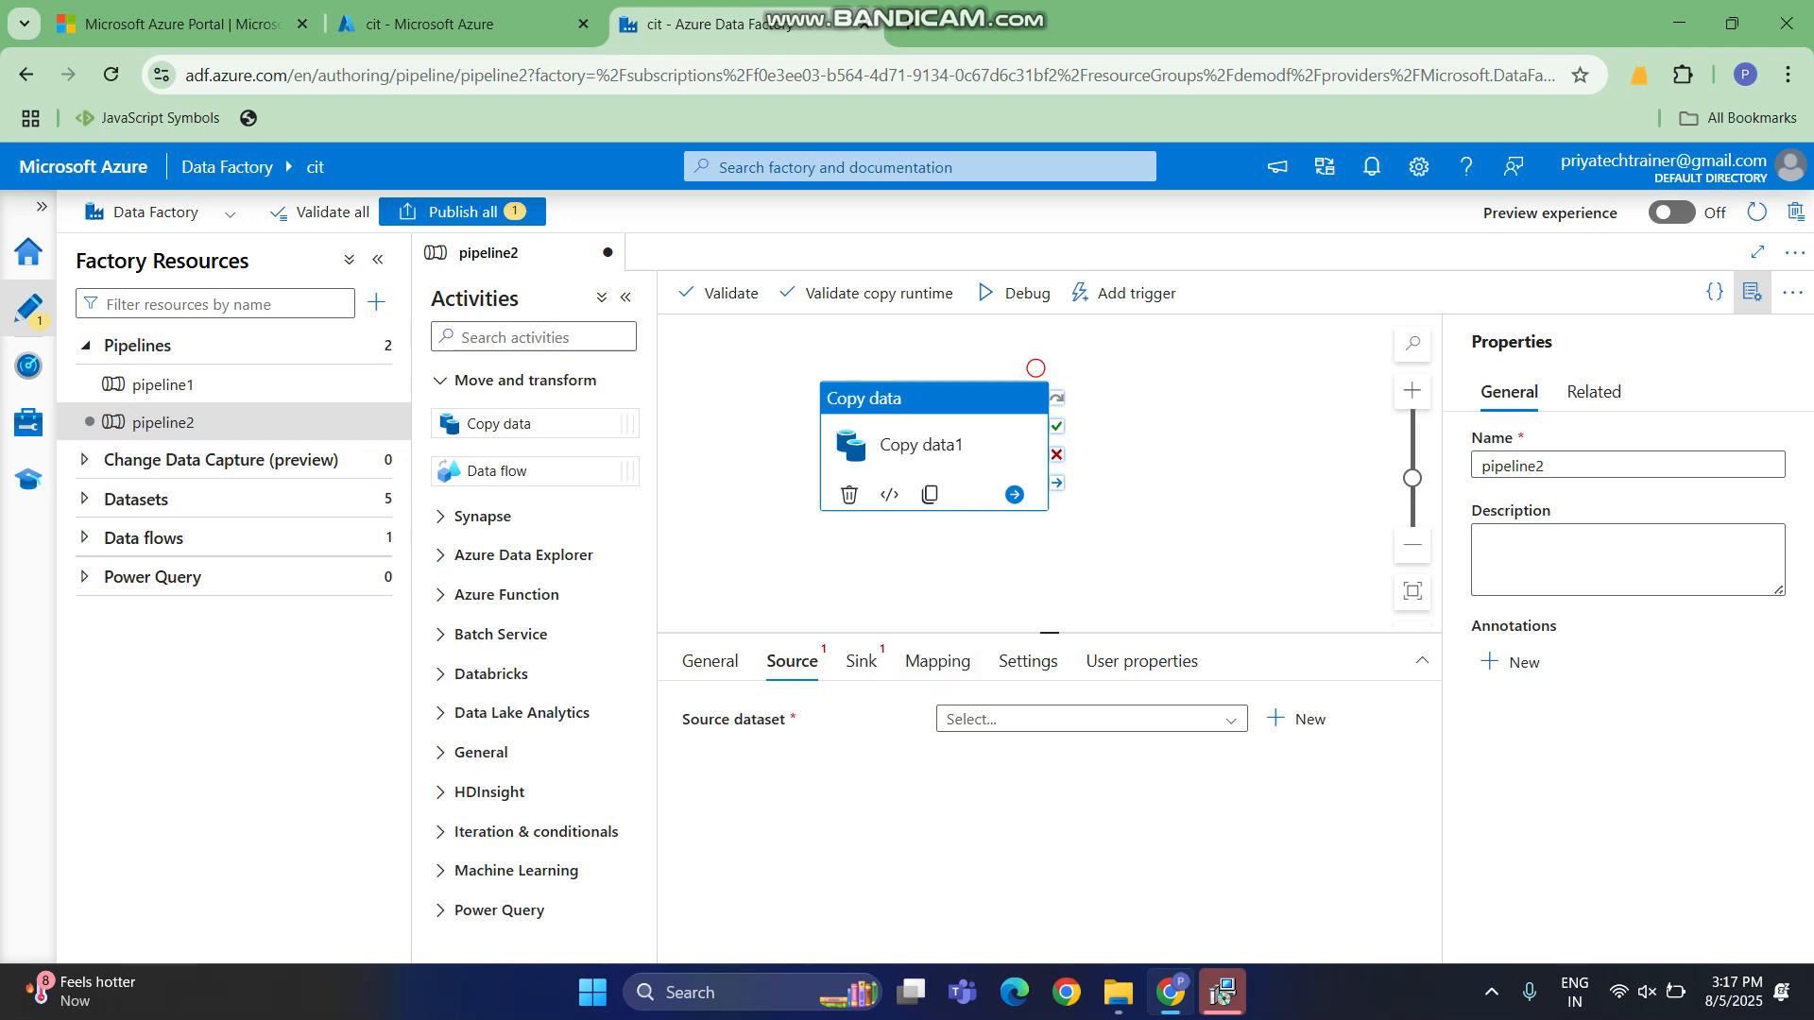
pyautogui.click(1296, 719)
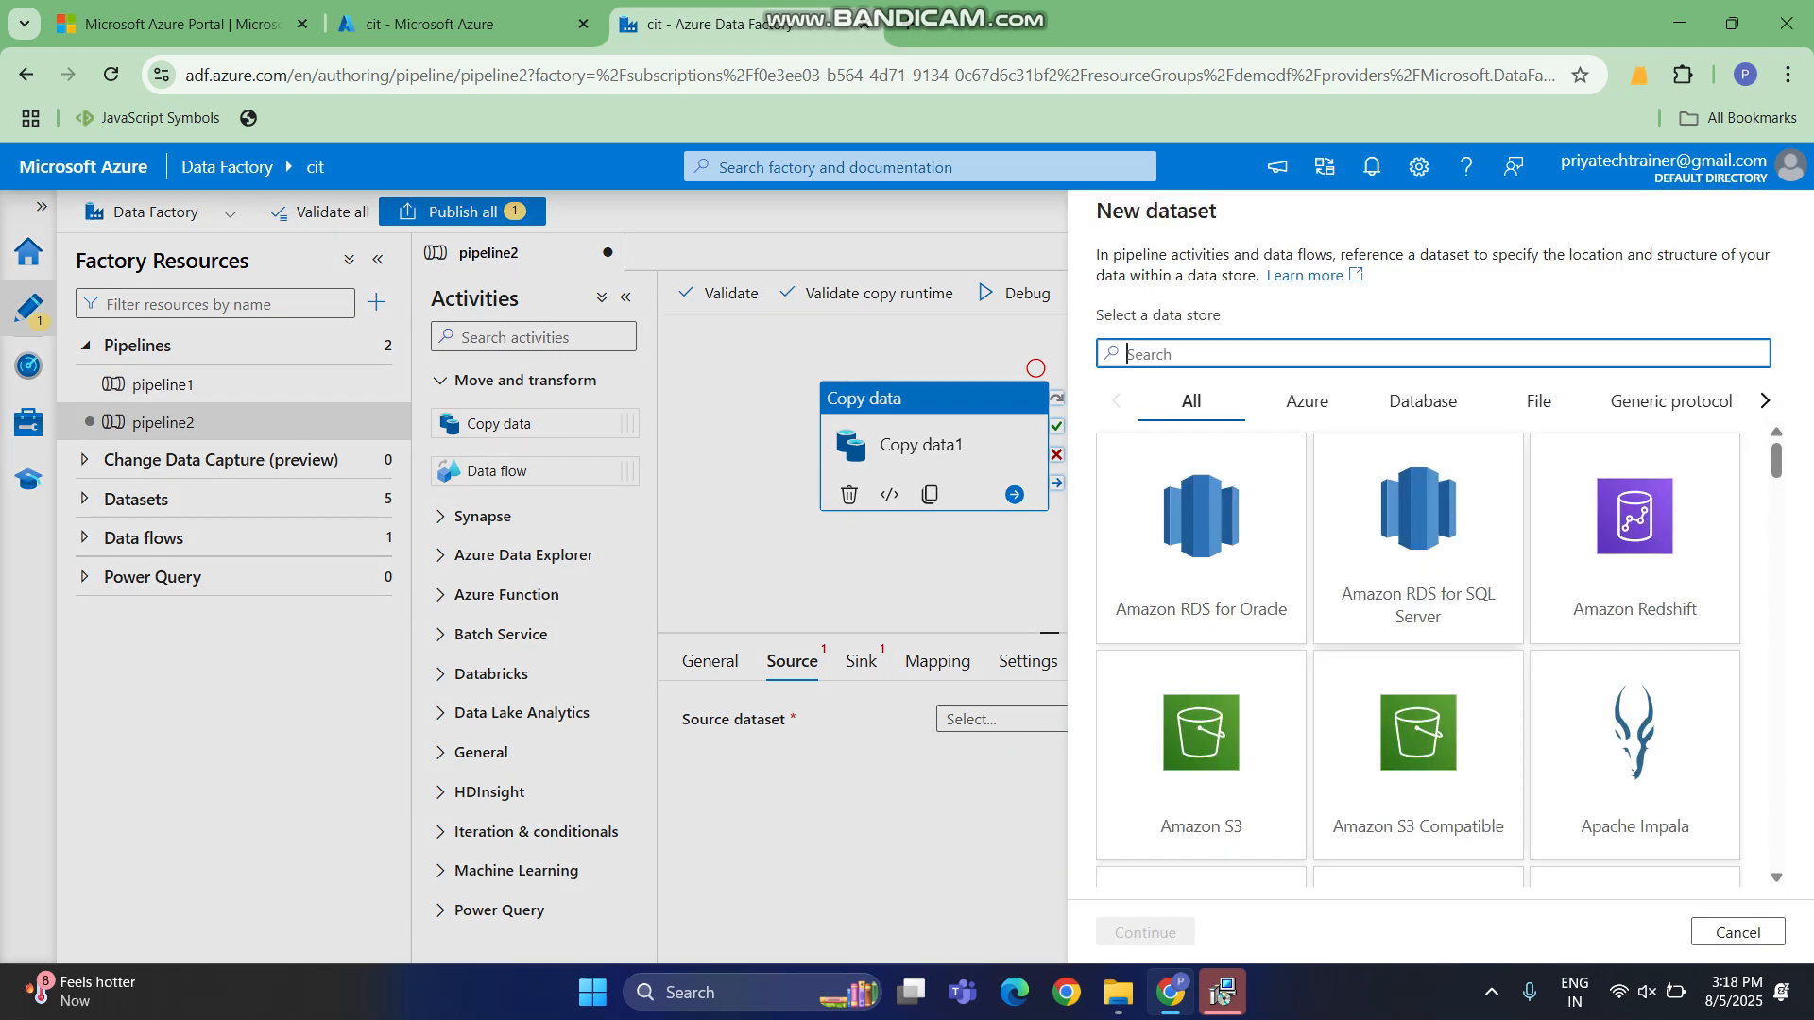
pyautogui.click(1307, 402)
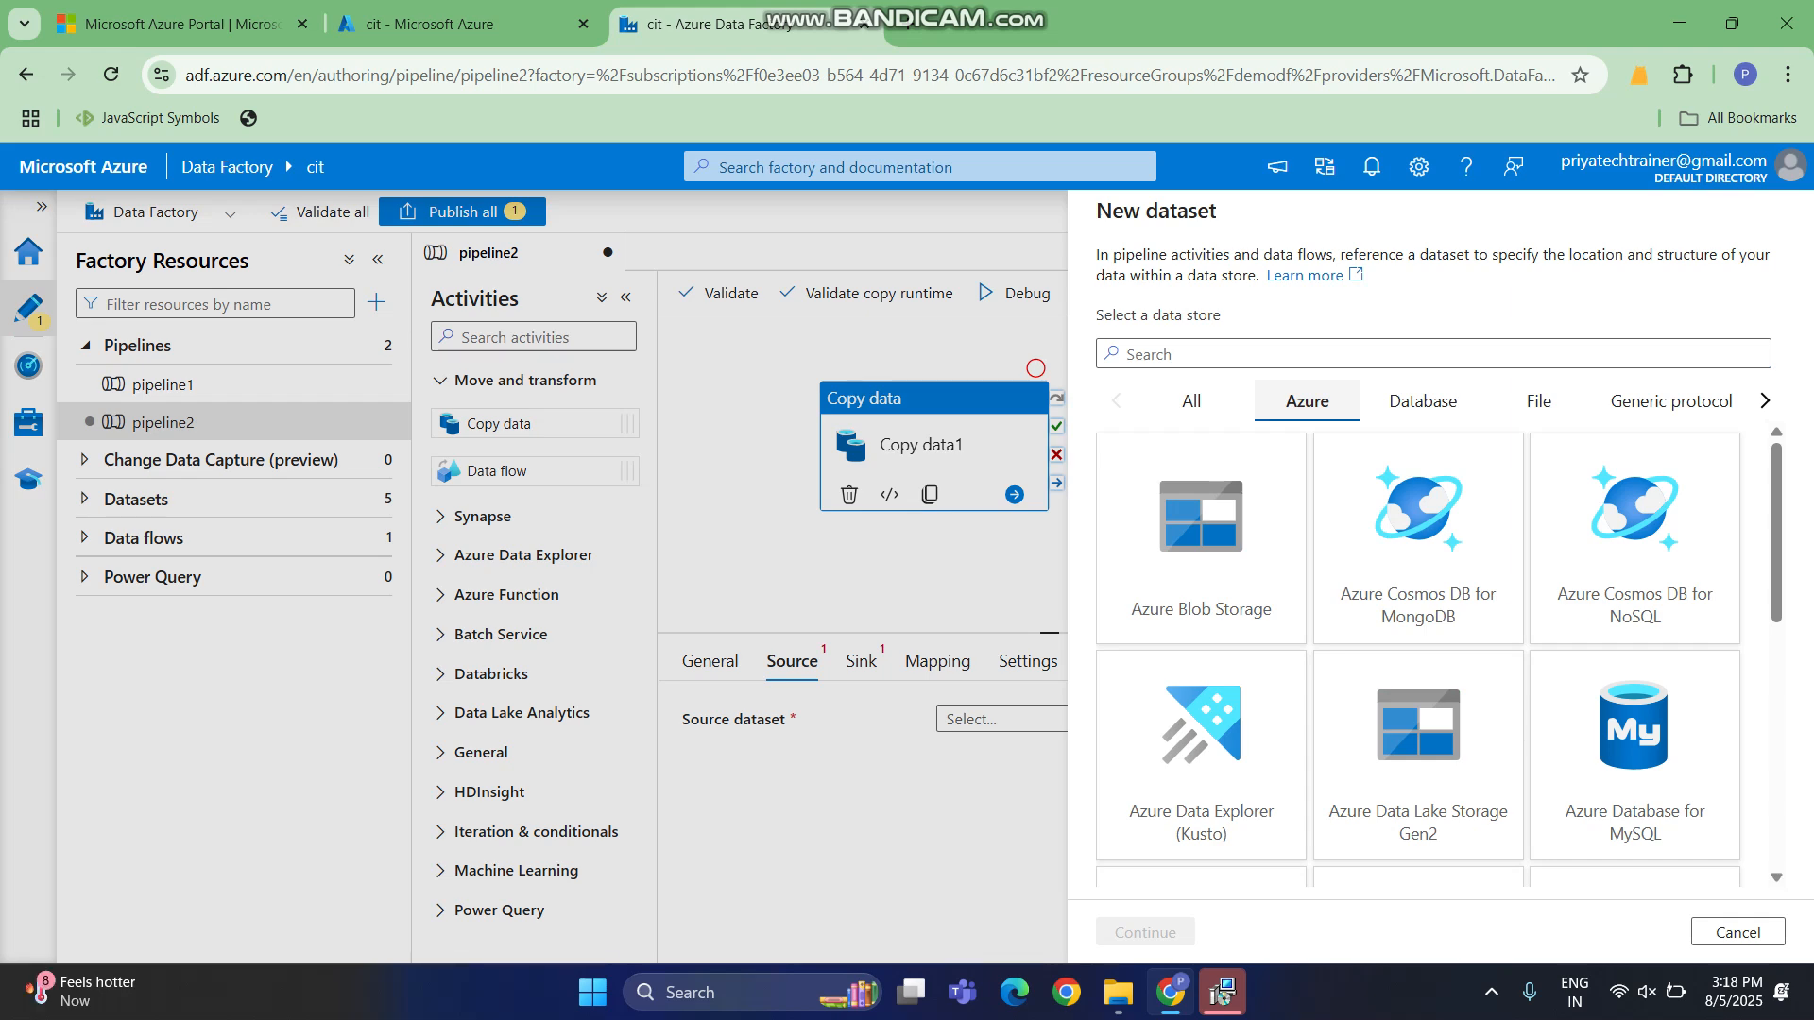
pyautogui.click(1200, 543)
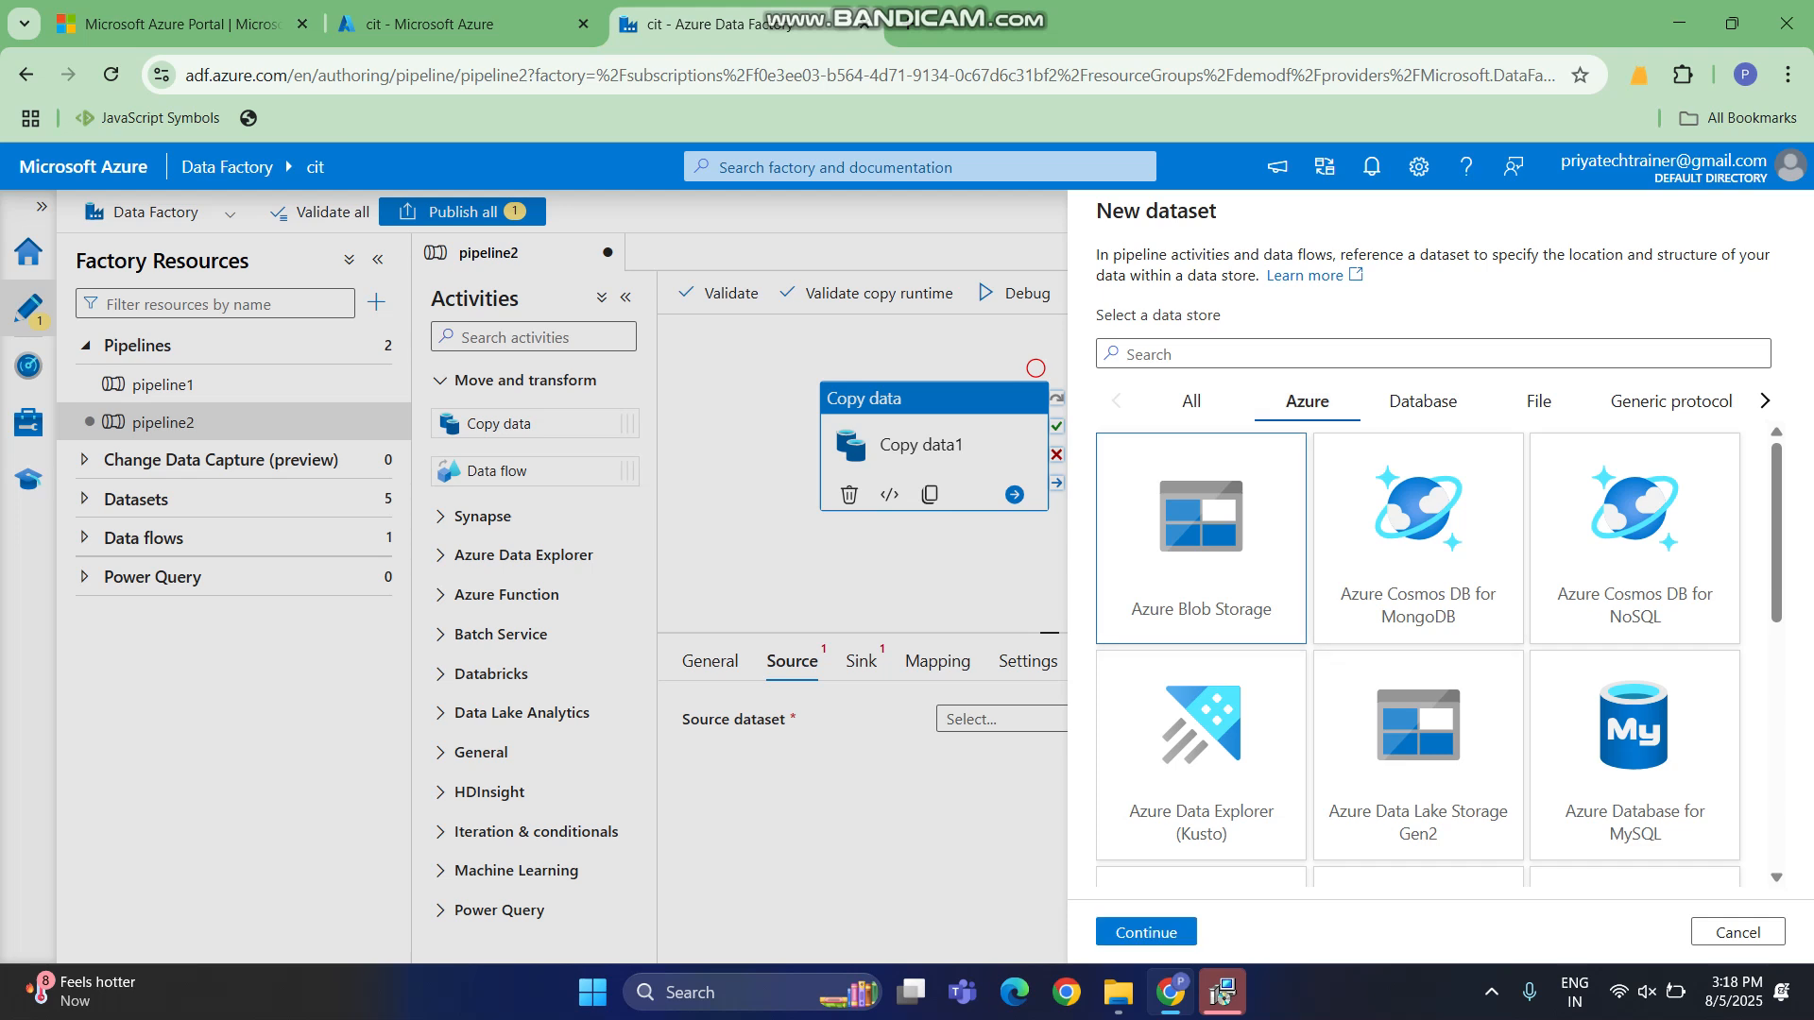
pyautogui.click(1146, 932)
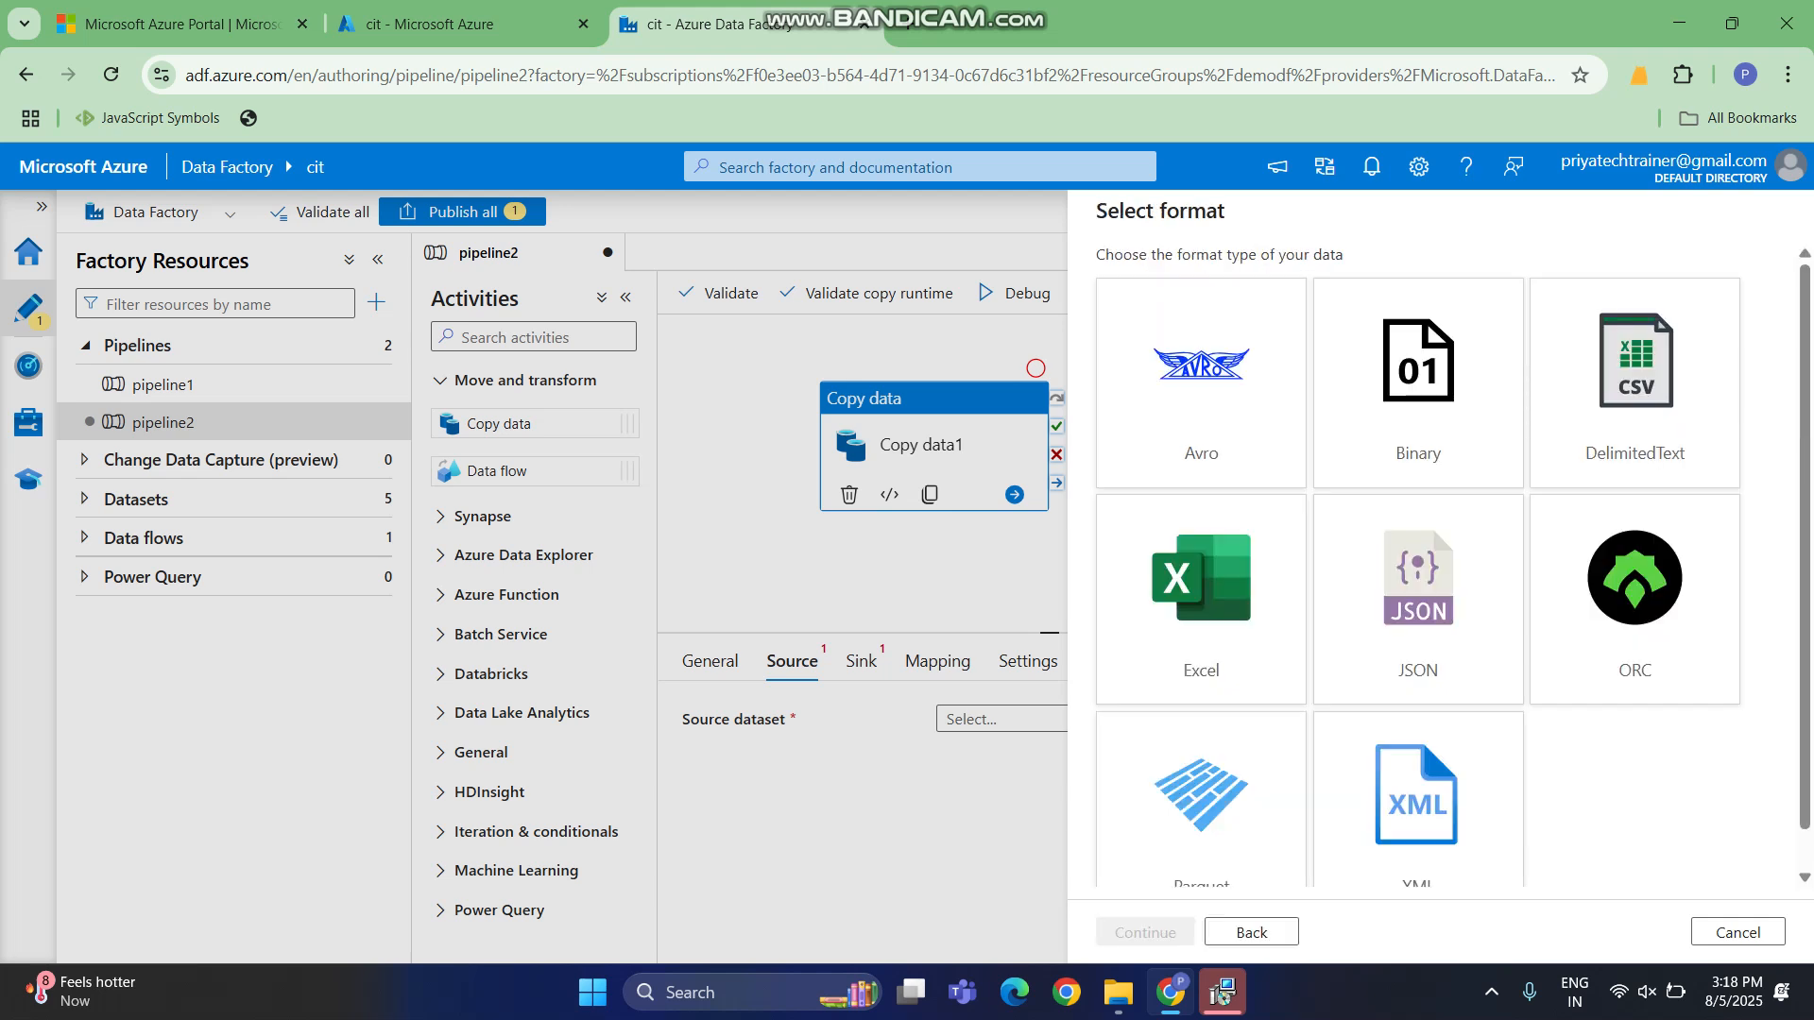
pyautogui.click(1634, 383)
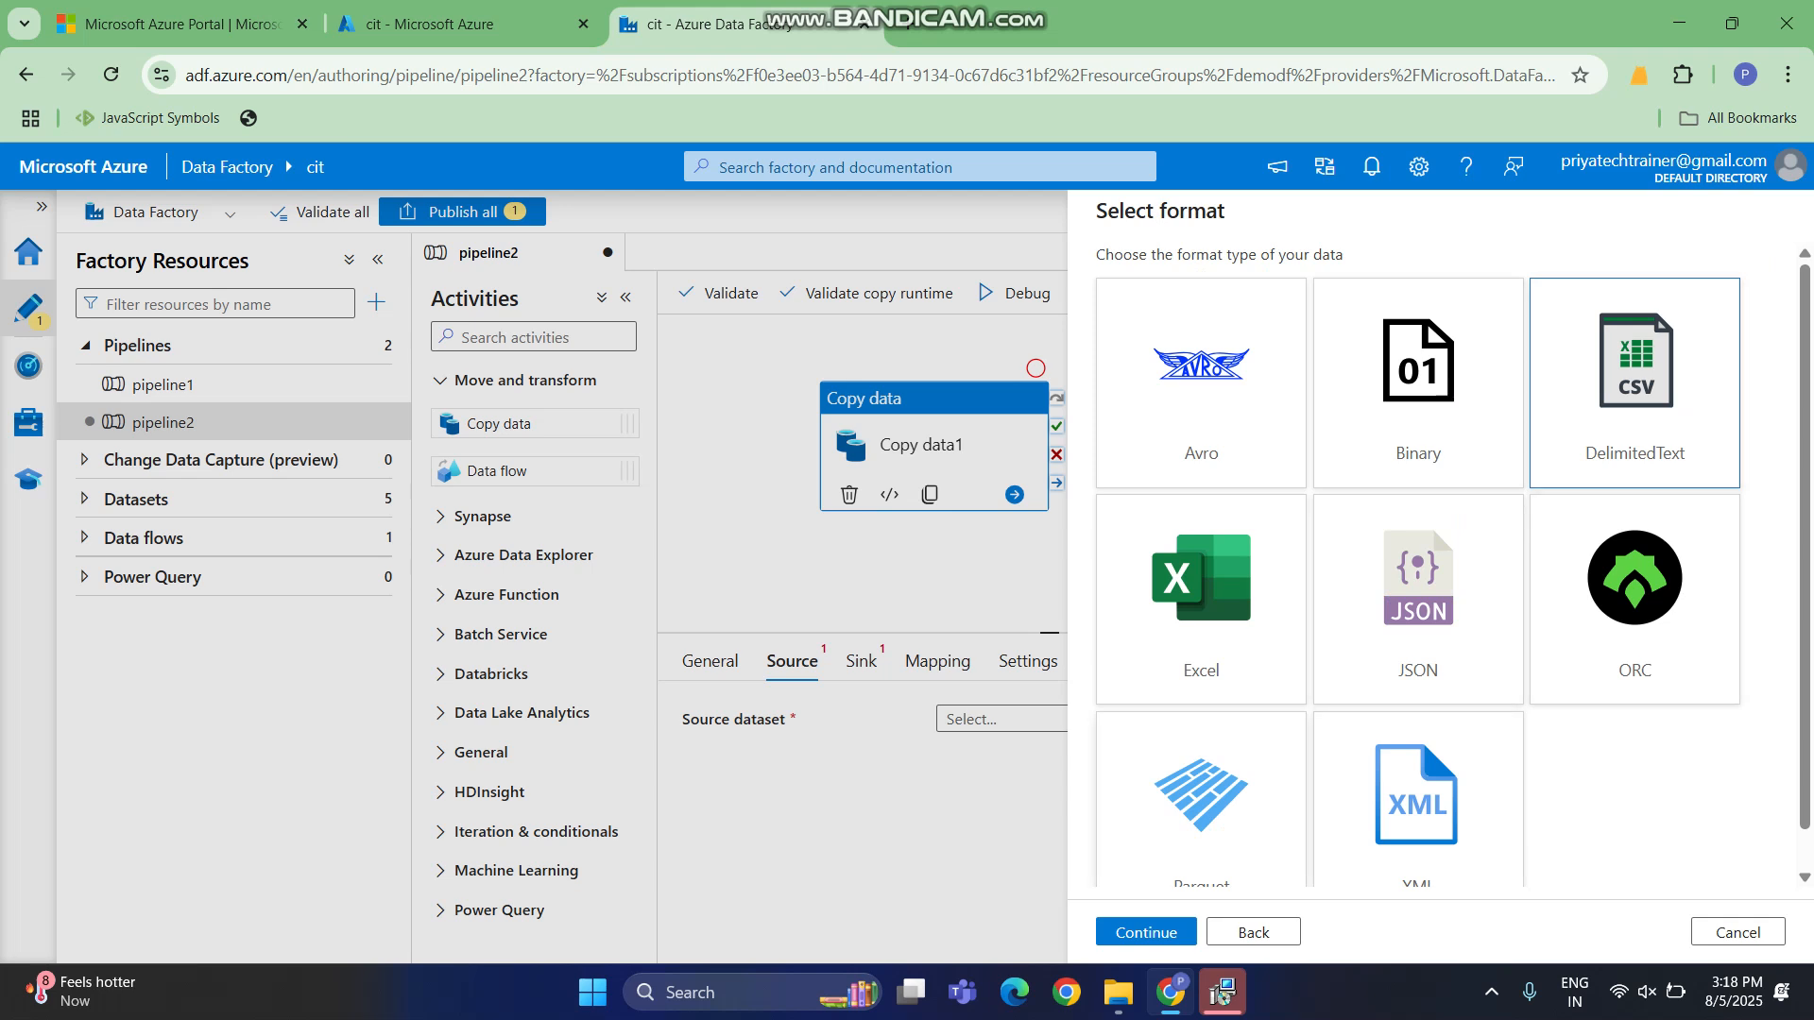
pyautogui.click(1146, 932)
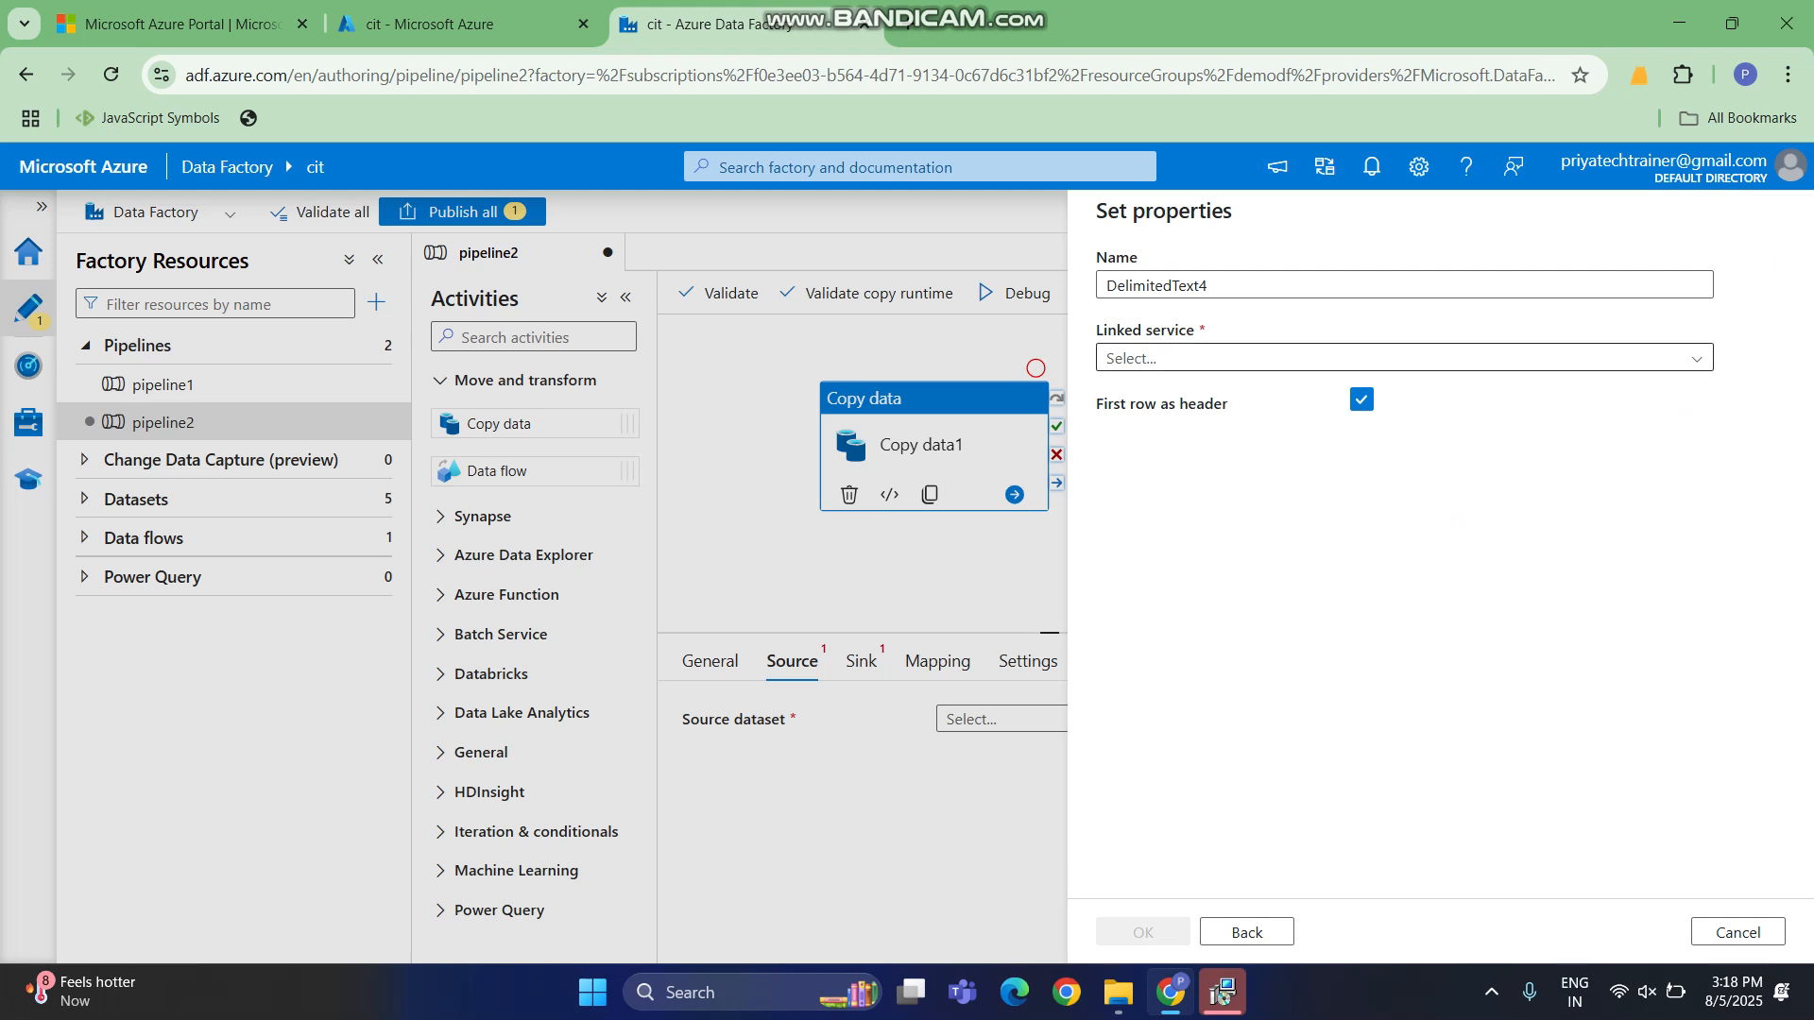
# Set the source dataset's linked service to AzureBlobStorage1 and its file path to the input container.
pyautogui.click(1403, 358)
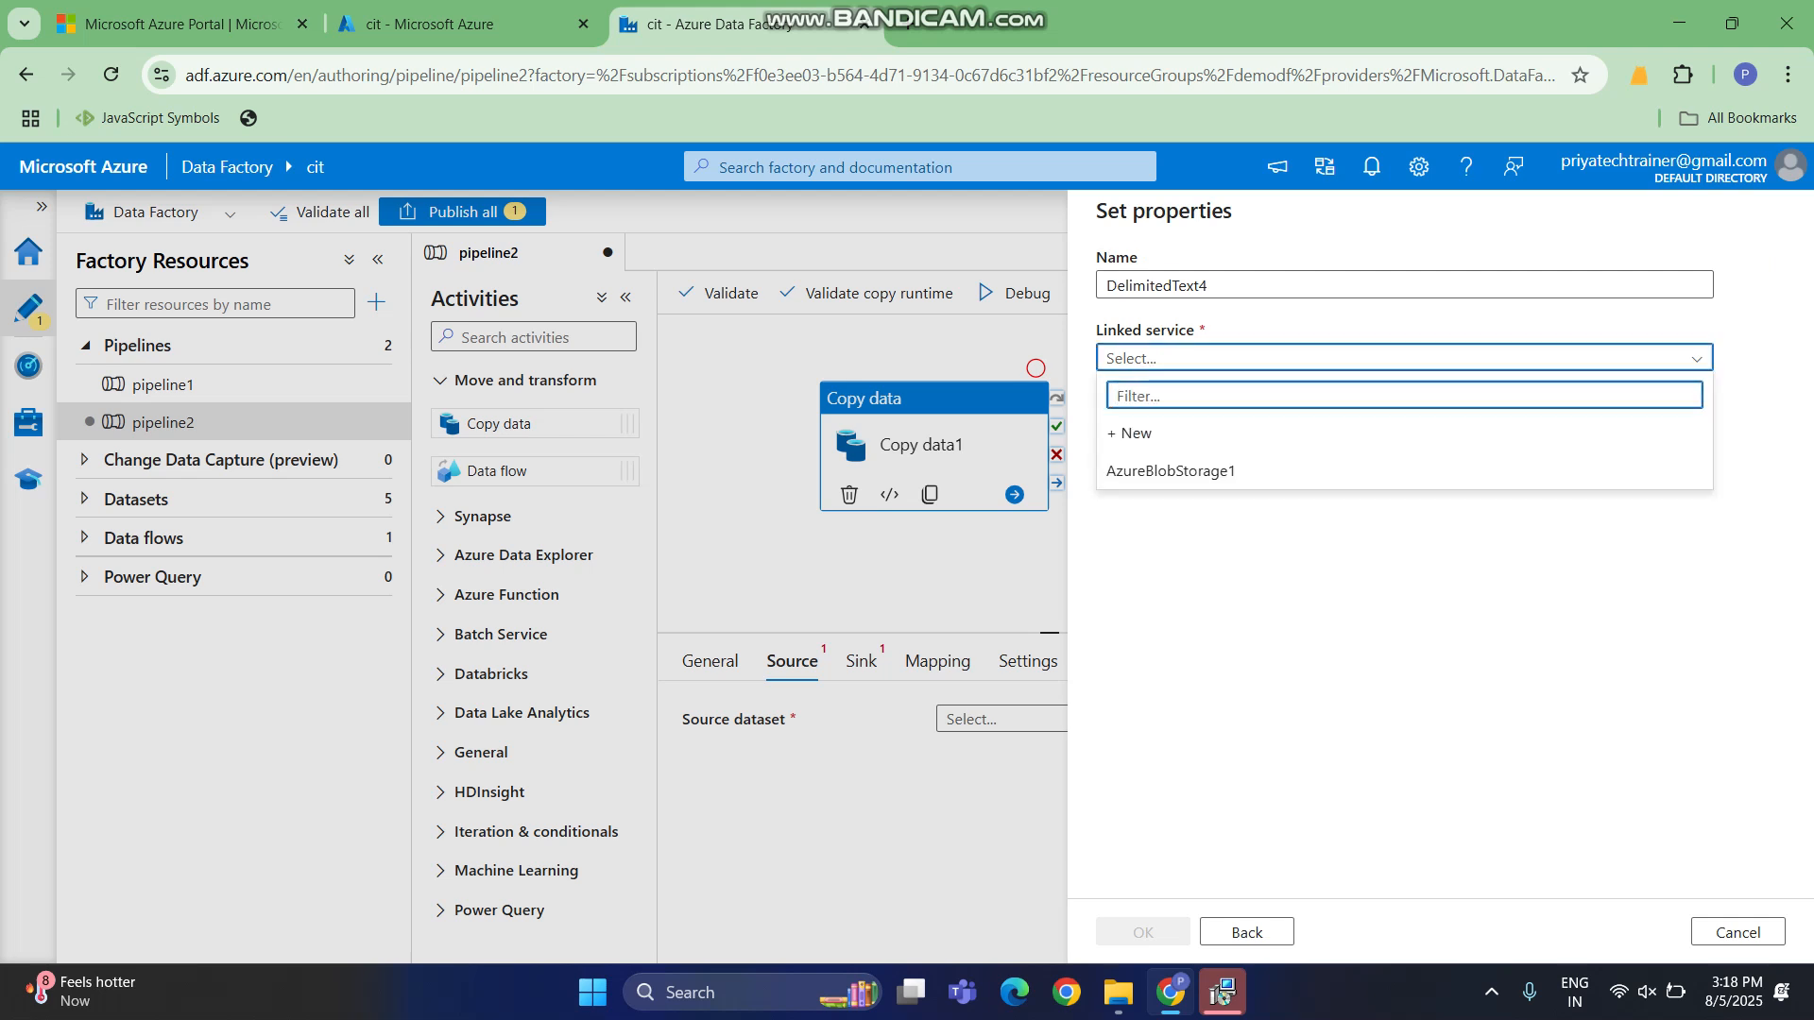
pyautogui.click(1398, 471)
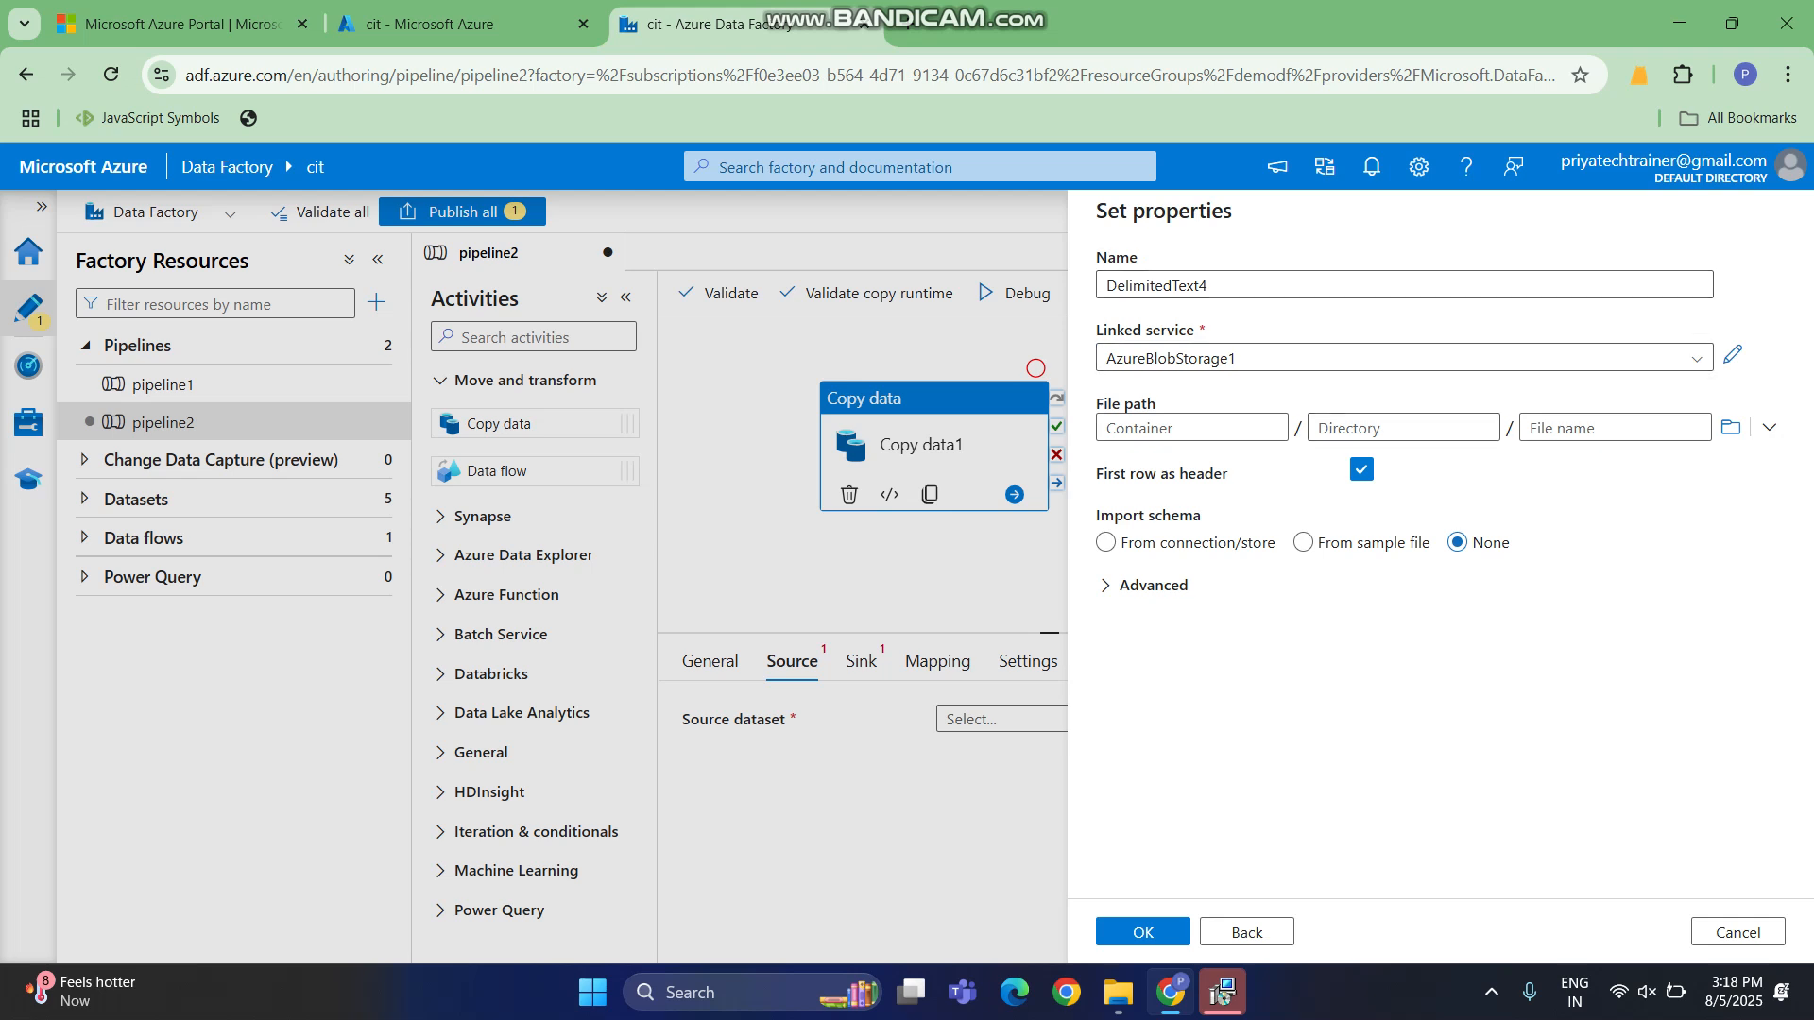
pyautogui.click(1729, 427)
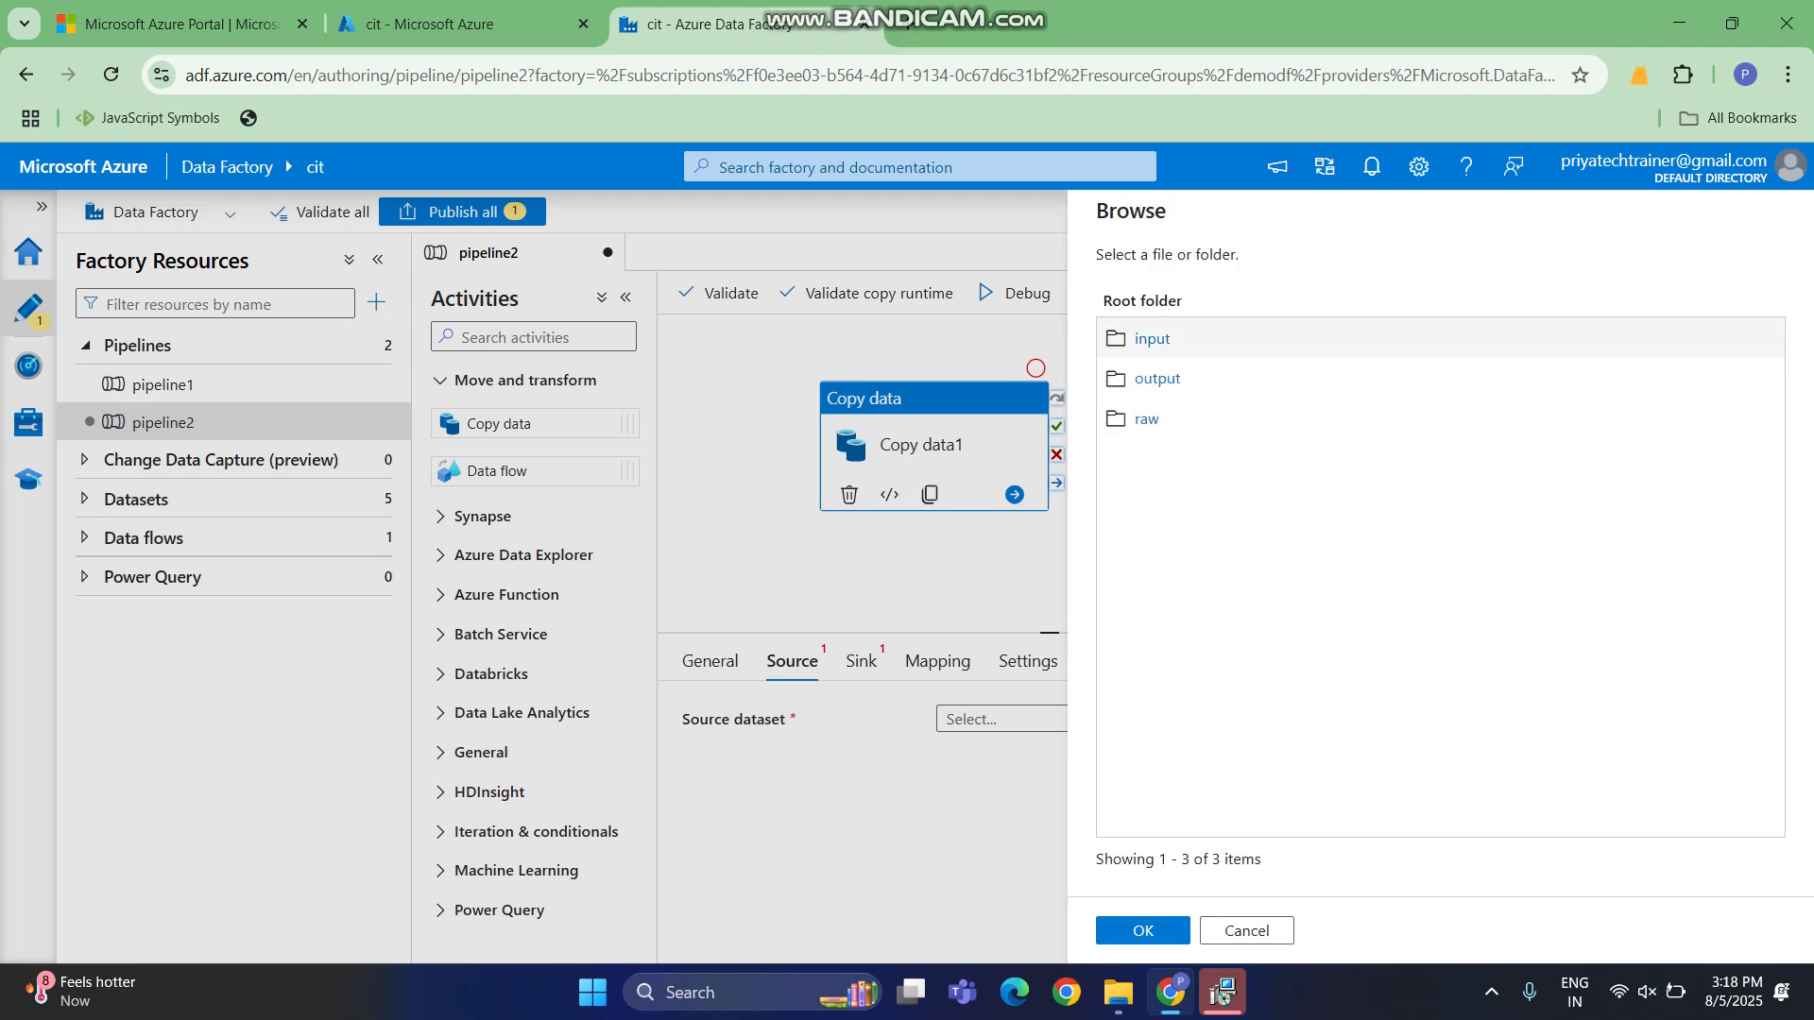
pyautogui.click(1426, 348)
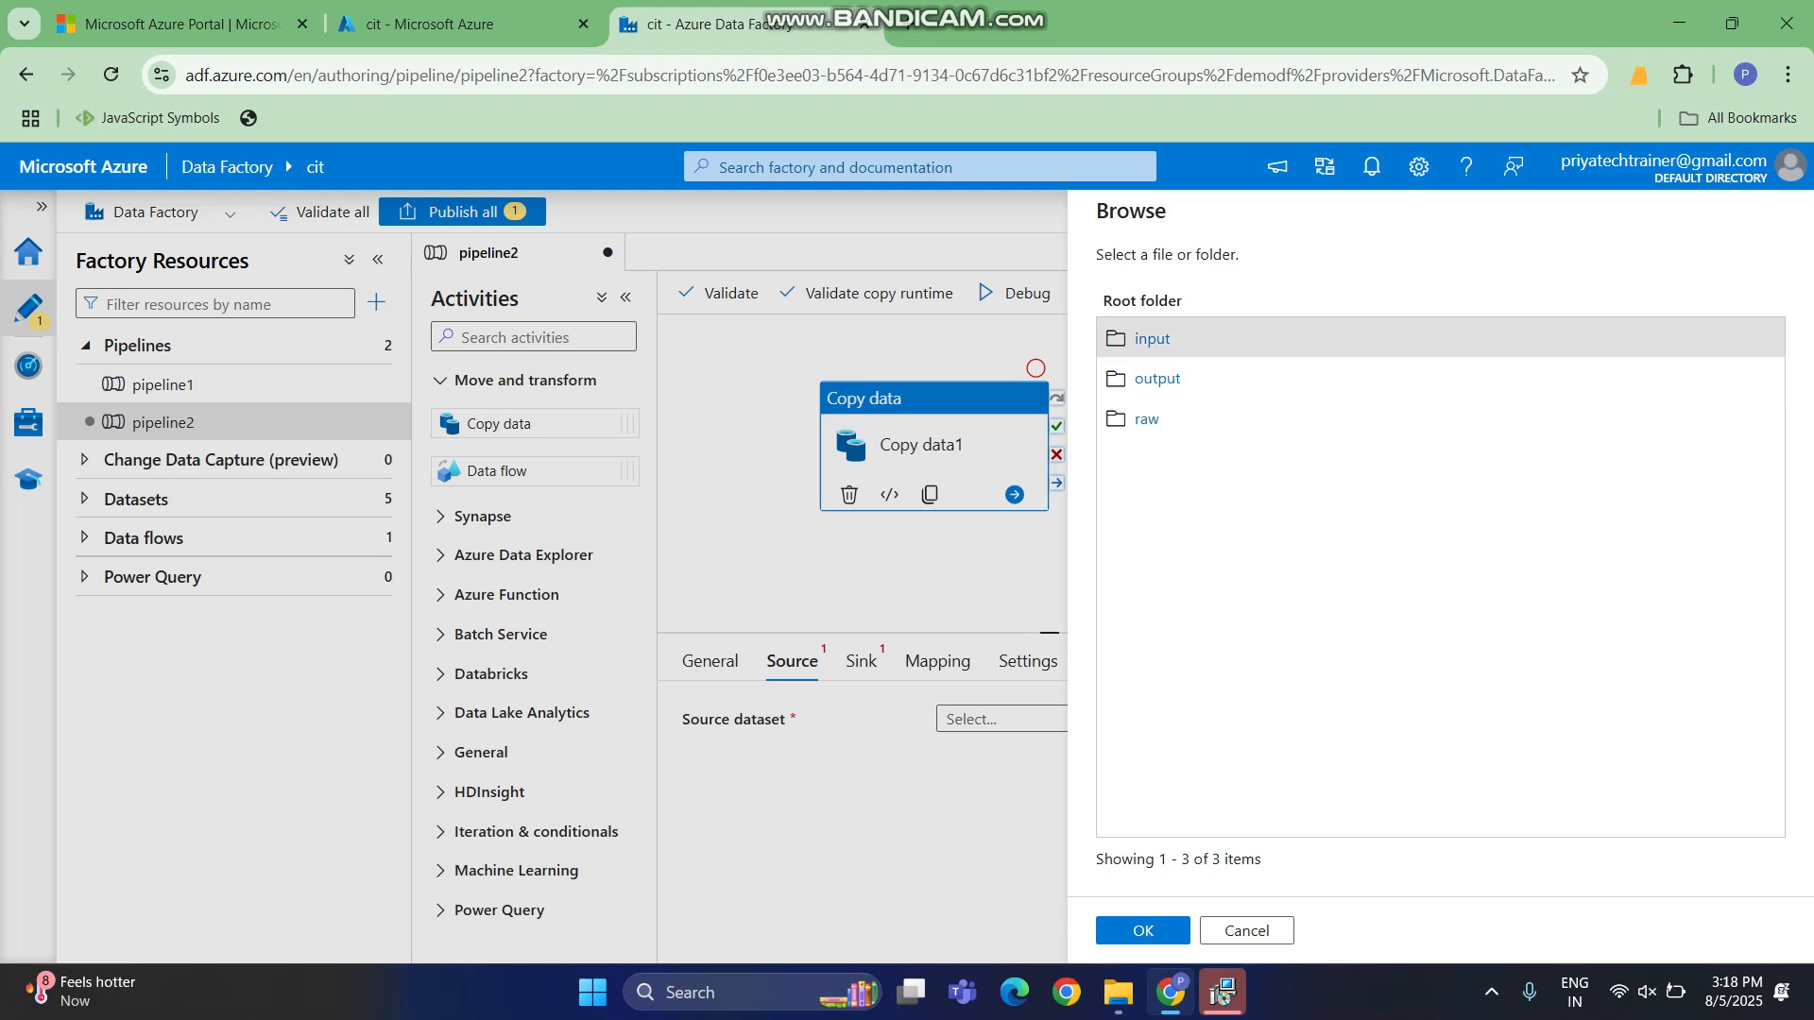
pyautogui.click(1143, 931)
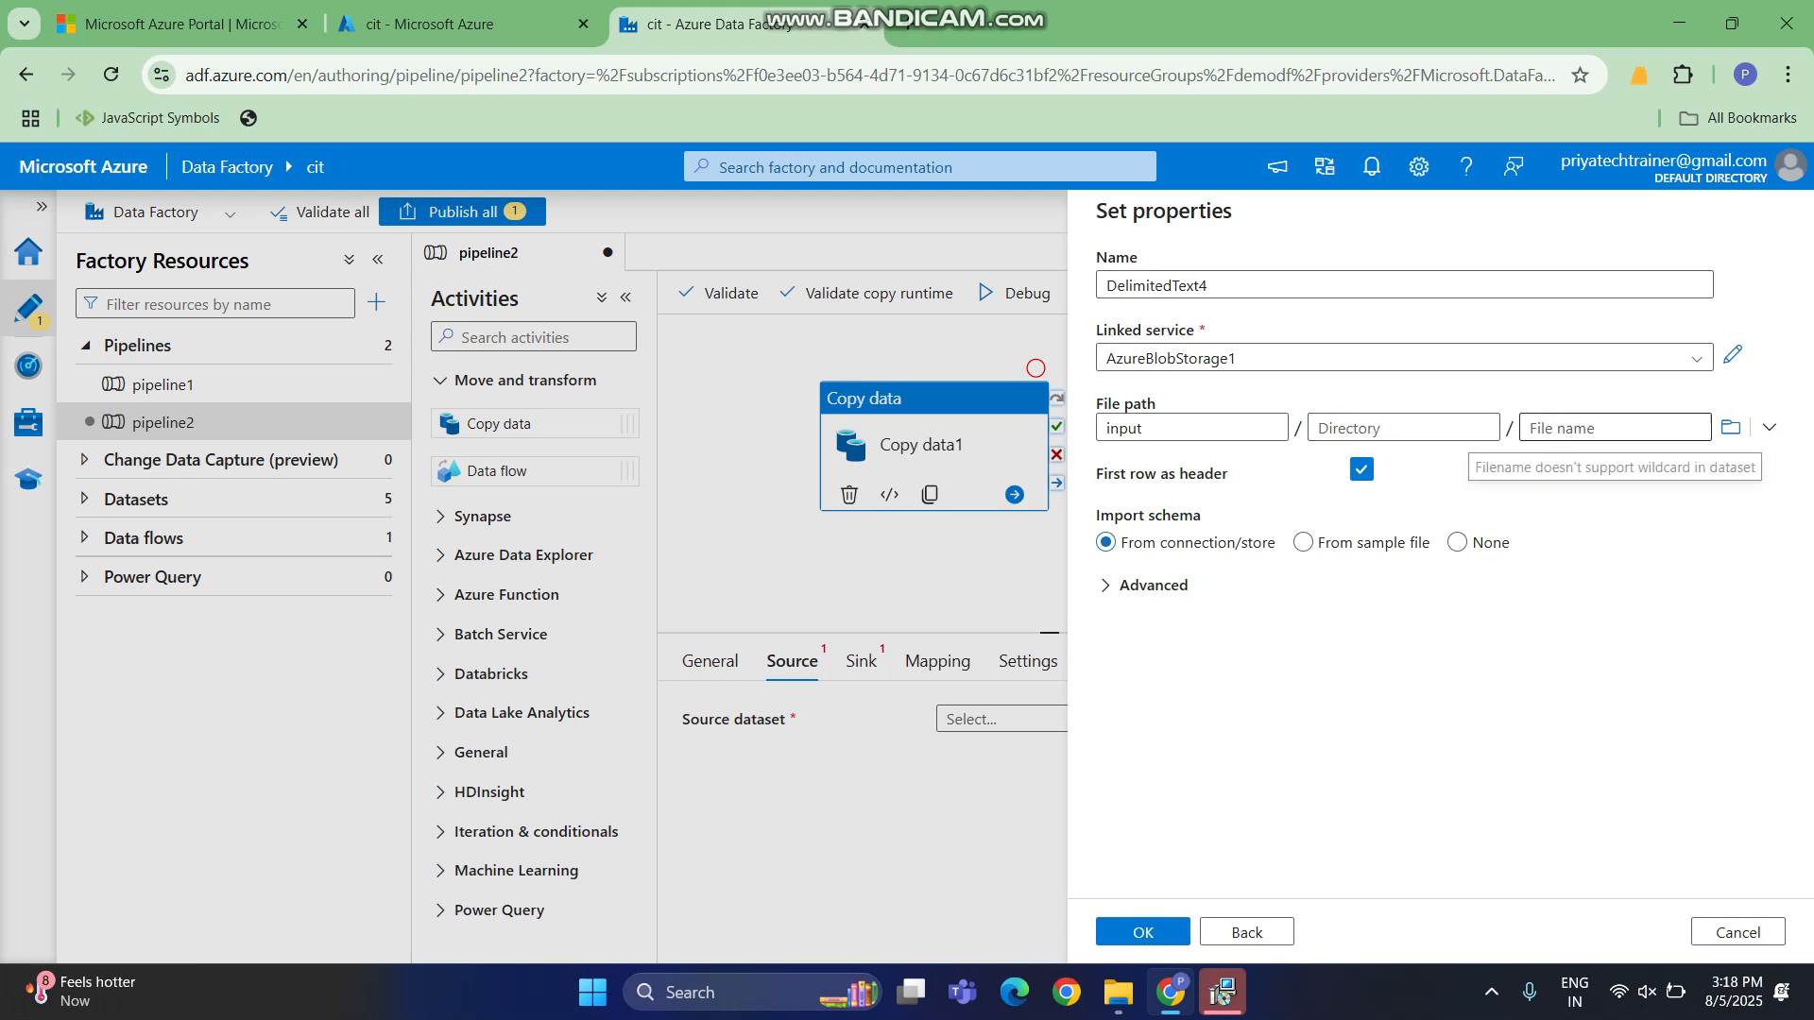
# Choose customers-100.csv from the input container as the source file and create the source dataset.
pyautogui.click(1731, 426)
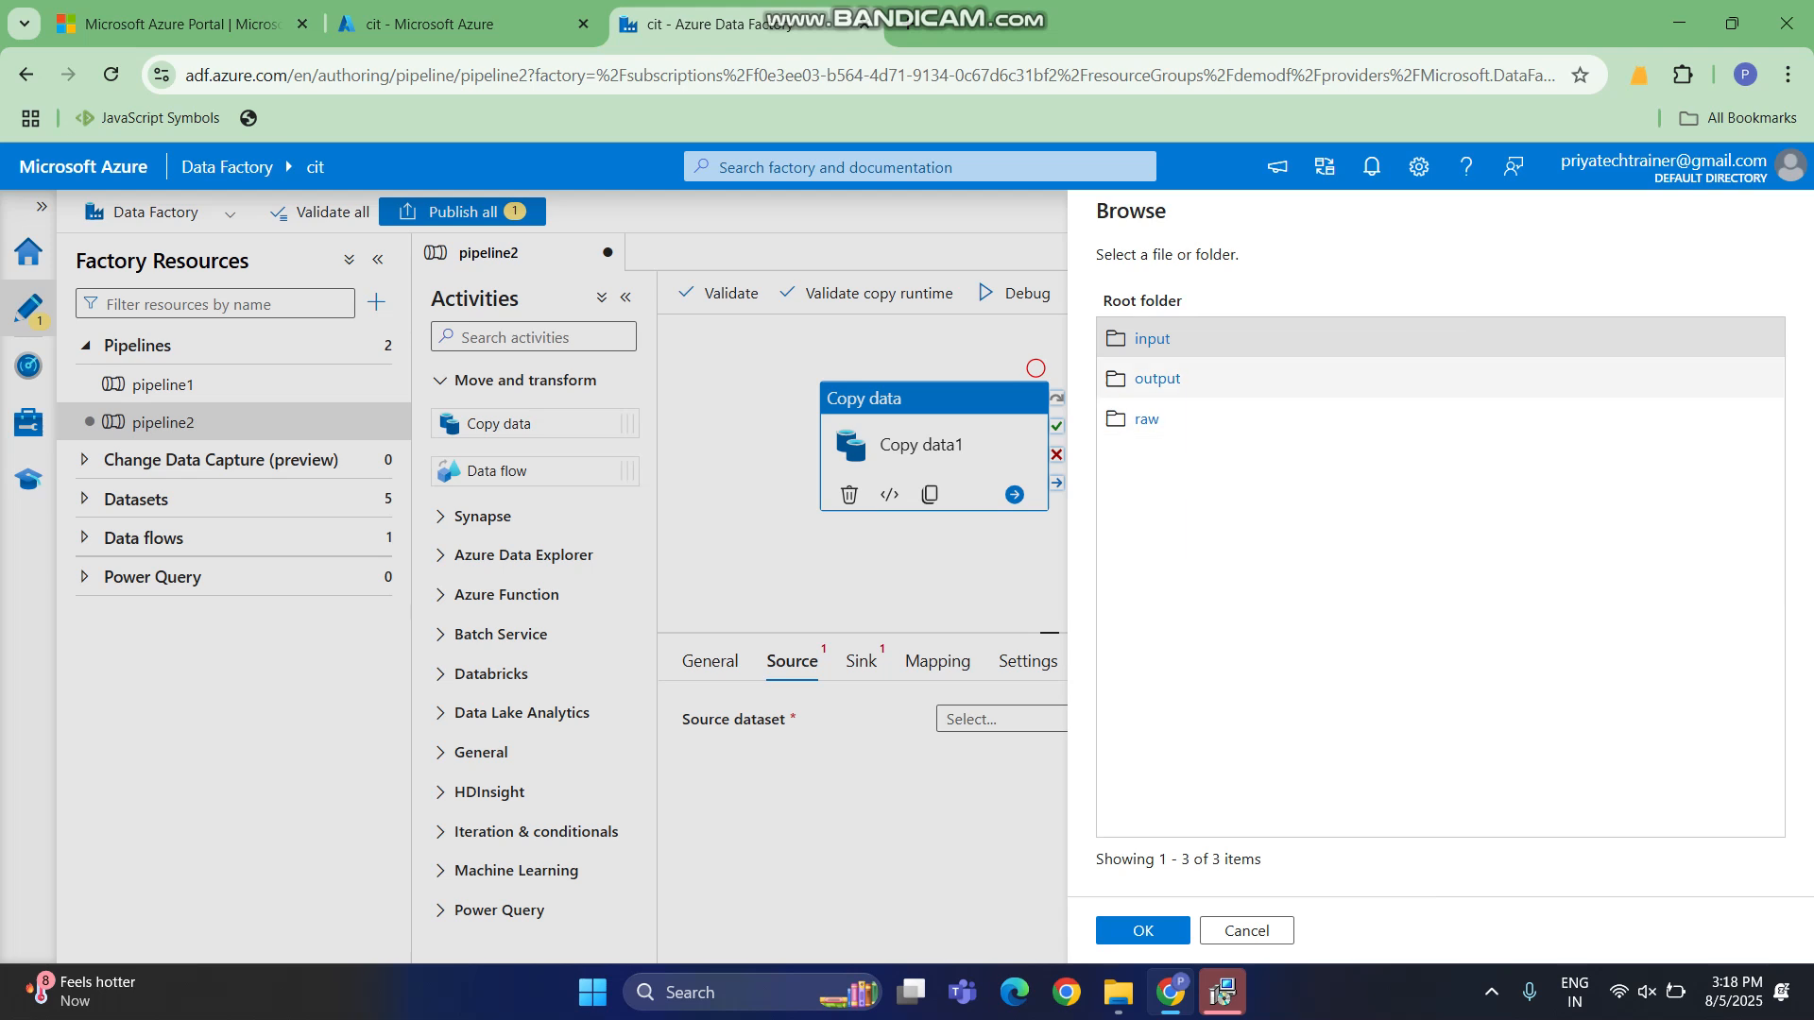
pyautogui.click(1151, 338)
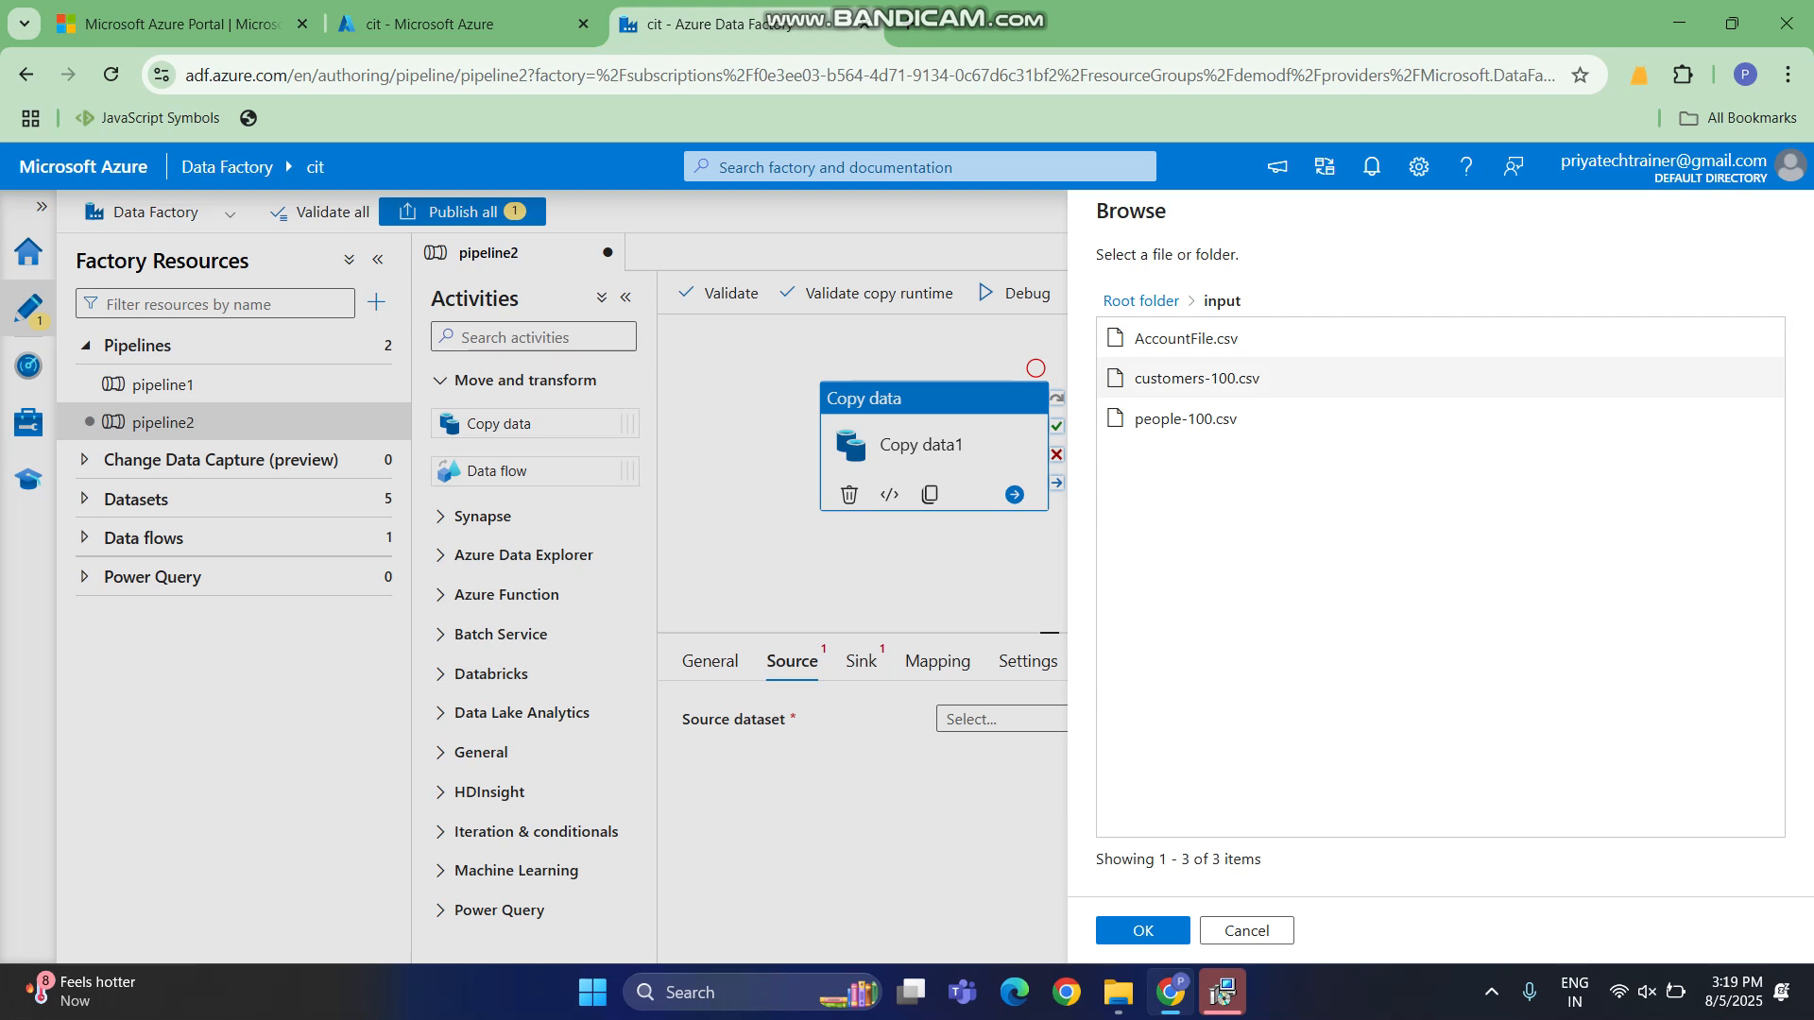
pyautogui.click(1393, 338)
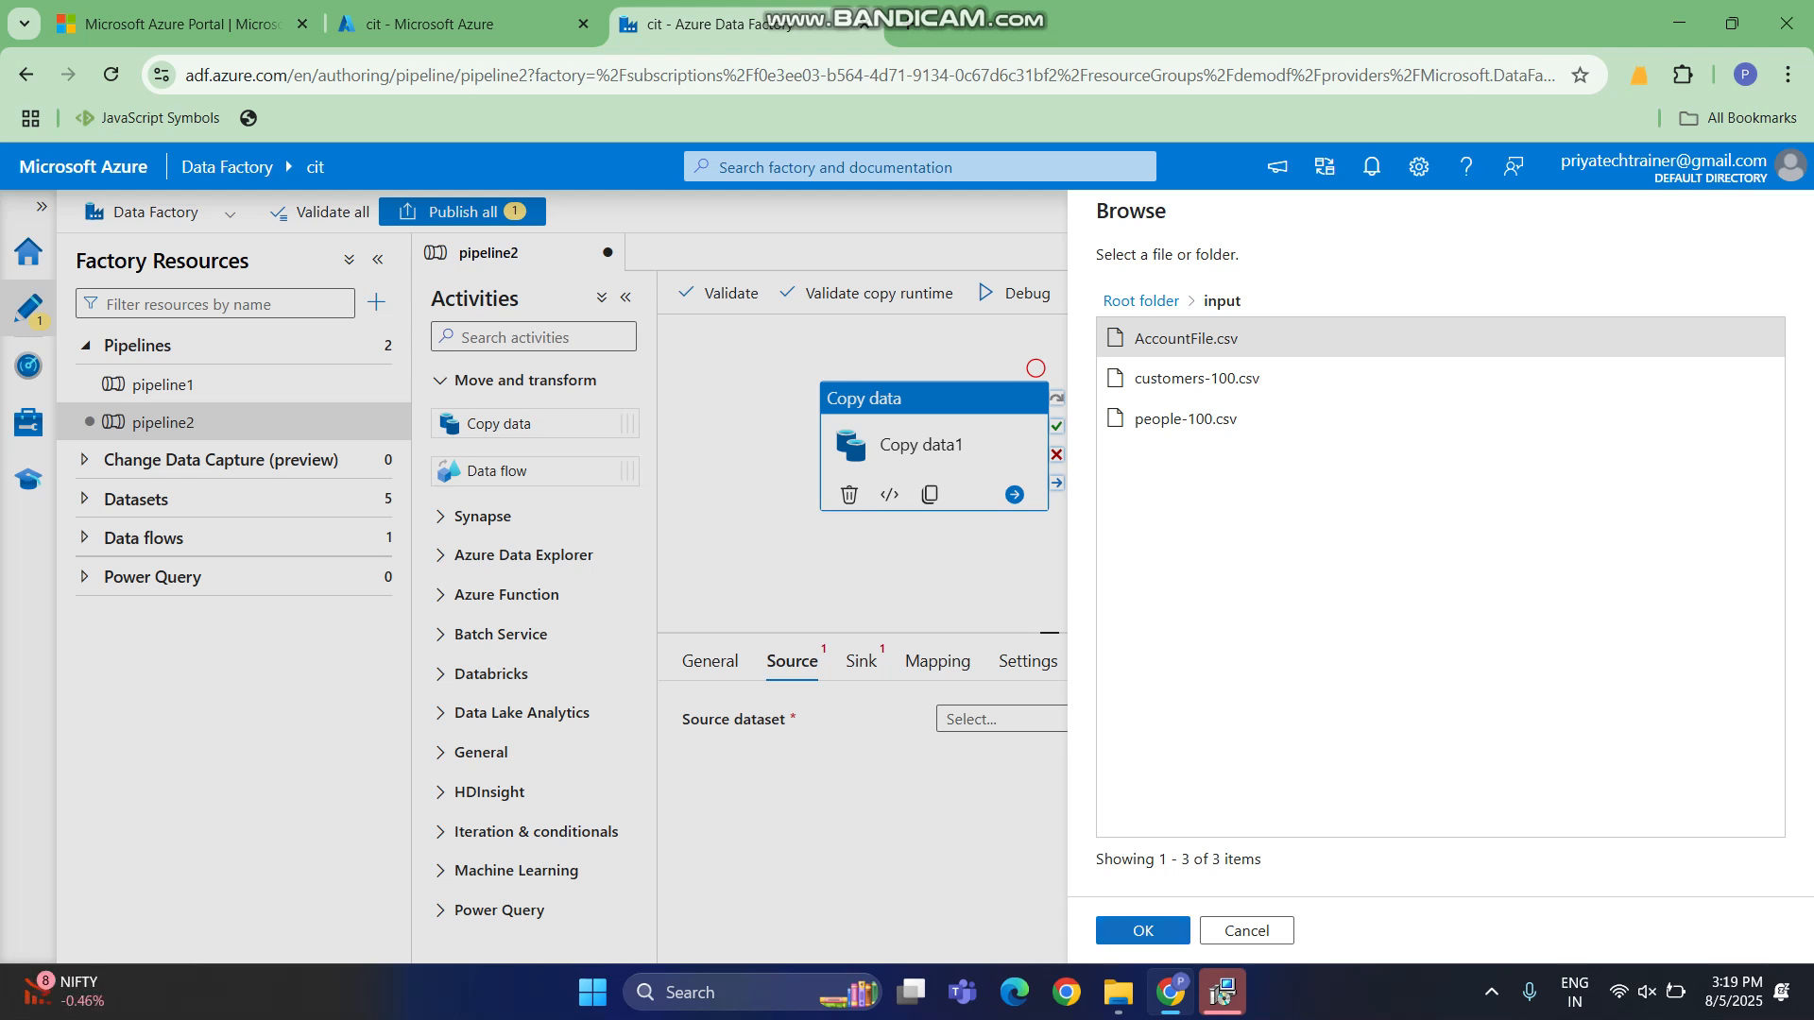
pyautogui.click(1374, 378)
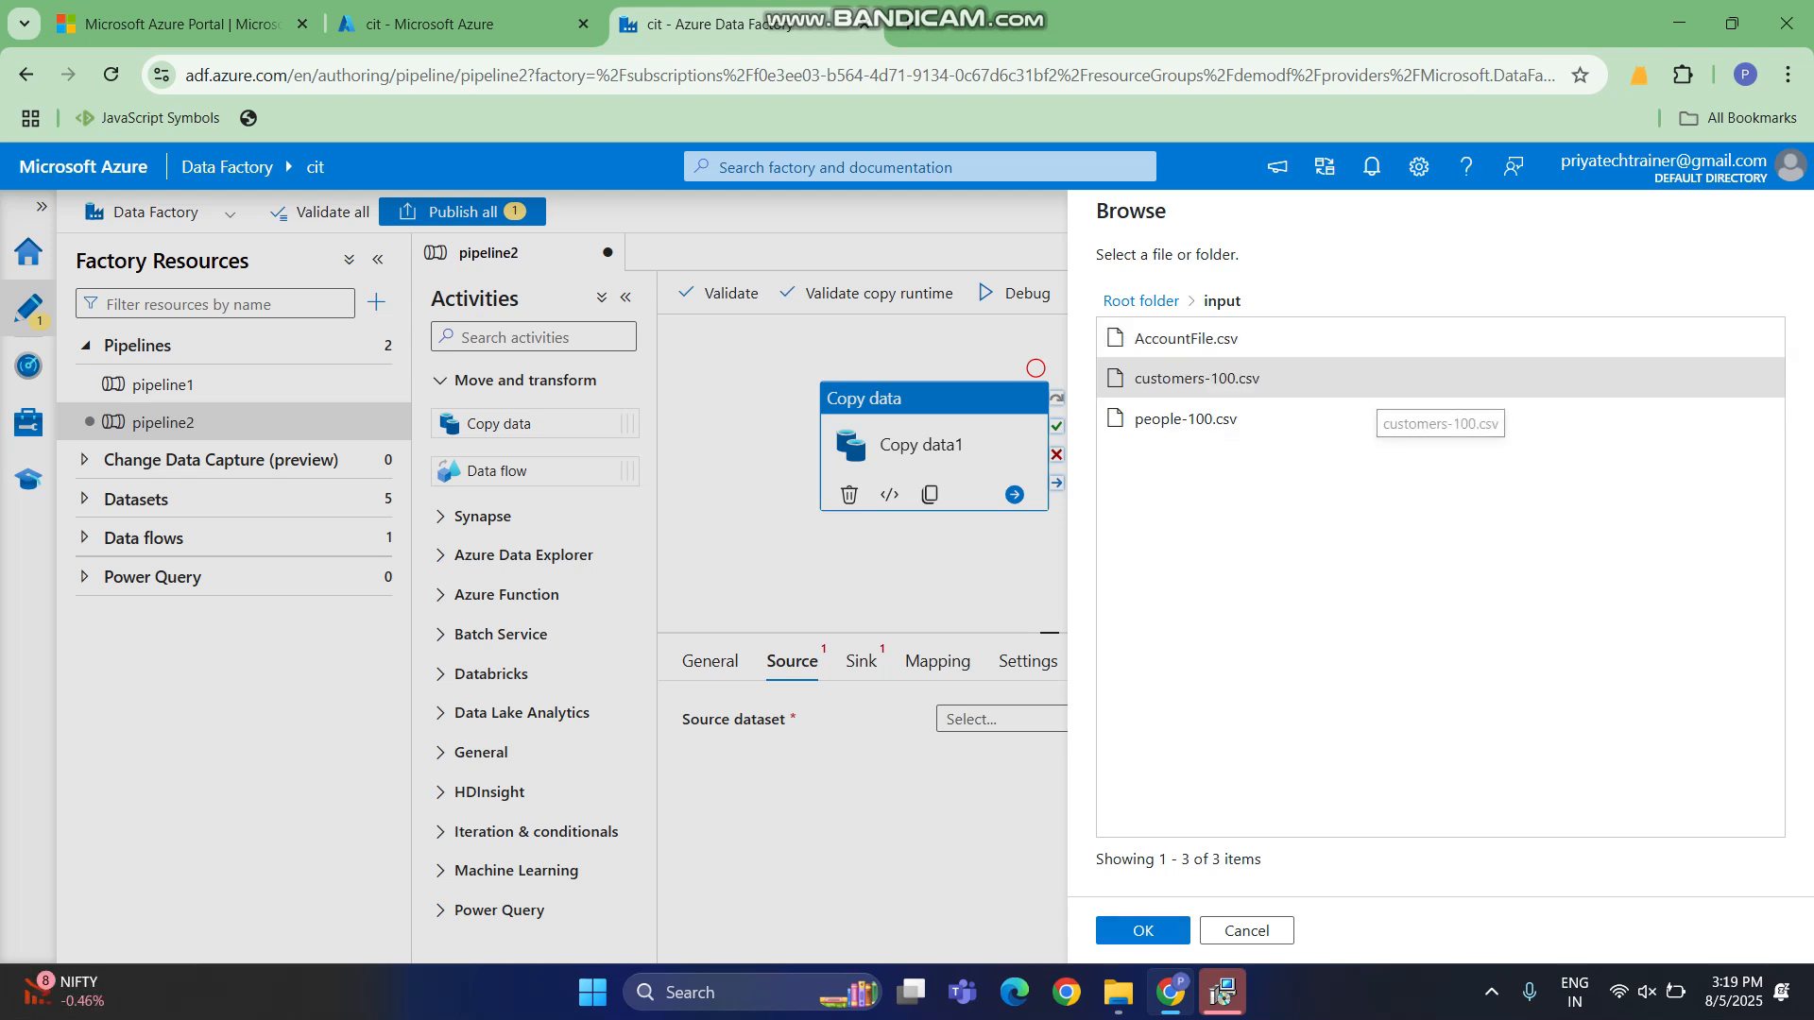
pyautogui.click(1143, 930)
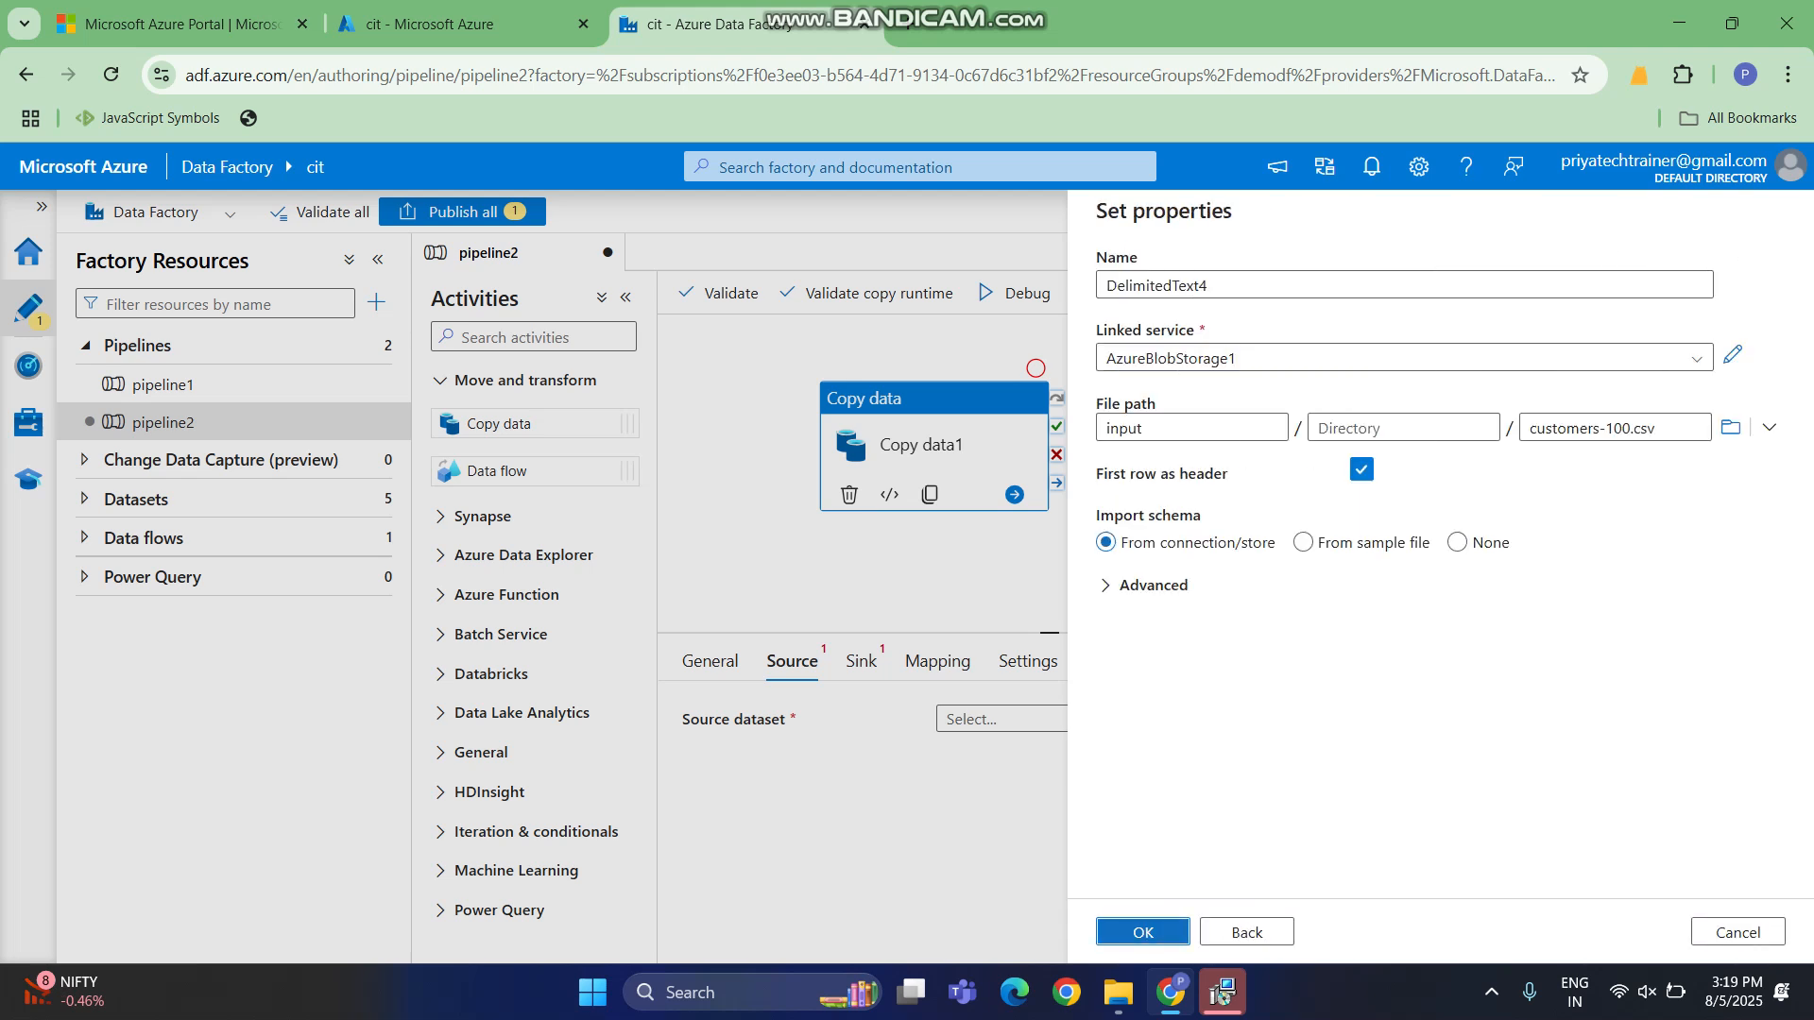
pyautogui.click(1143, 933)
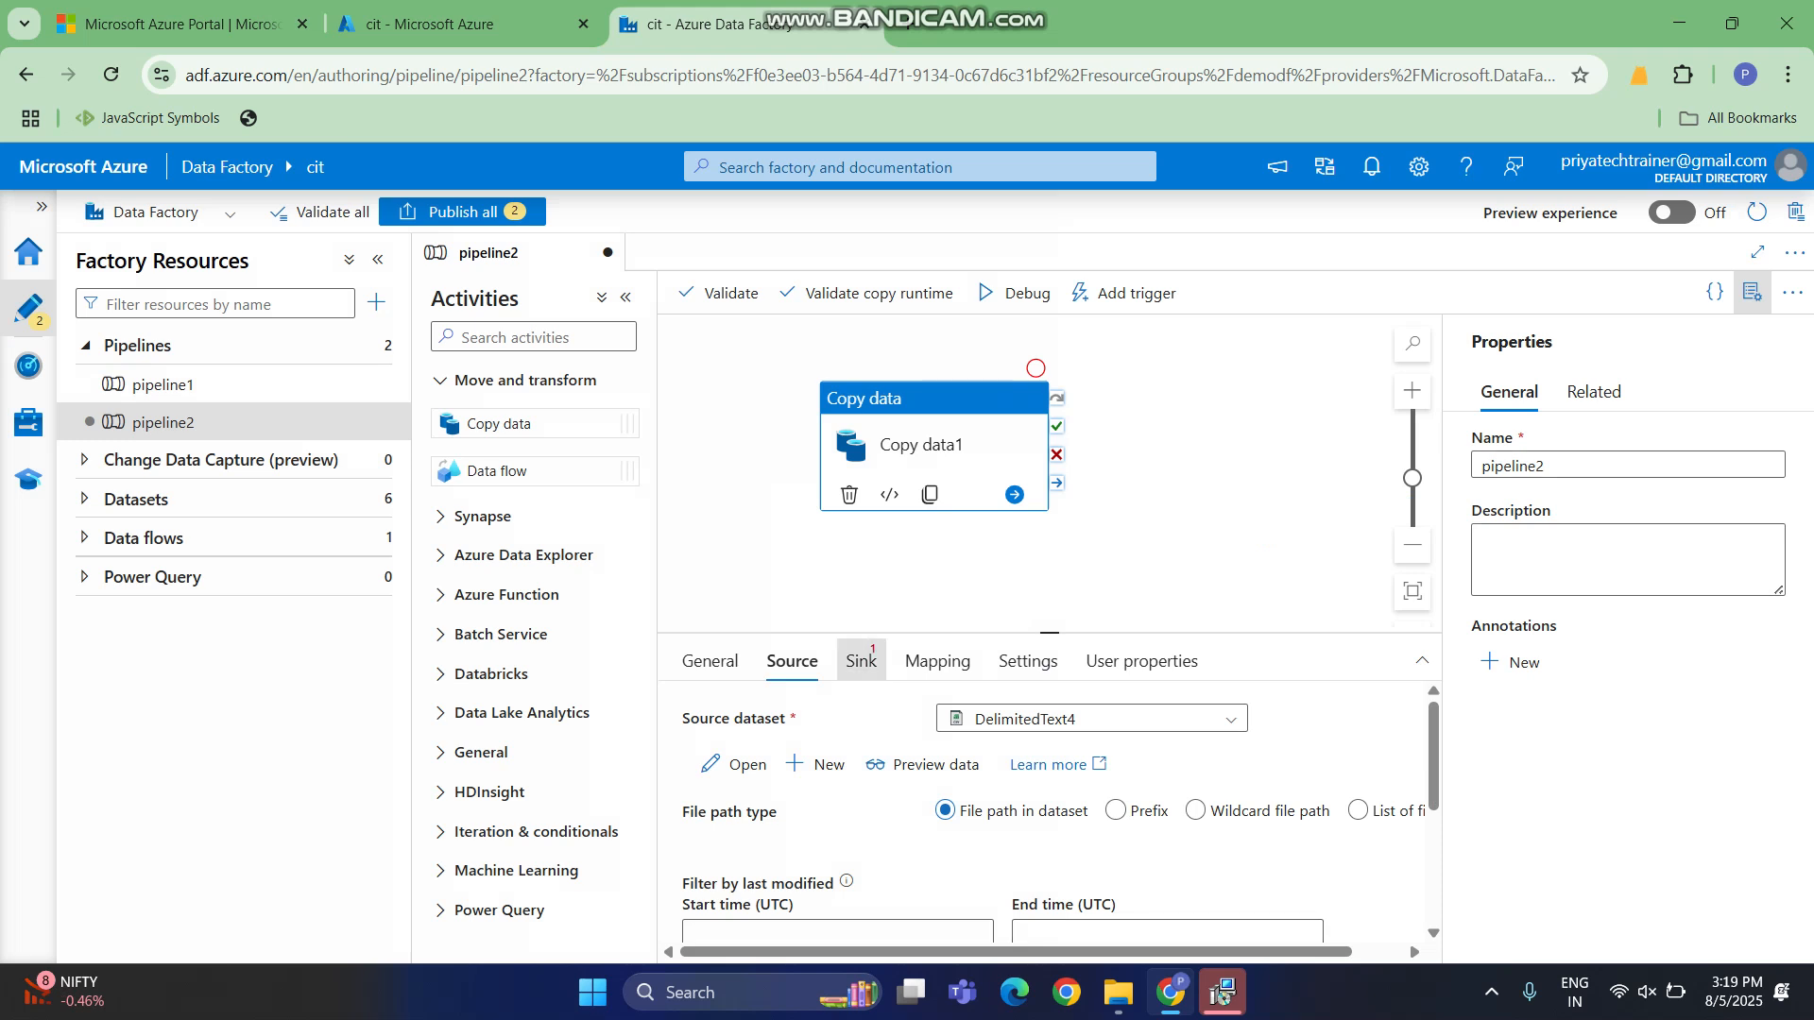
# Start a new sink dataset for the Copy data activity, using Azure Blob Storage with the DelimitedText format.
pyautogui.click(860, 660)
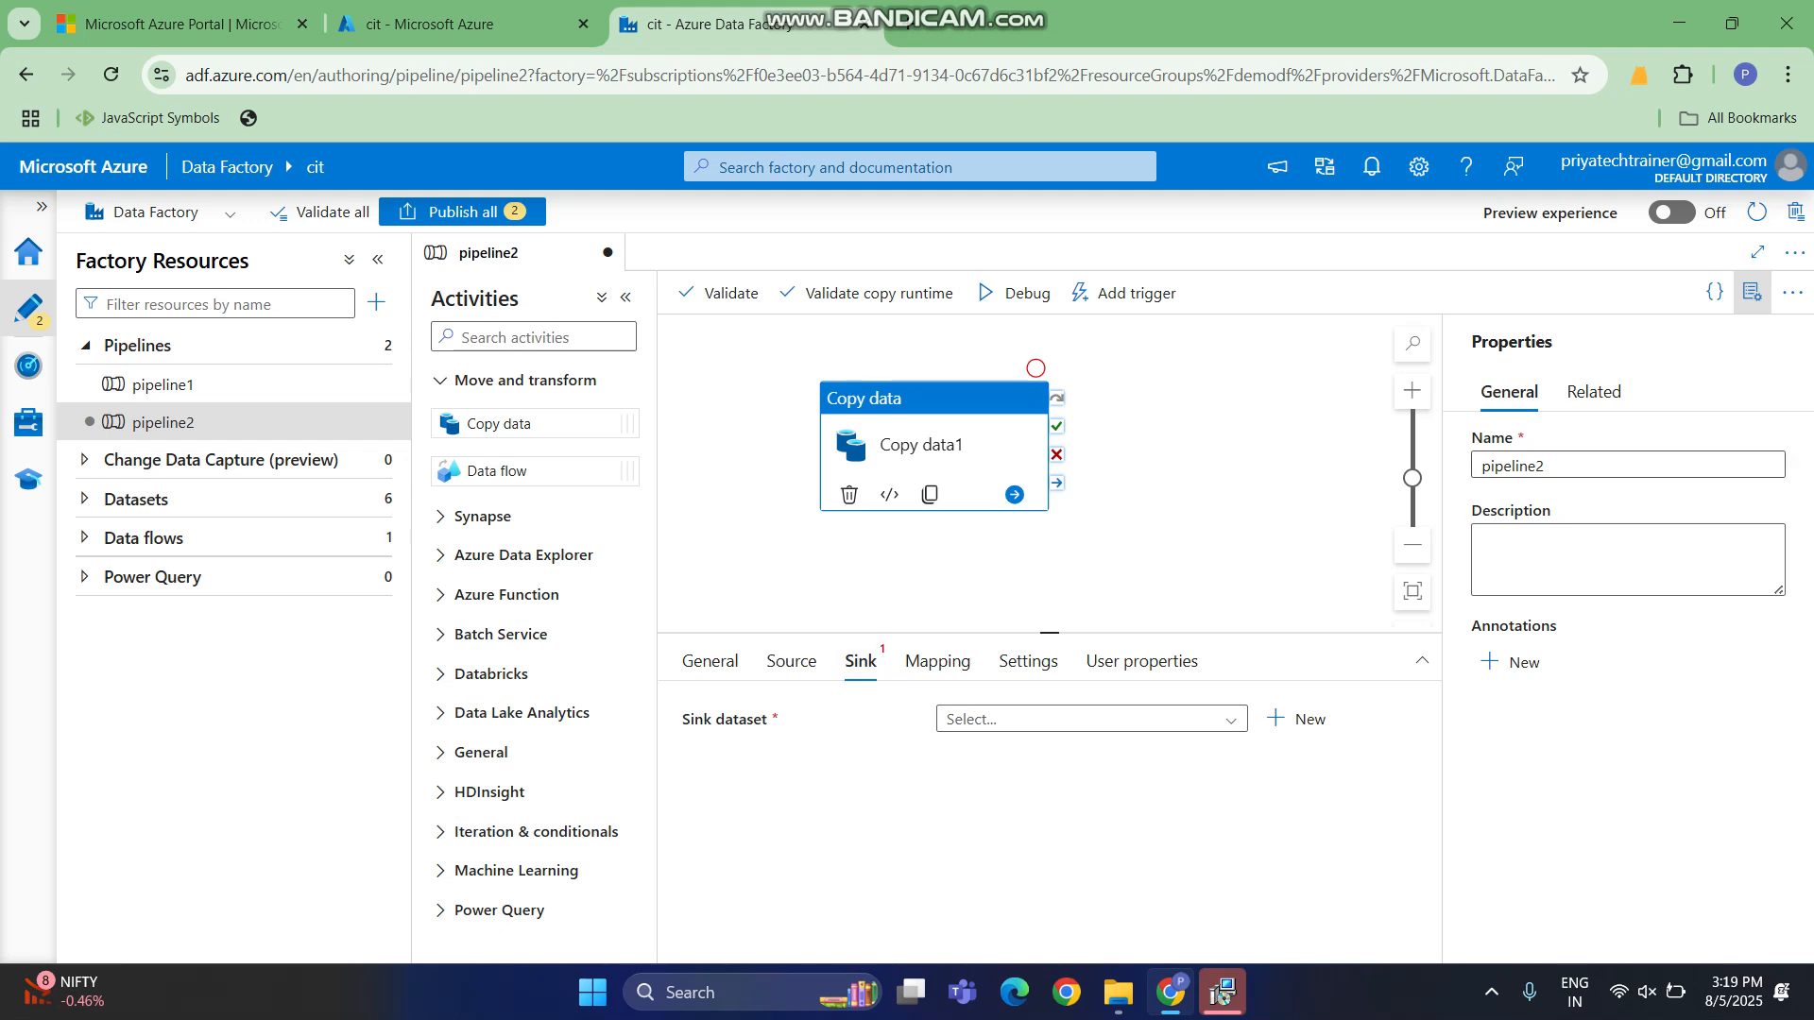
pyautogui.click(1296, 719)
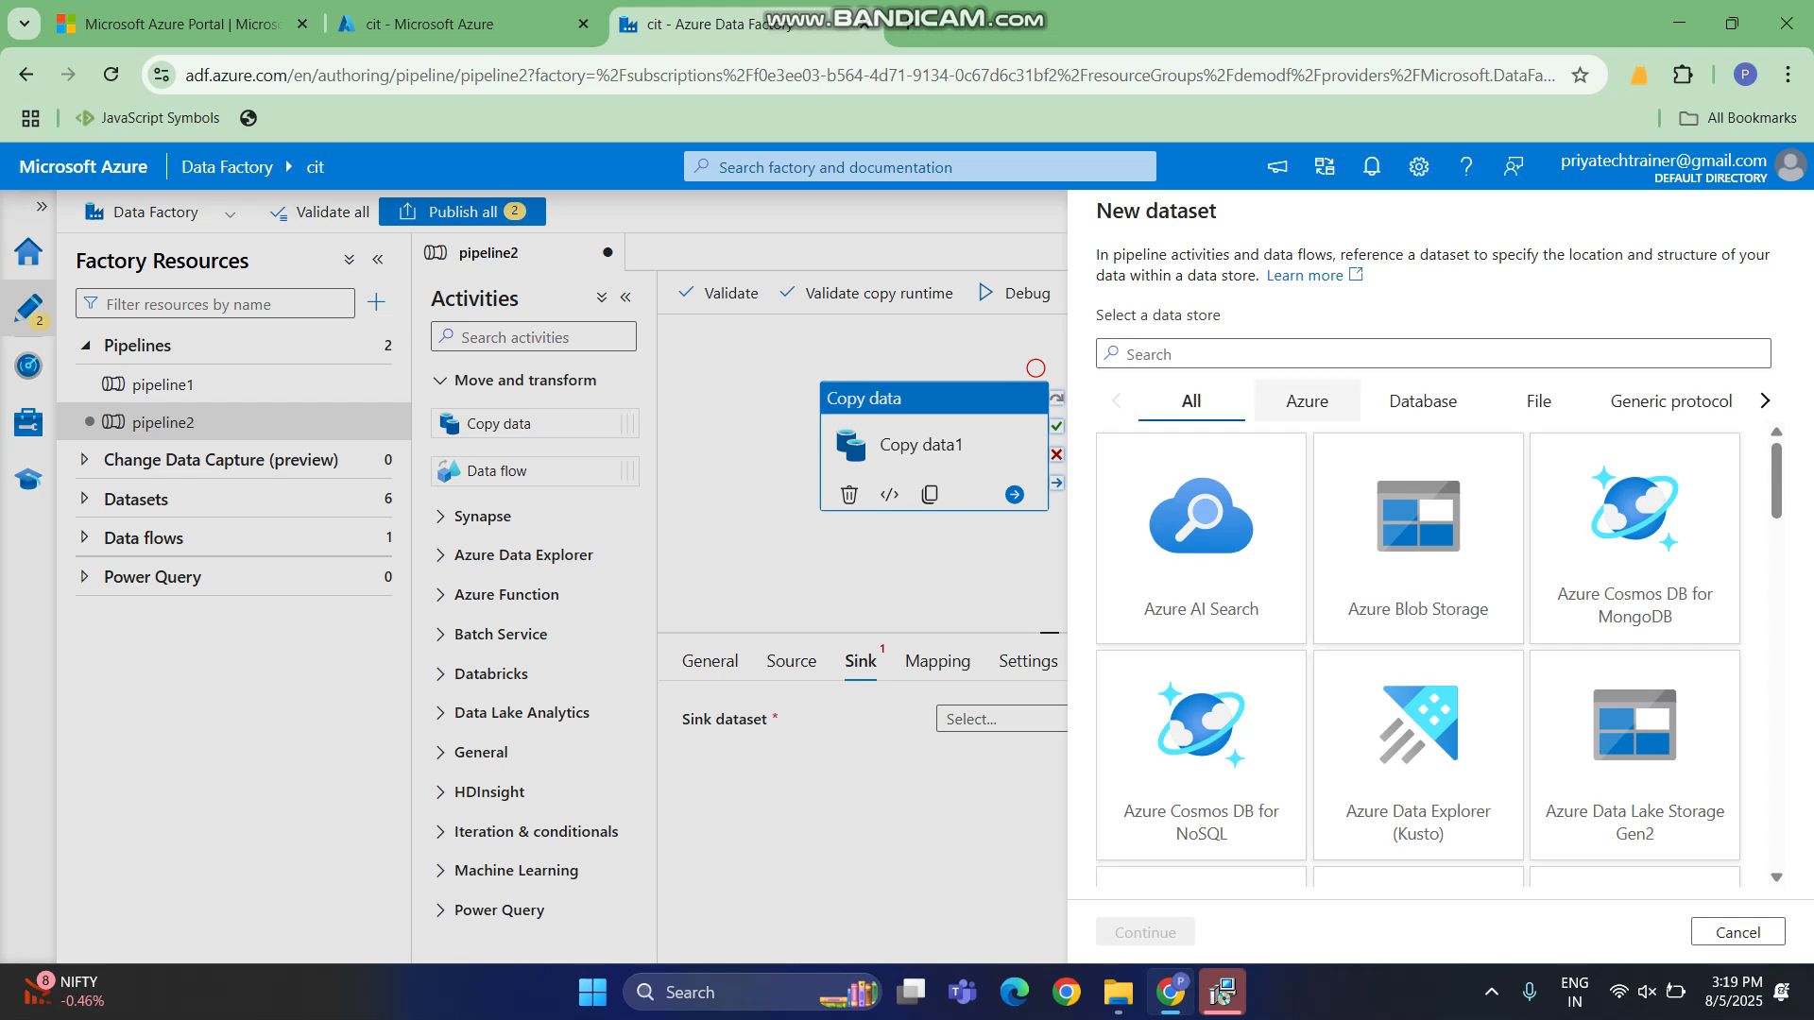
pyautogui.click(1306, 400)
pyautogui.click(1417, 539)
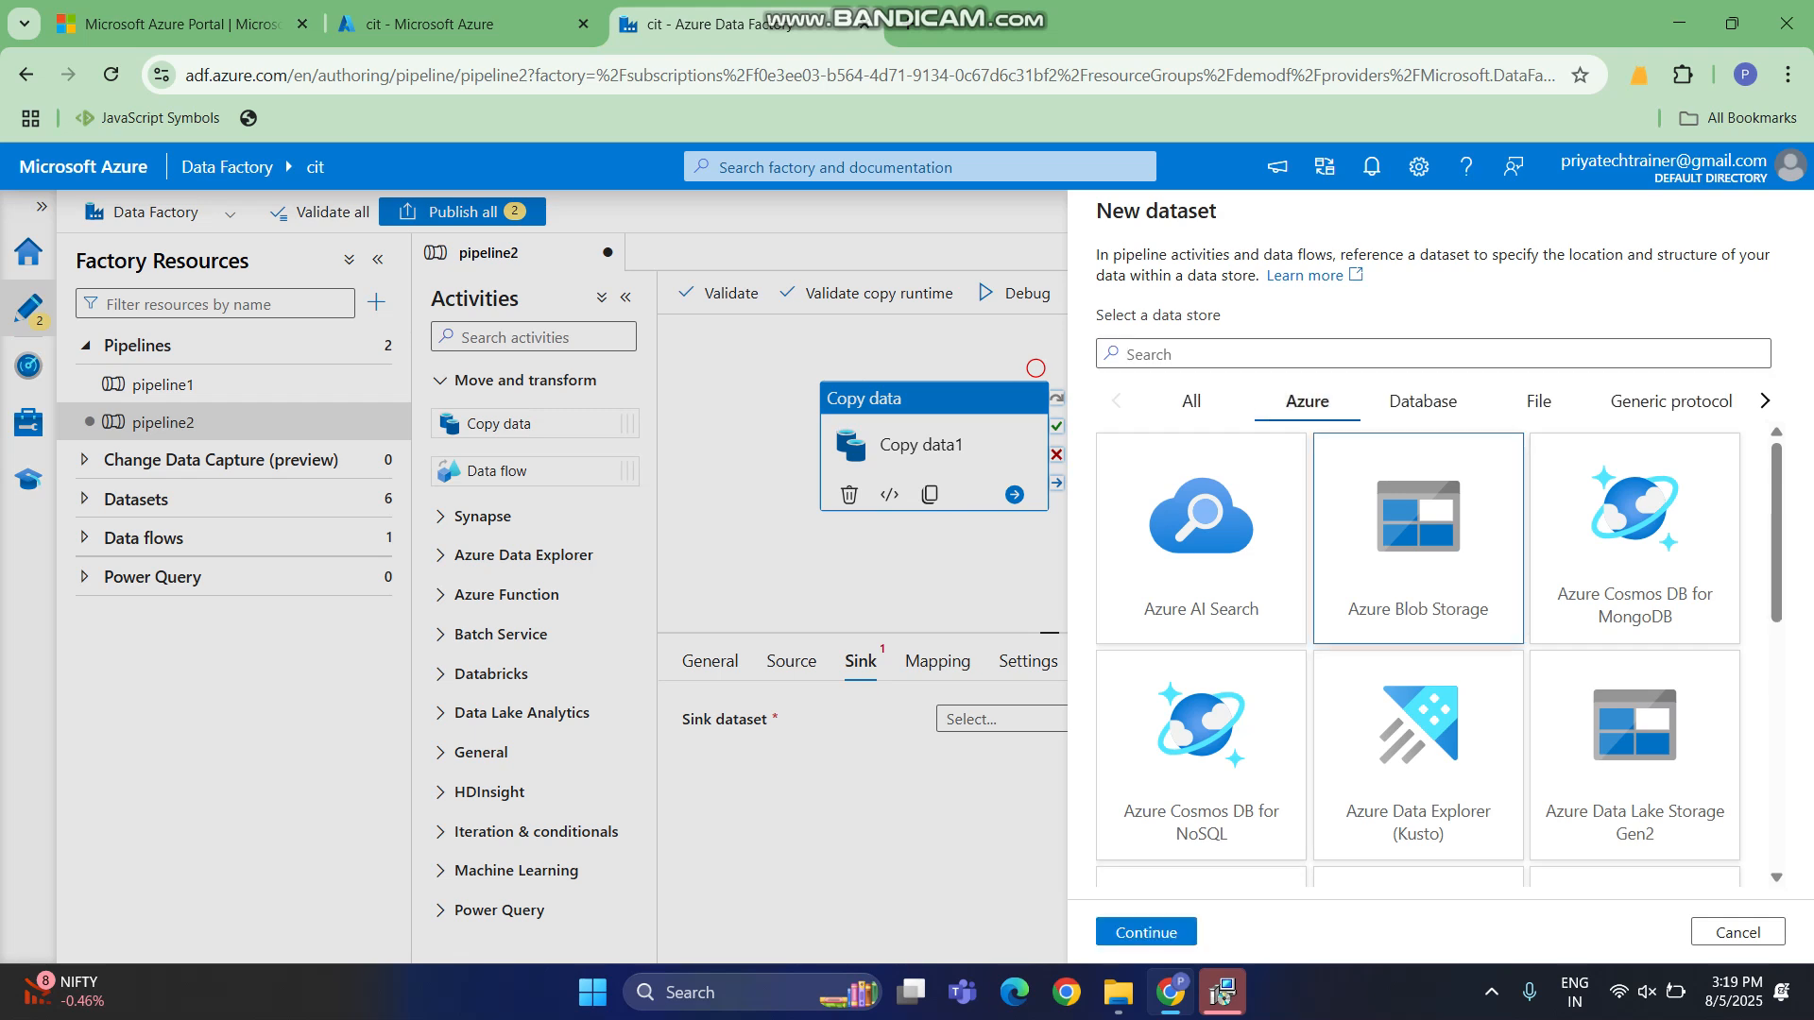
pyautogui.click(1145, 931)
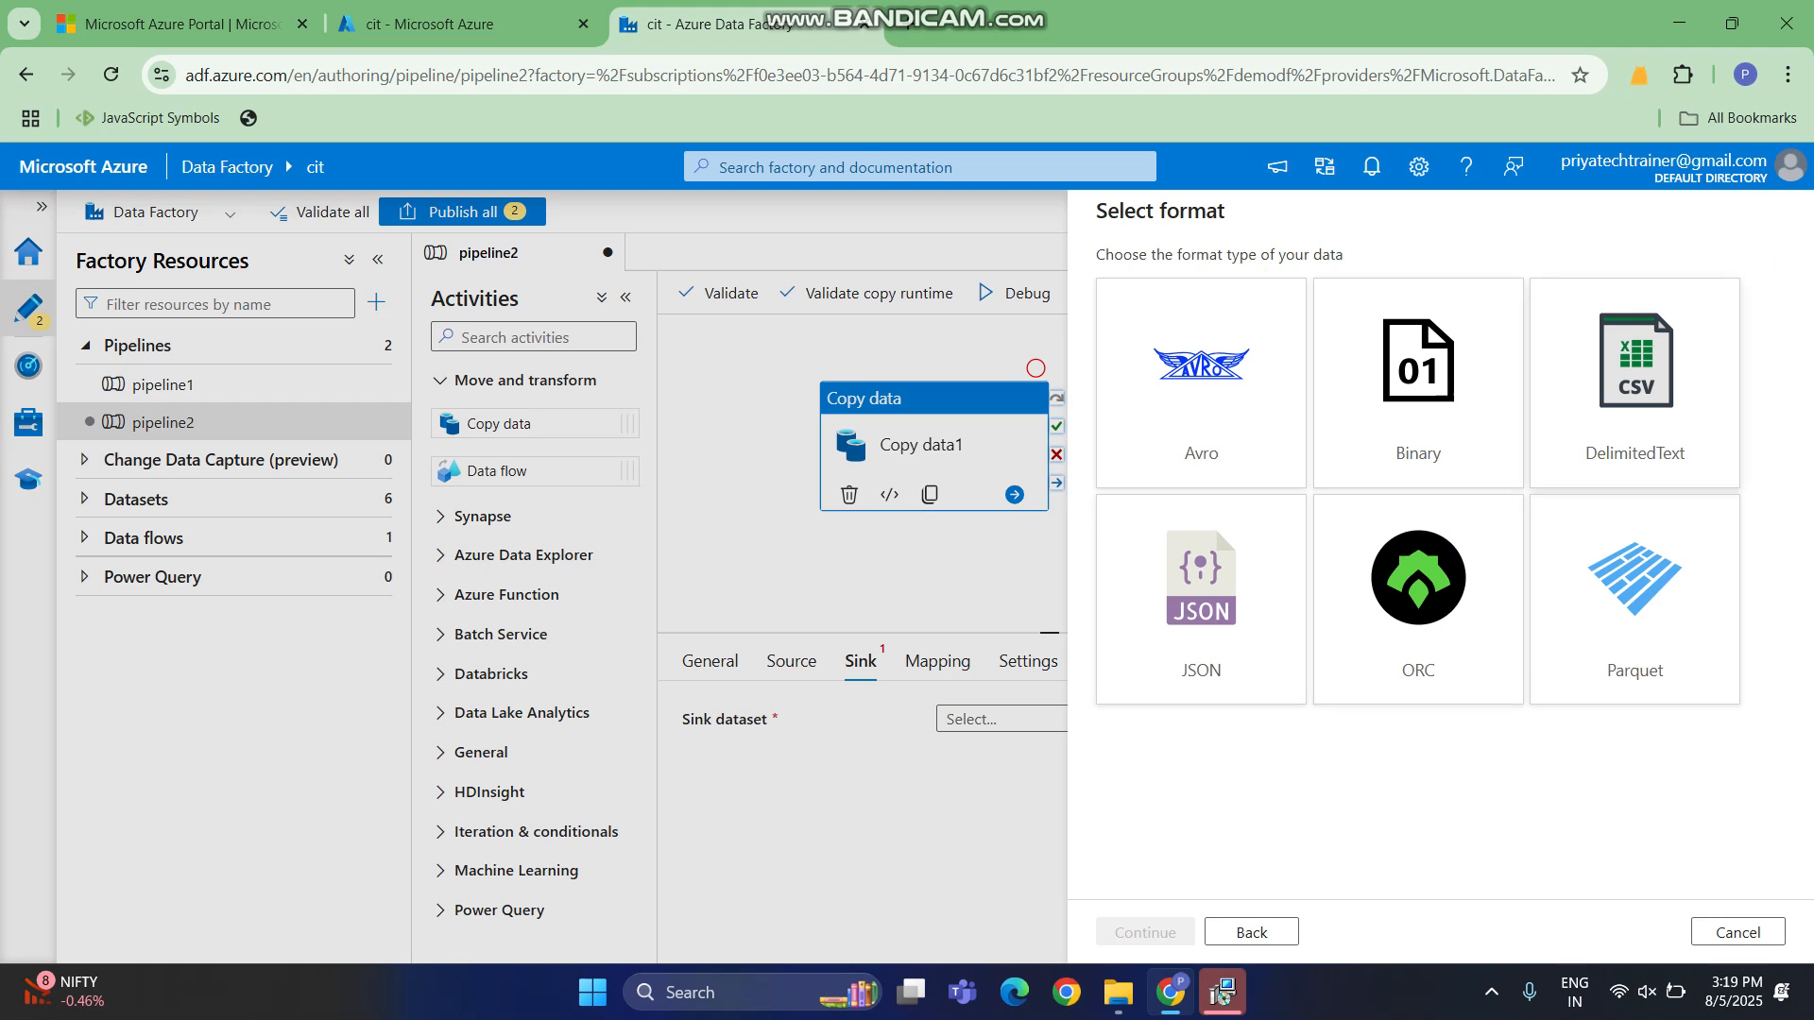
pyautogui.click(1634, 383)
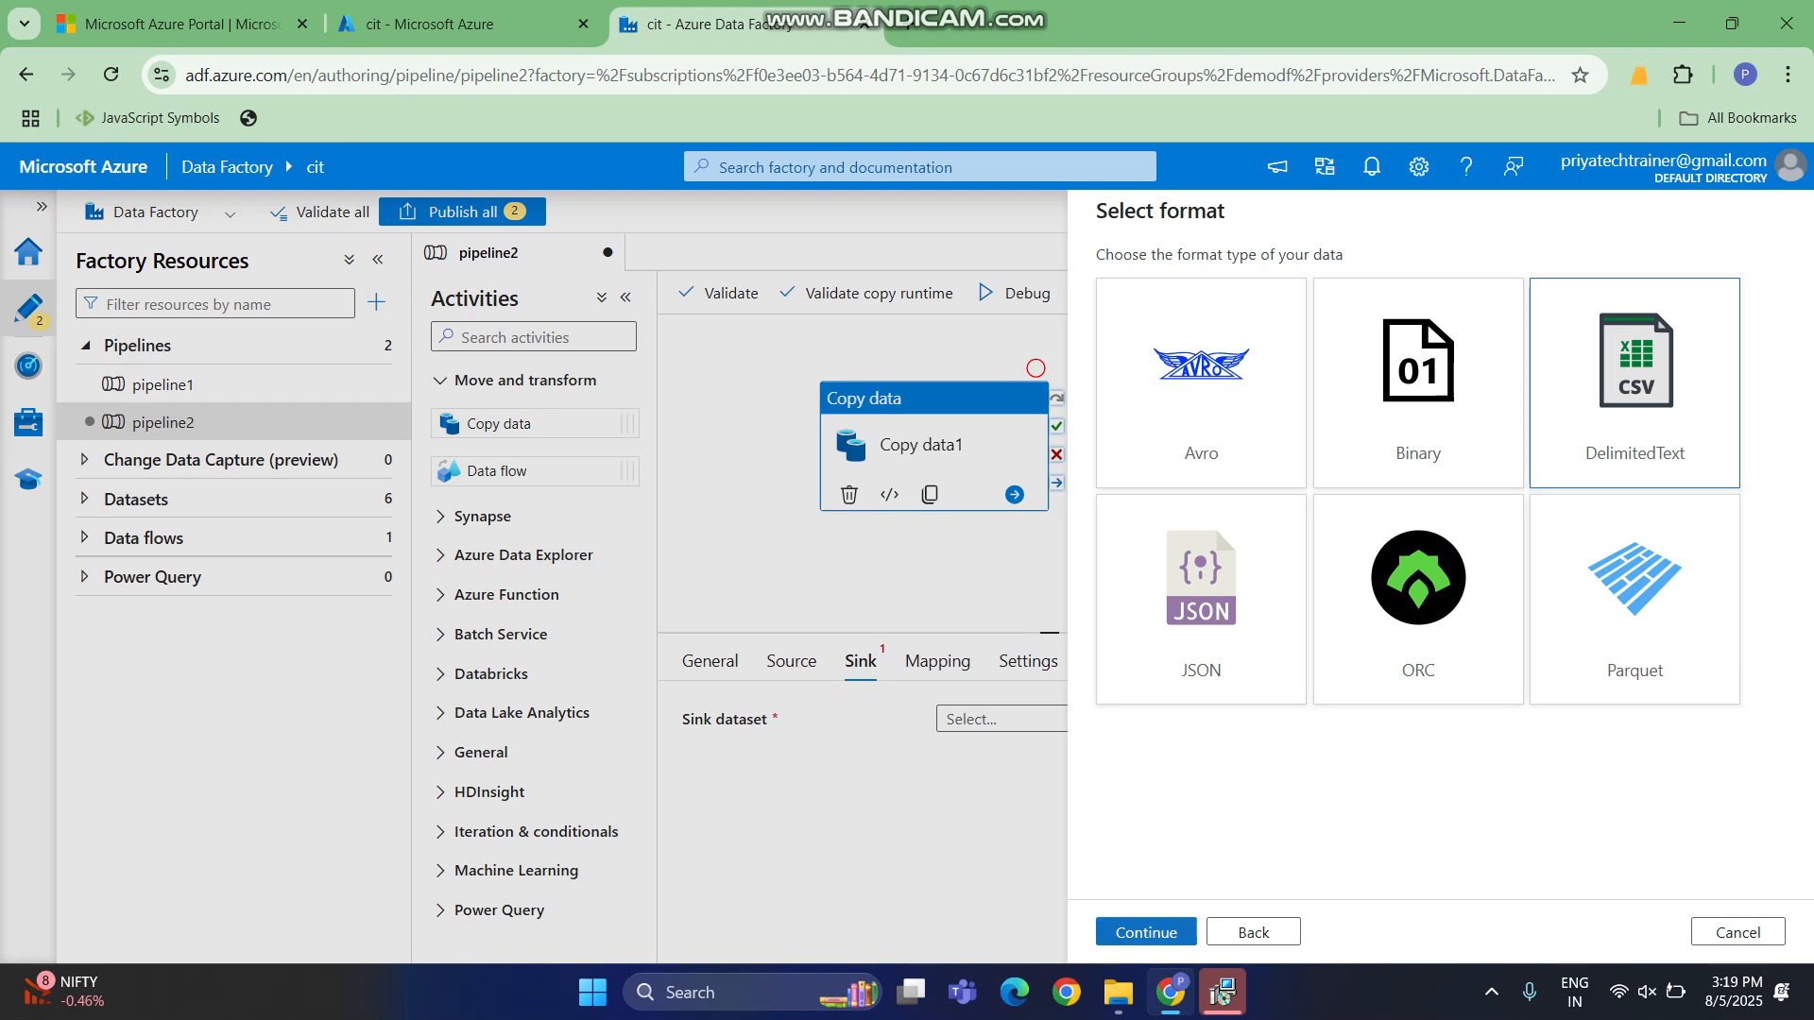
pyautogui.click(1146, 931)
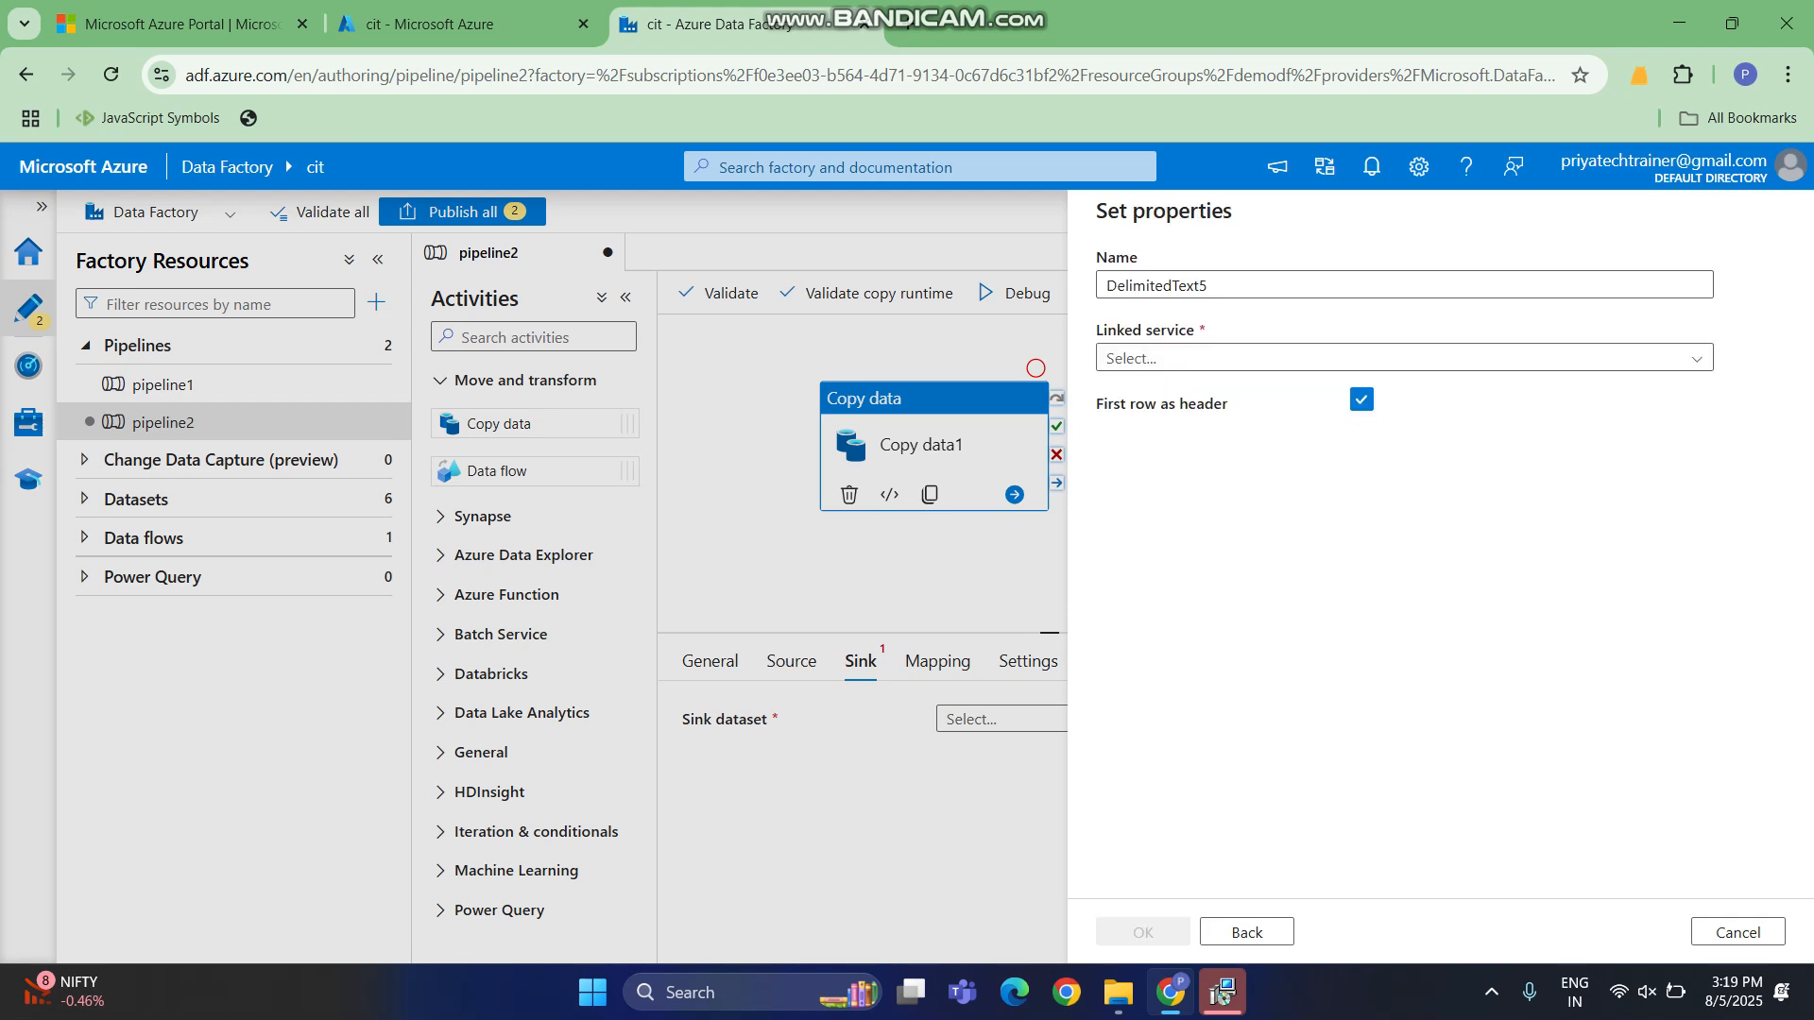
# Set the sink dataset's linked service to AzureBlobStorage1 and its file path to the output container, and create the dataset.
pyautogui.click(1403, 358)
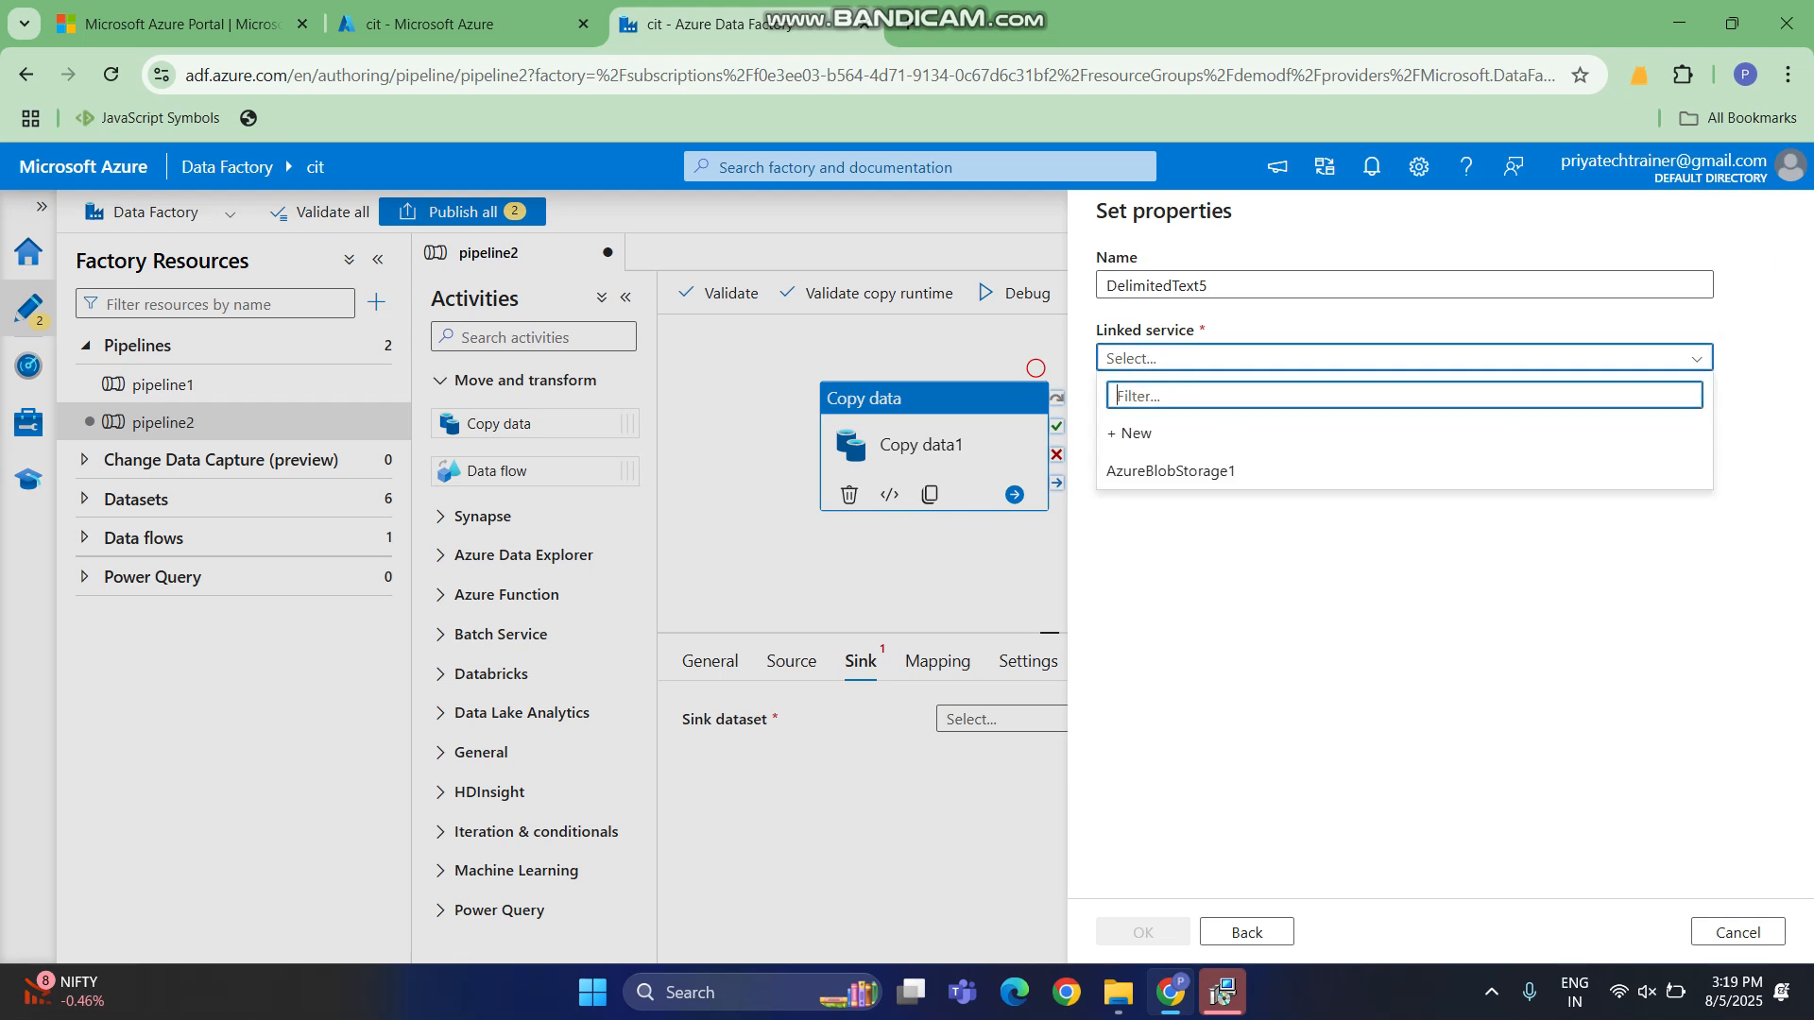
pyautogui.click(1170, 471)
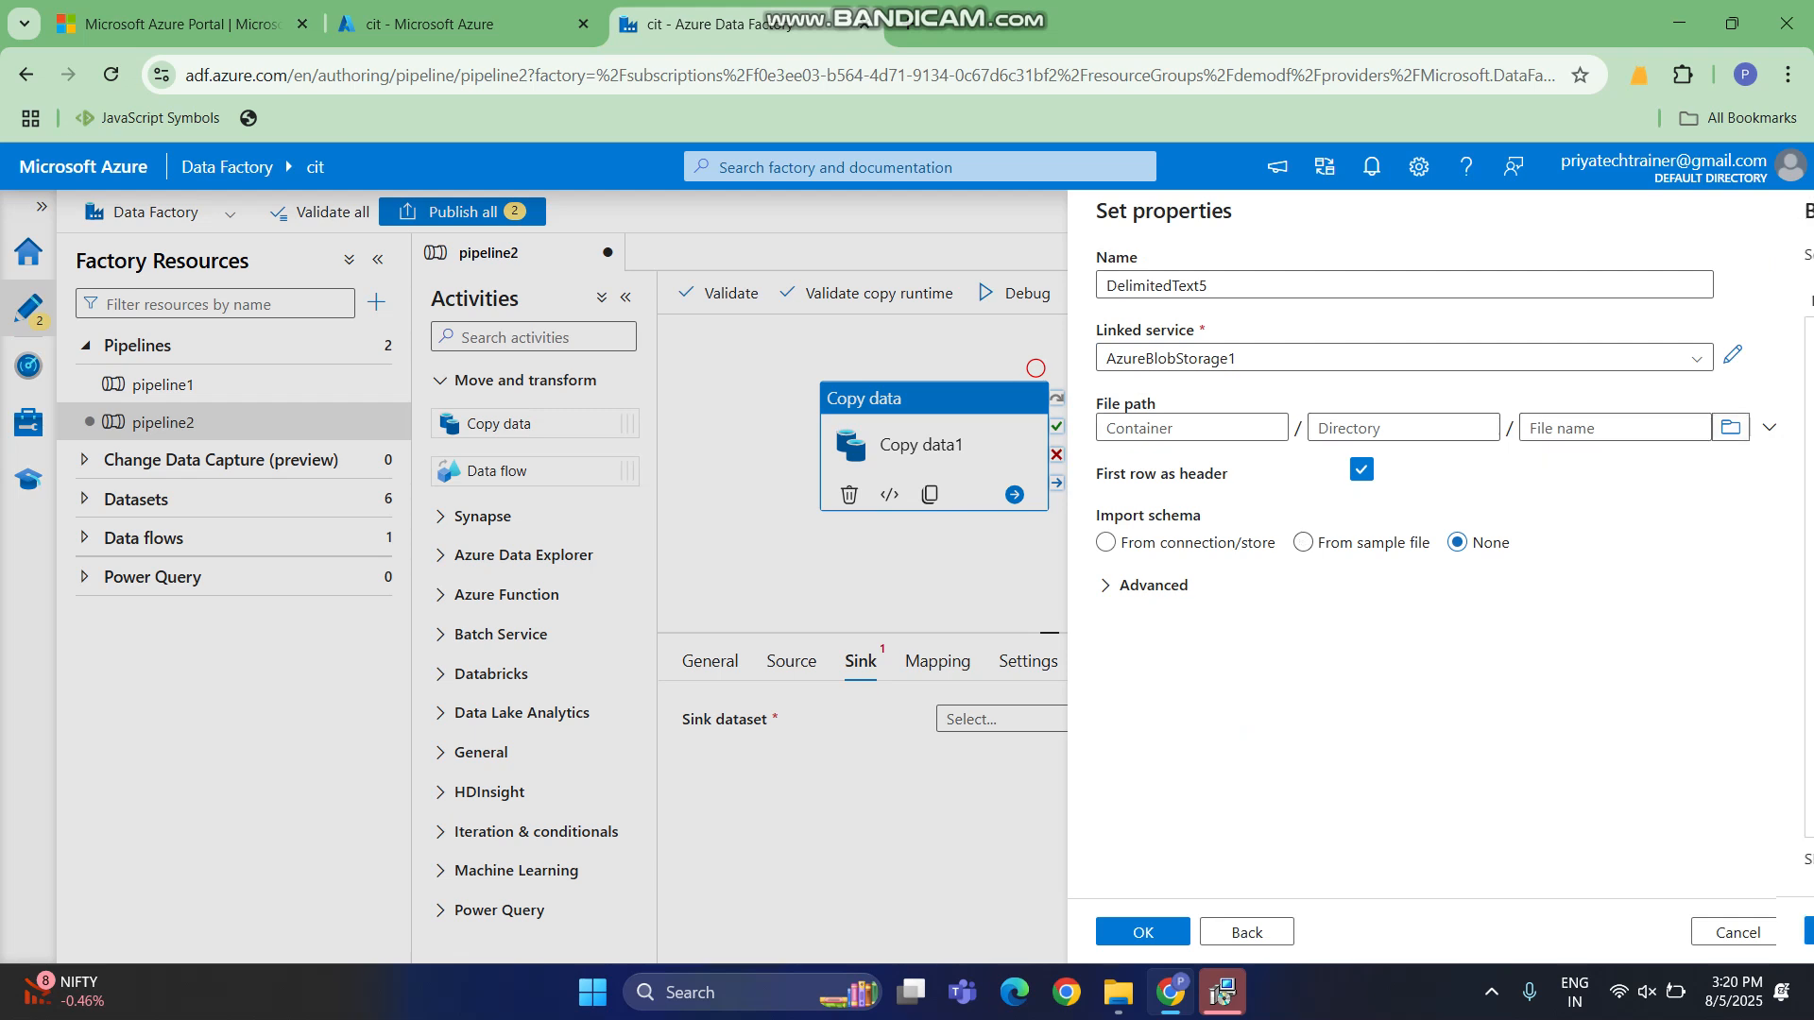
pyautogui.click(1729, 427)
pyautogui.click(1403, 383)
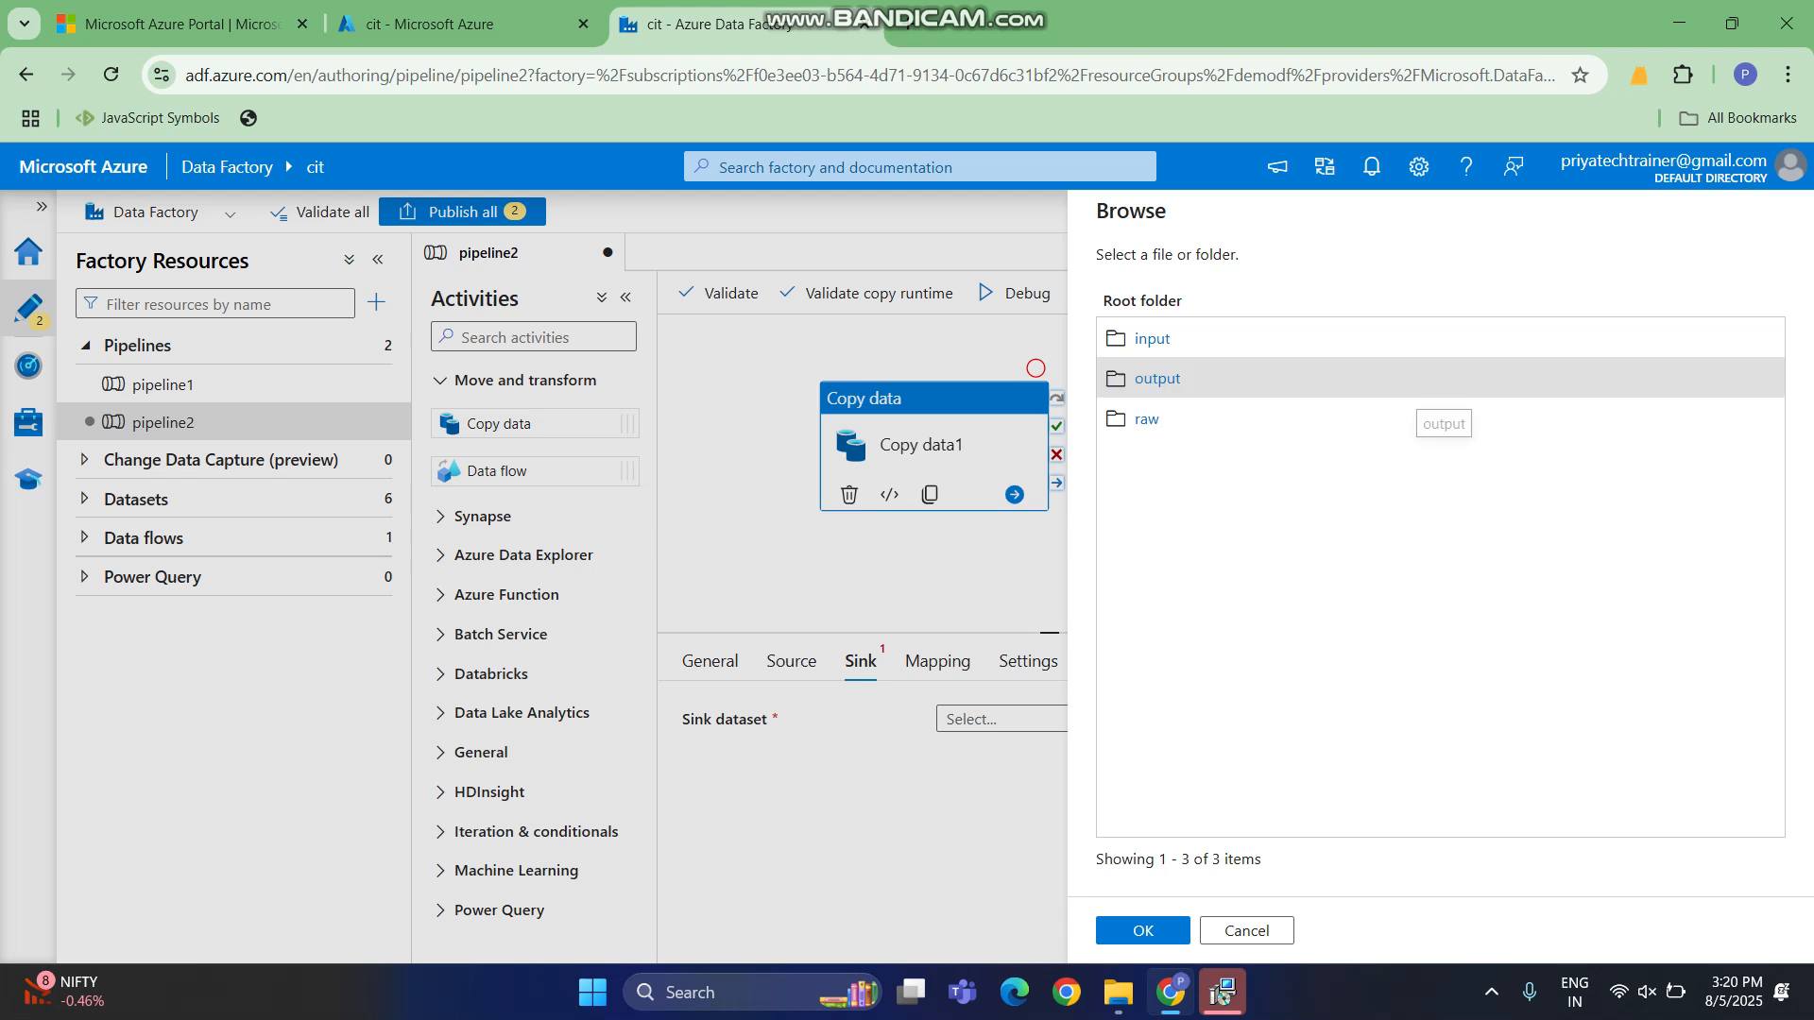
pyautogui.click(1143, 930)
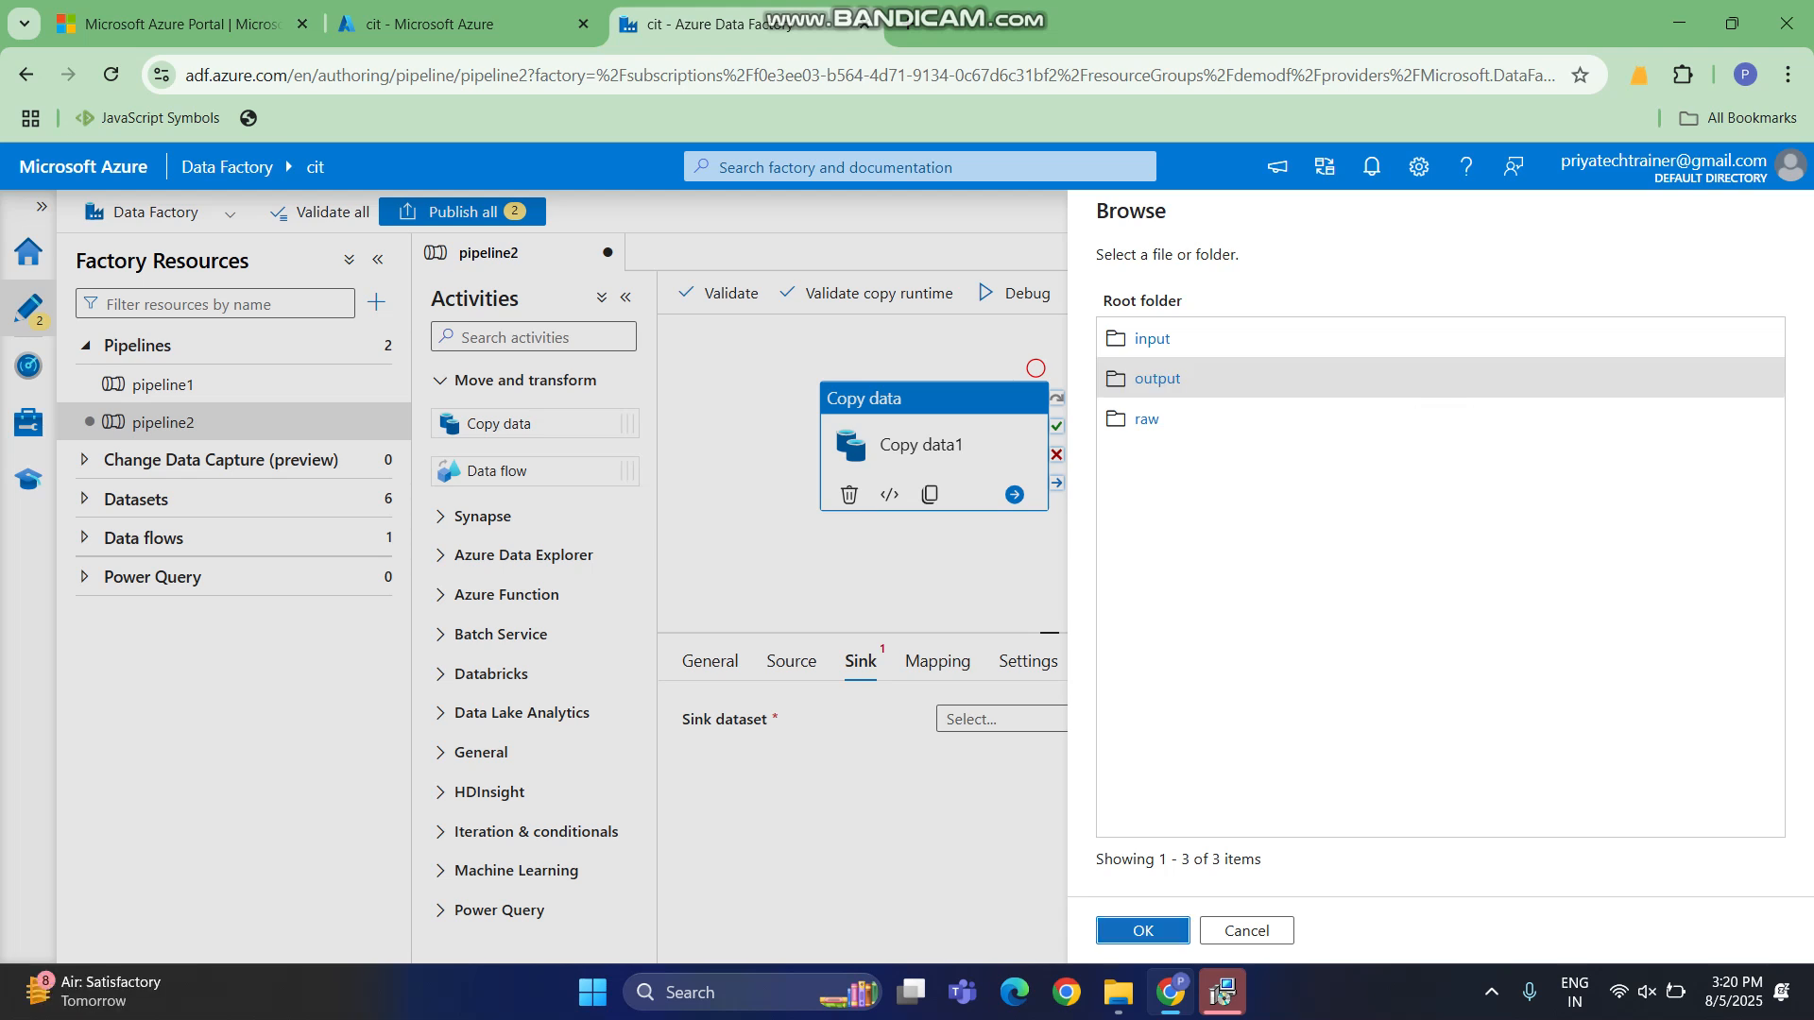
pyautogui.click(1143, 932)
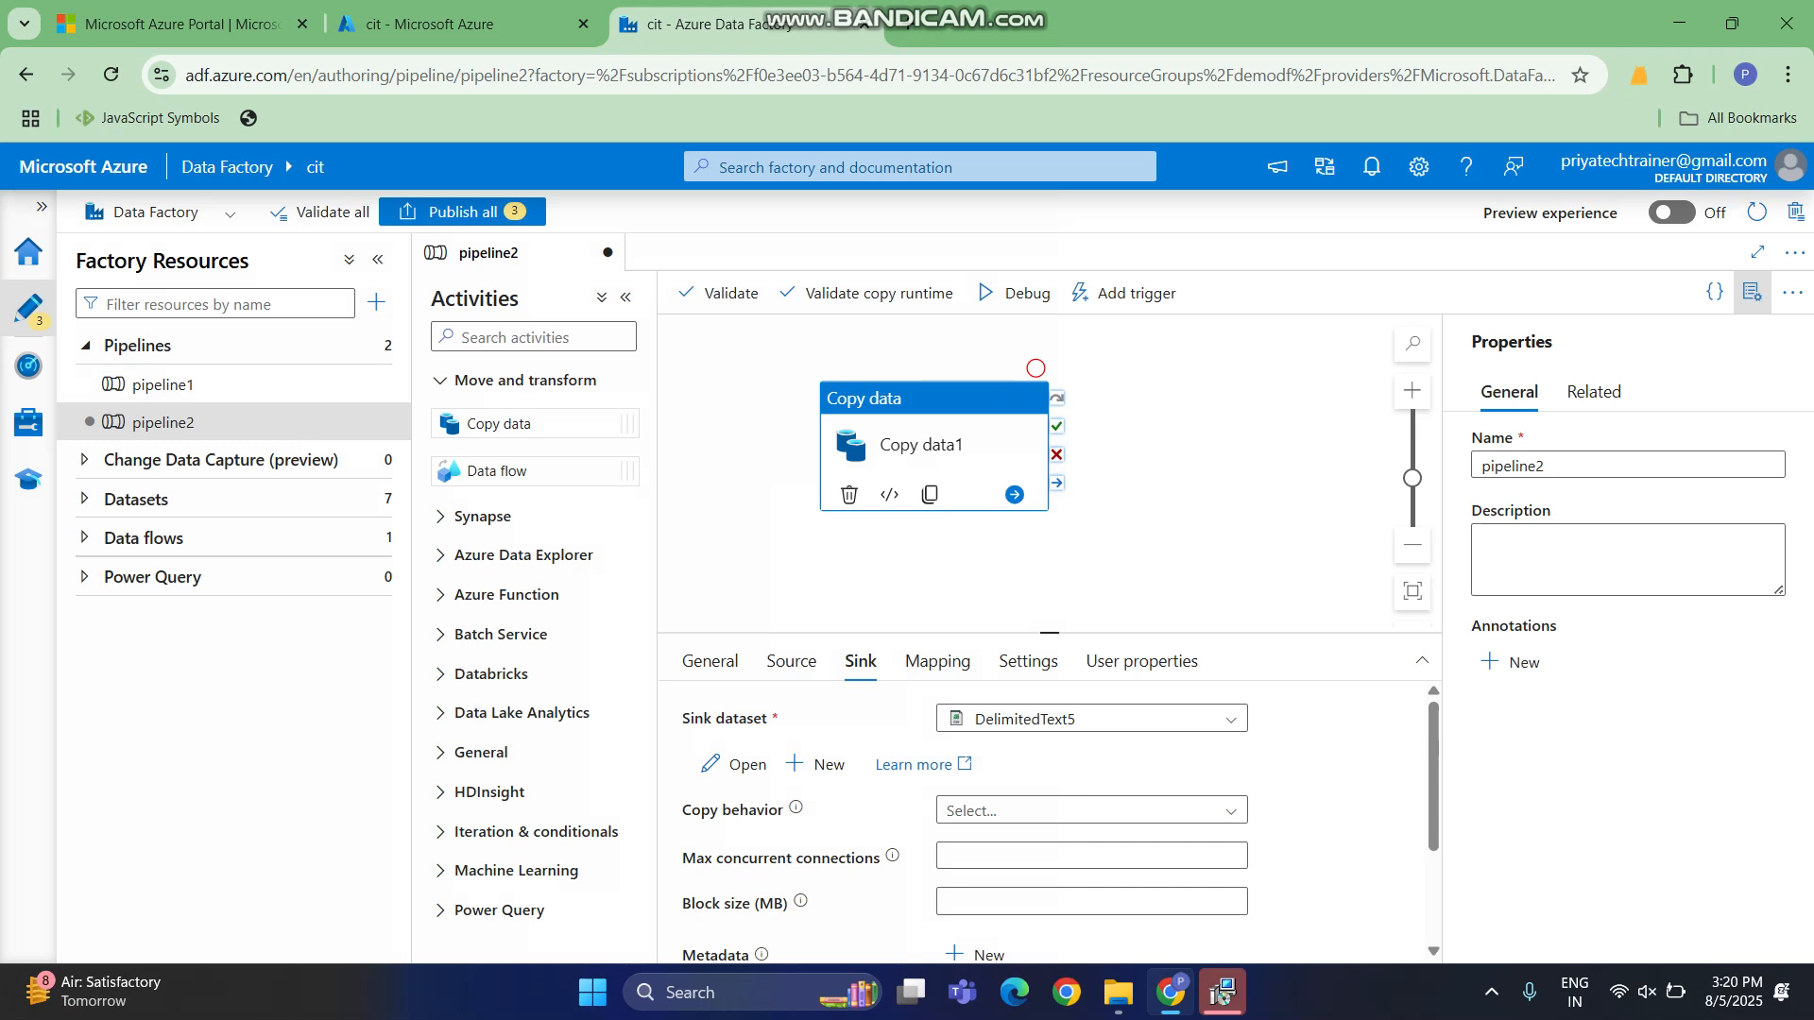
# Validate pipeline2 and publish all pending changes, including the new pipeline and its two DelimitedText datasets.
pyautogui.click(722, 293)
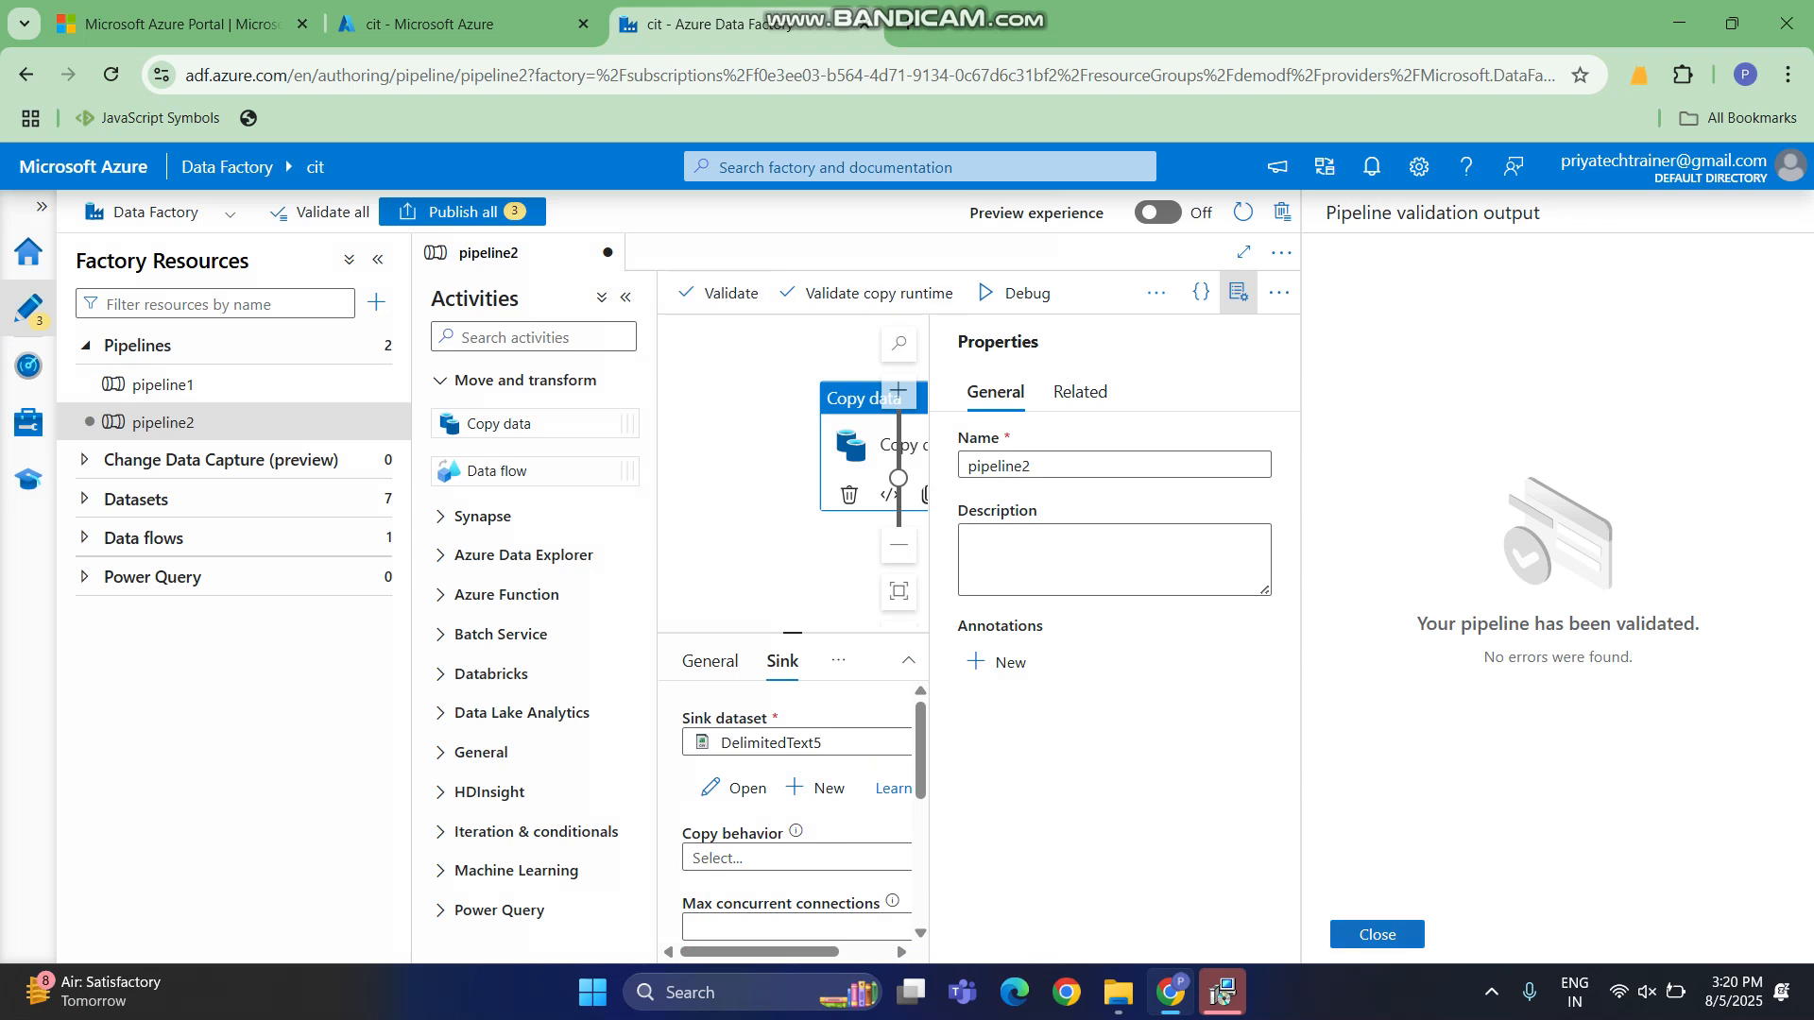
pyautogui.click(1377, 934)
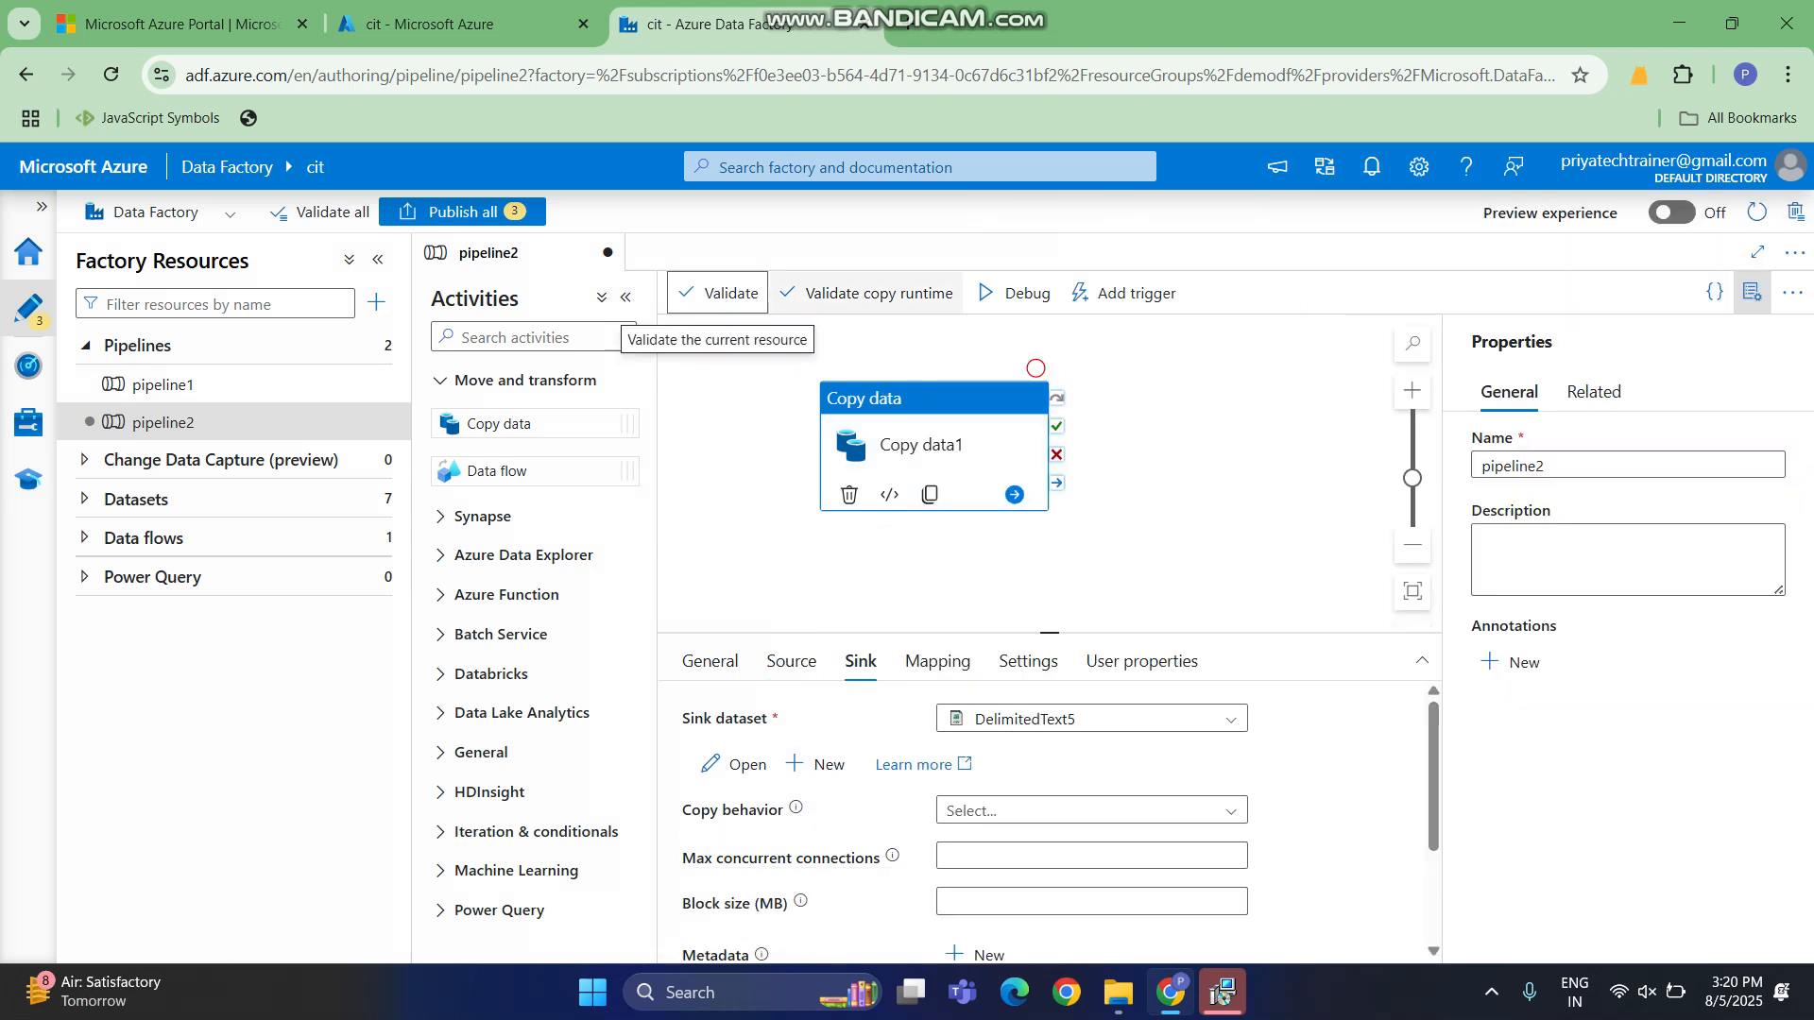
pyautogui.click(462, 212)
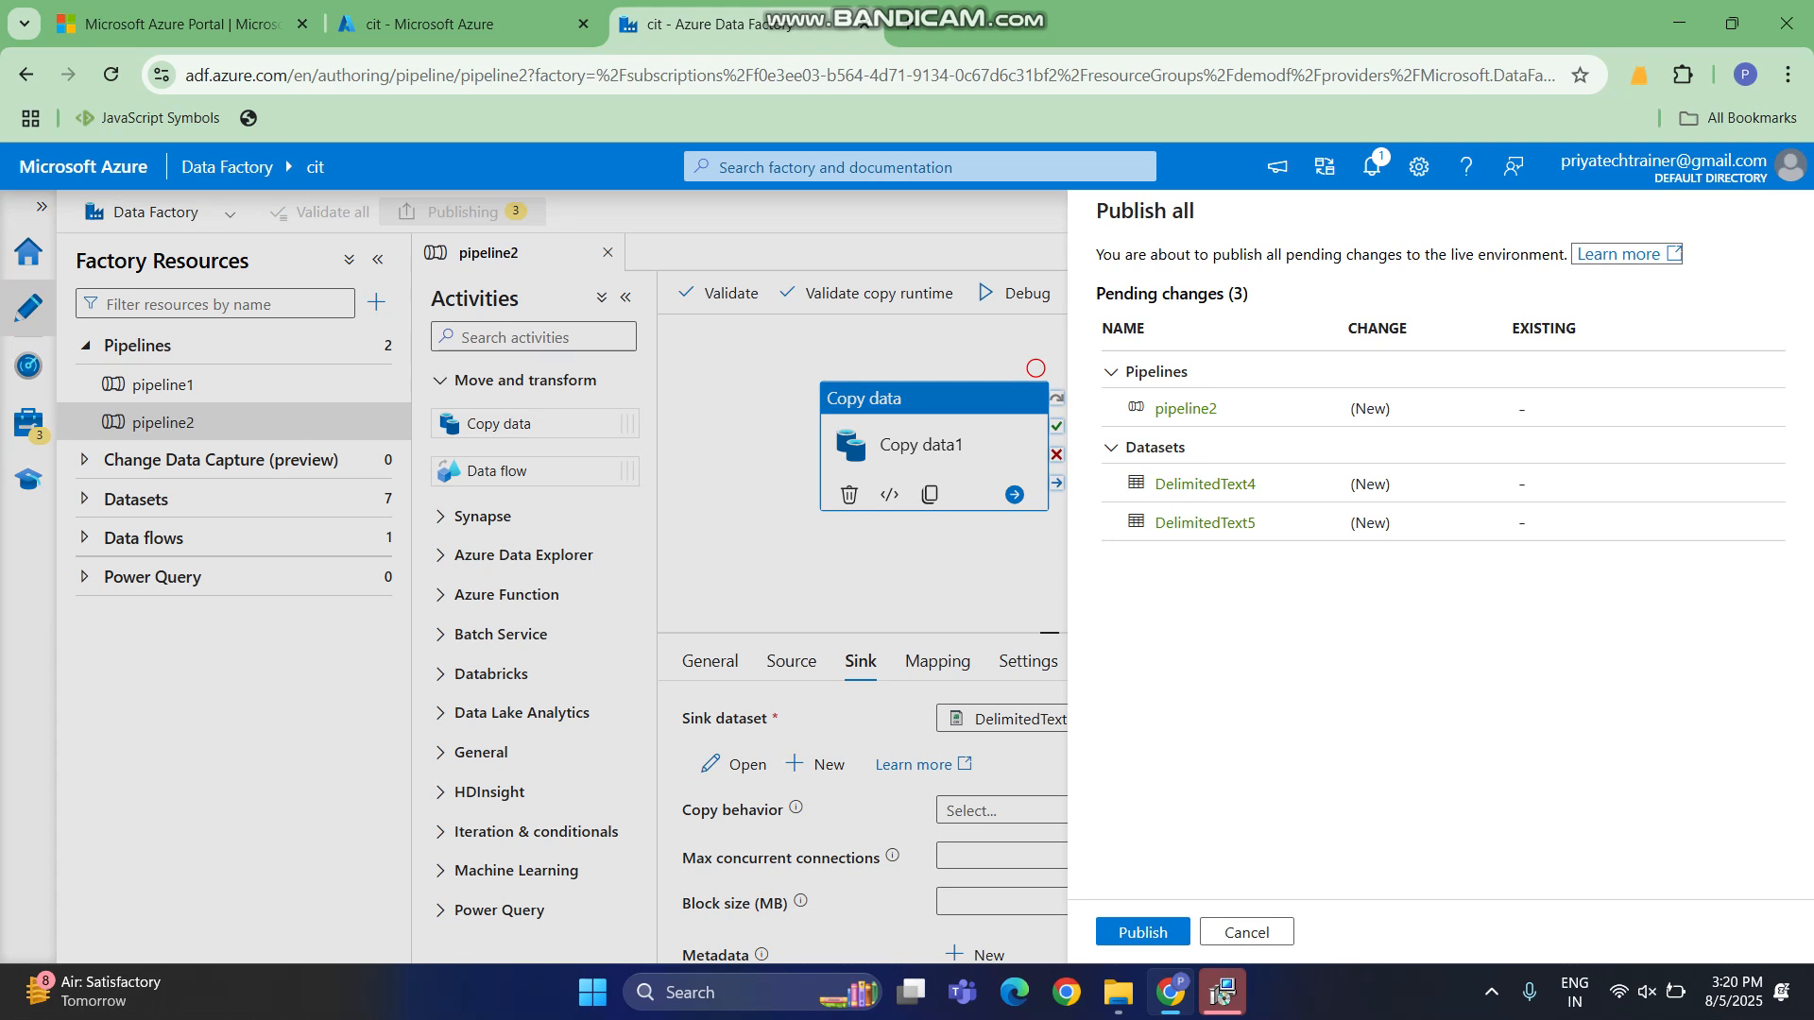
pyautogui.click(1143, 932)
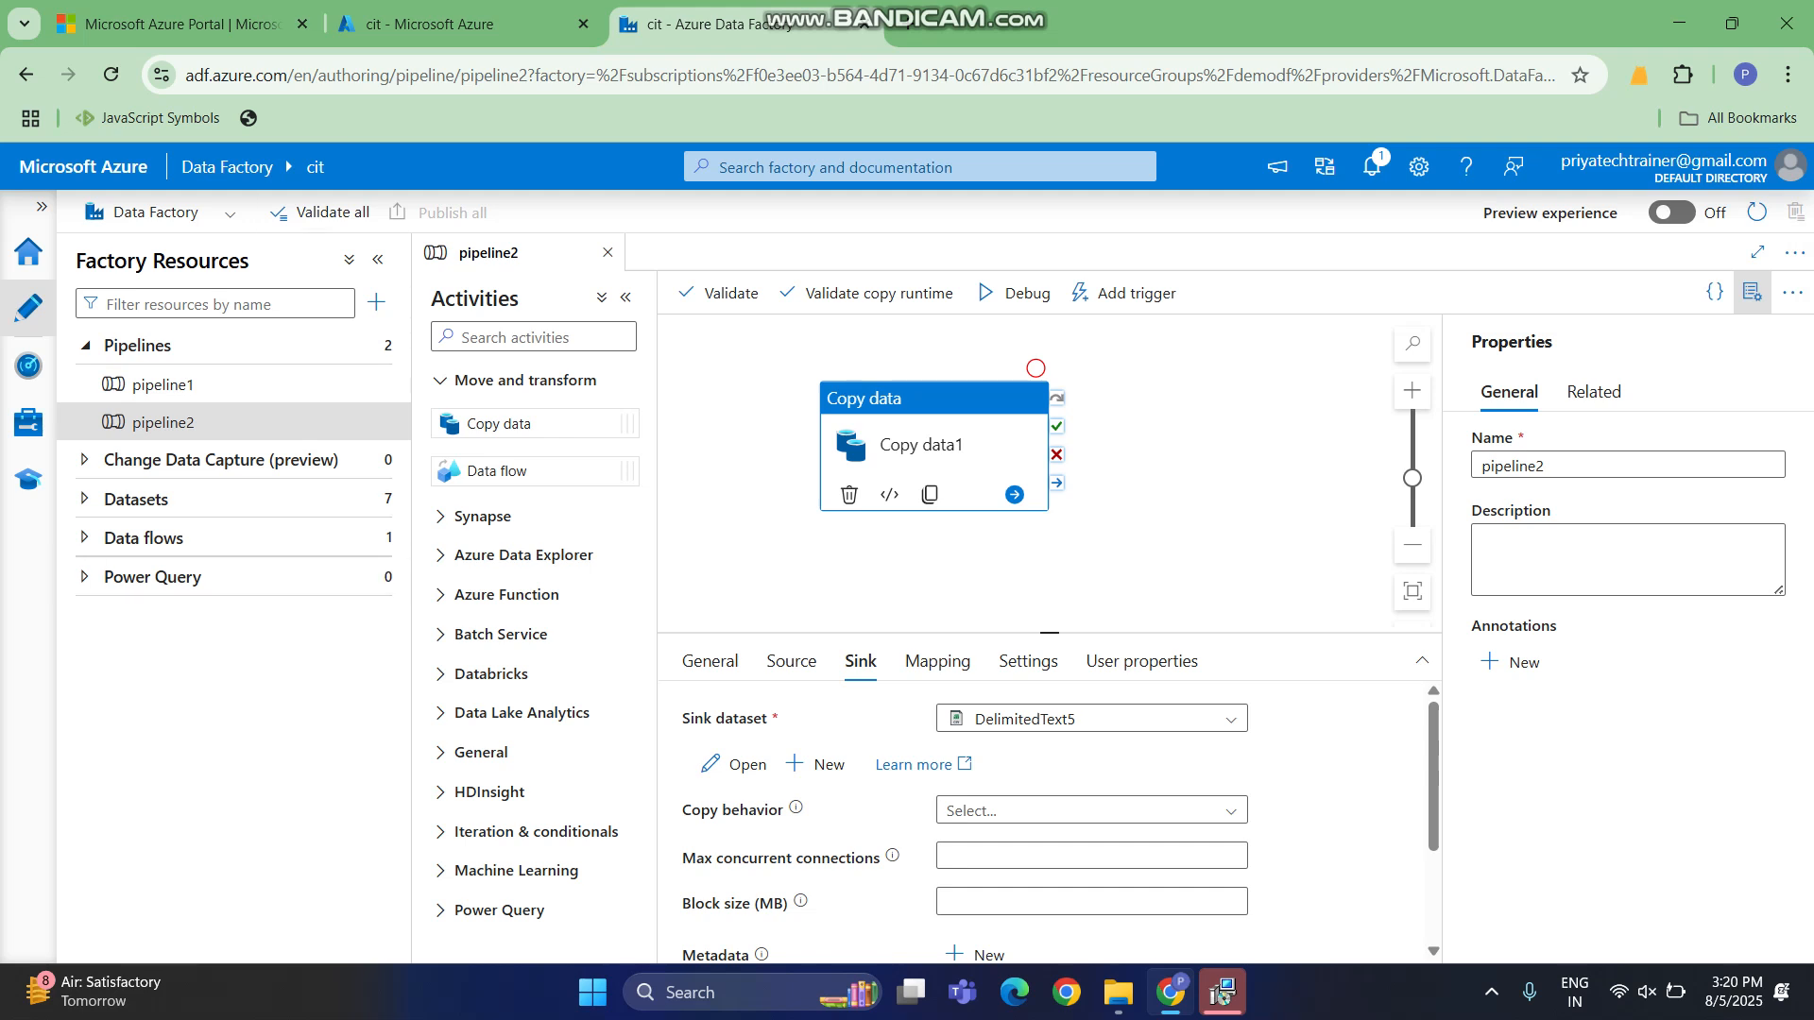
# Switch to the Azure portal and open the output container of the demostorafe storage account to view its blobs.
pyautogui.click(29, 251)
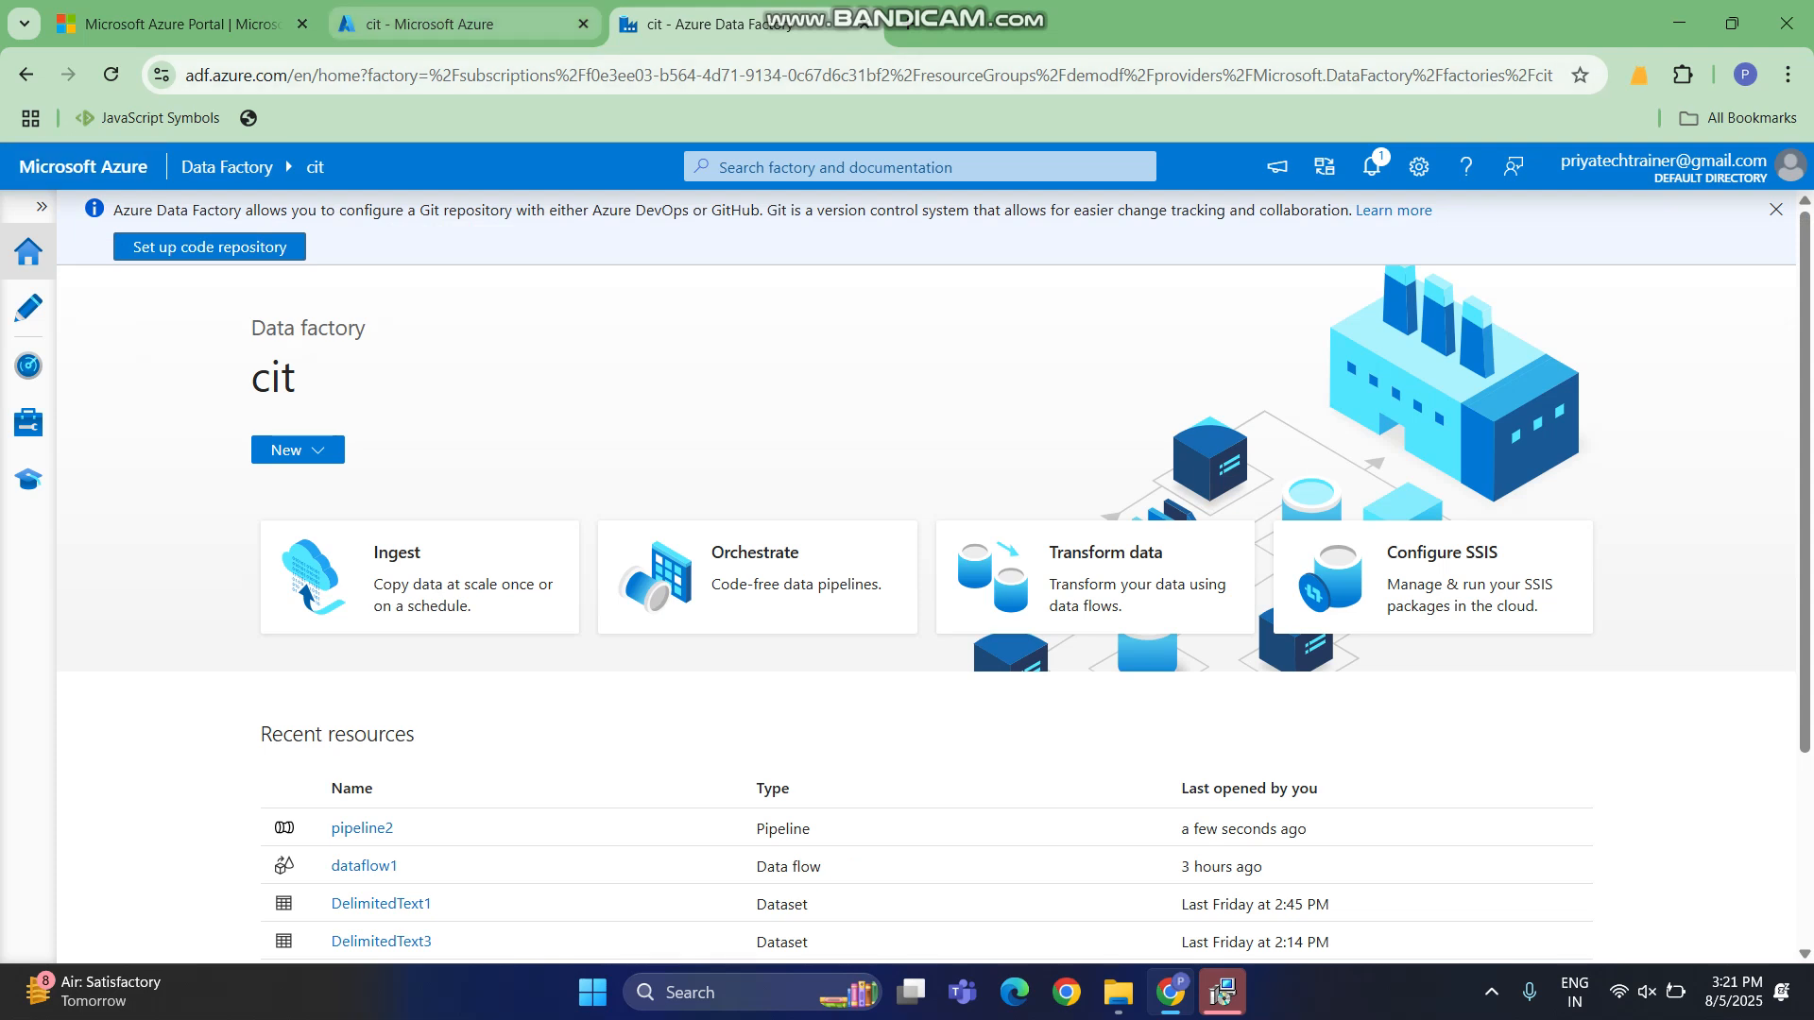
pyautogui.click(453, 24)
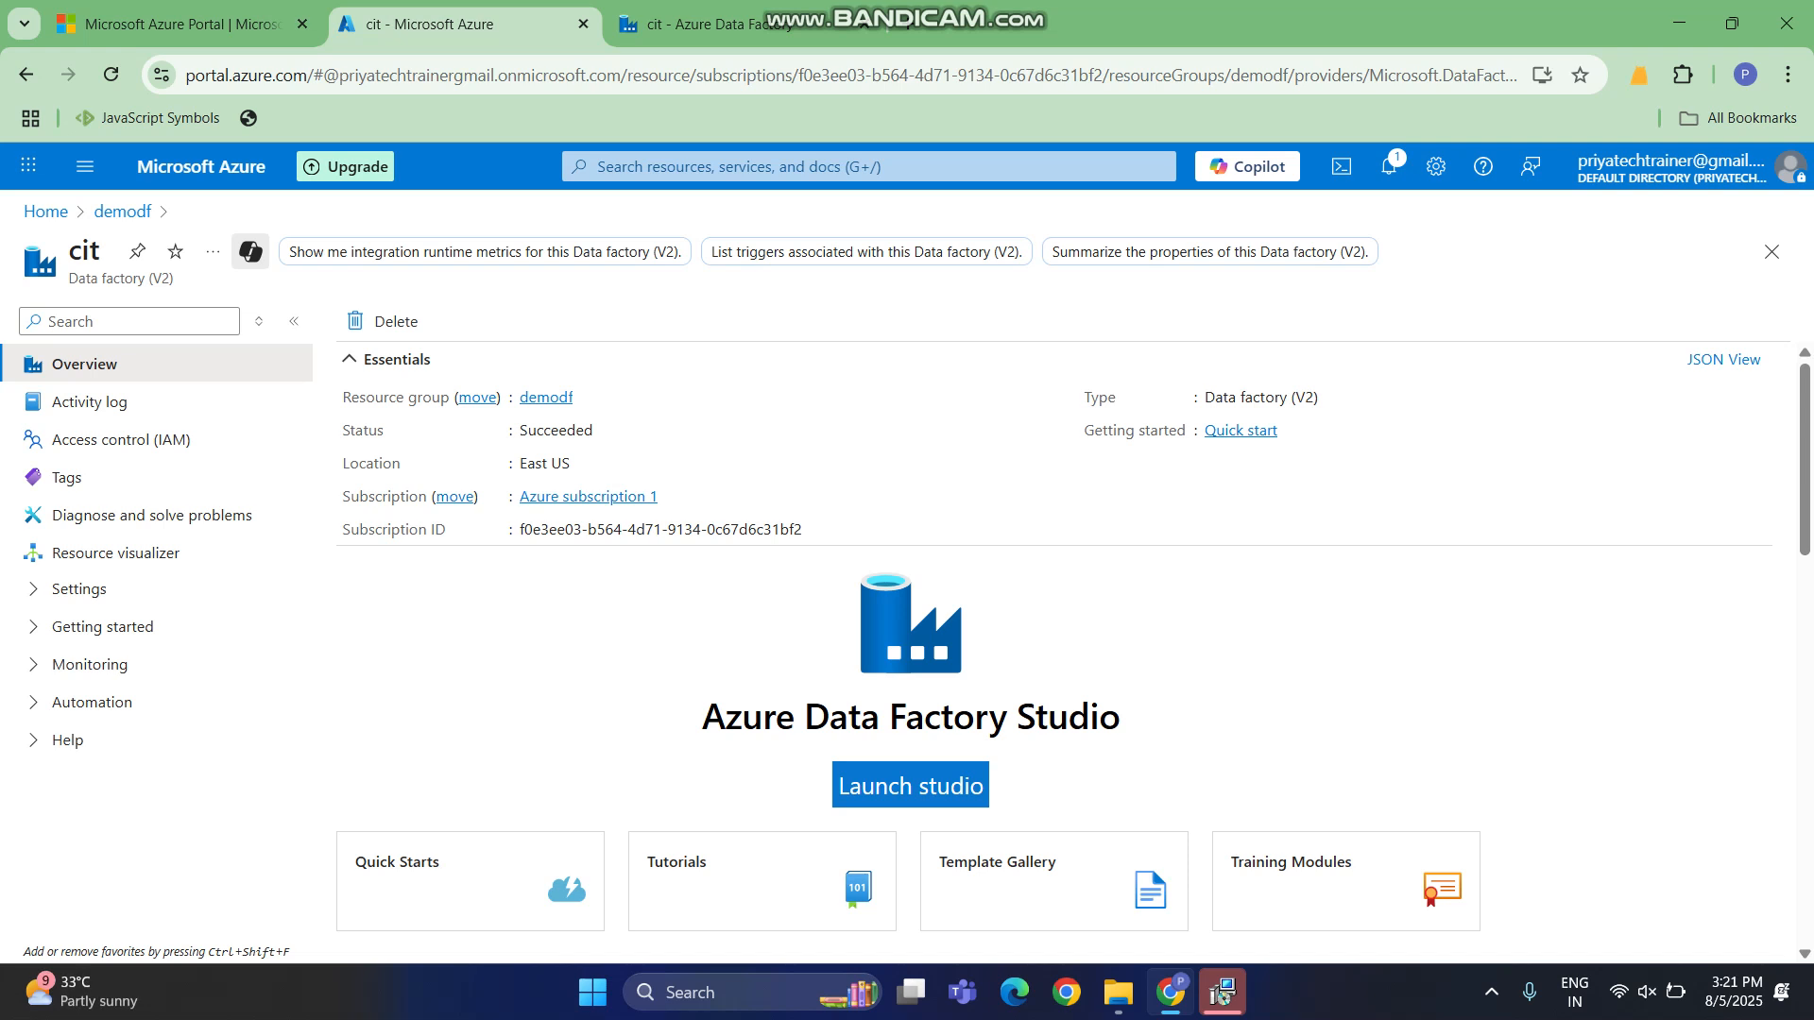
pyautogui.click(45, 211)
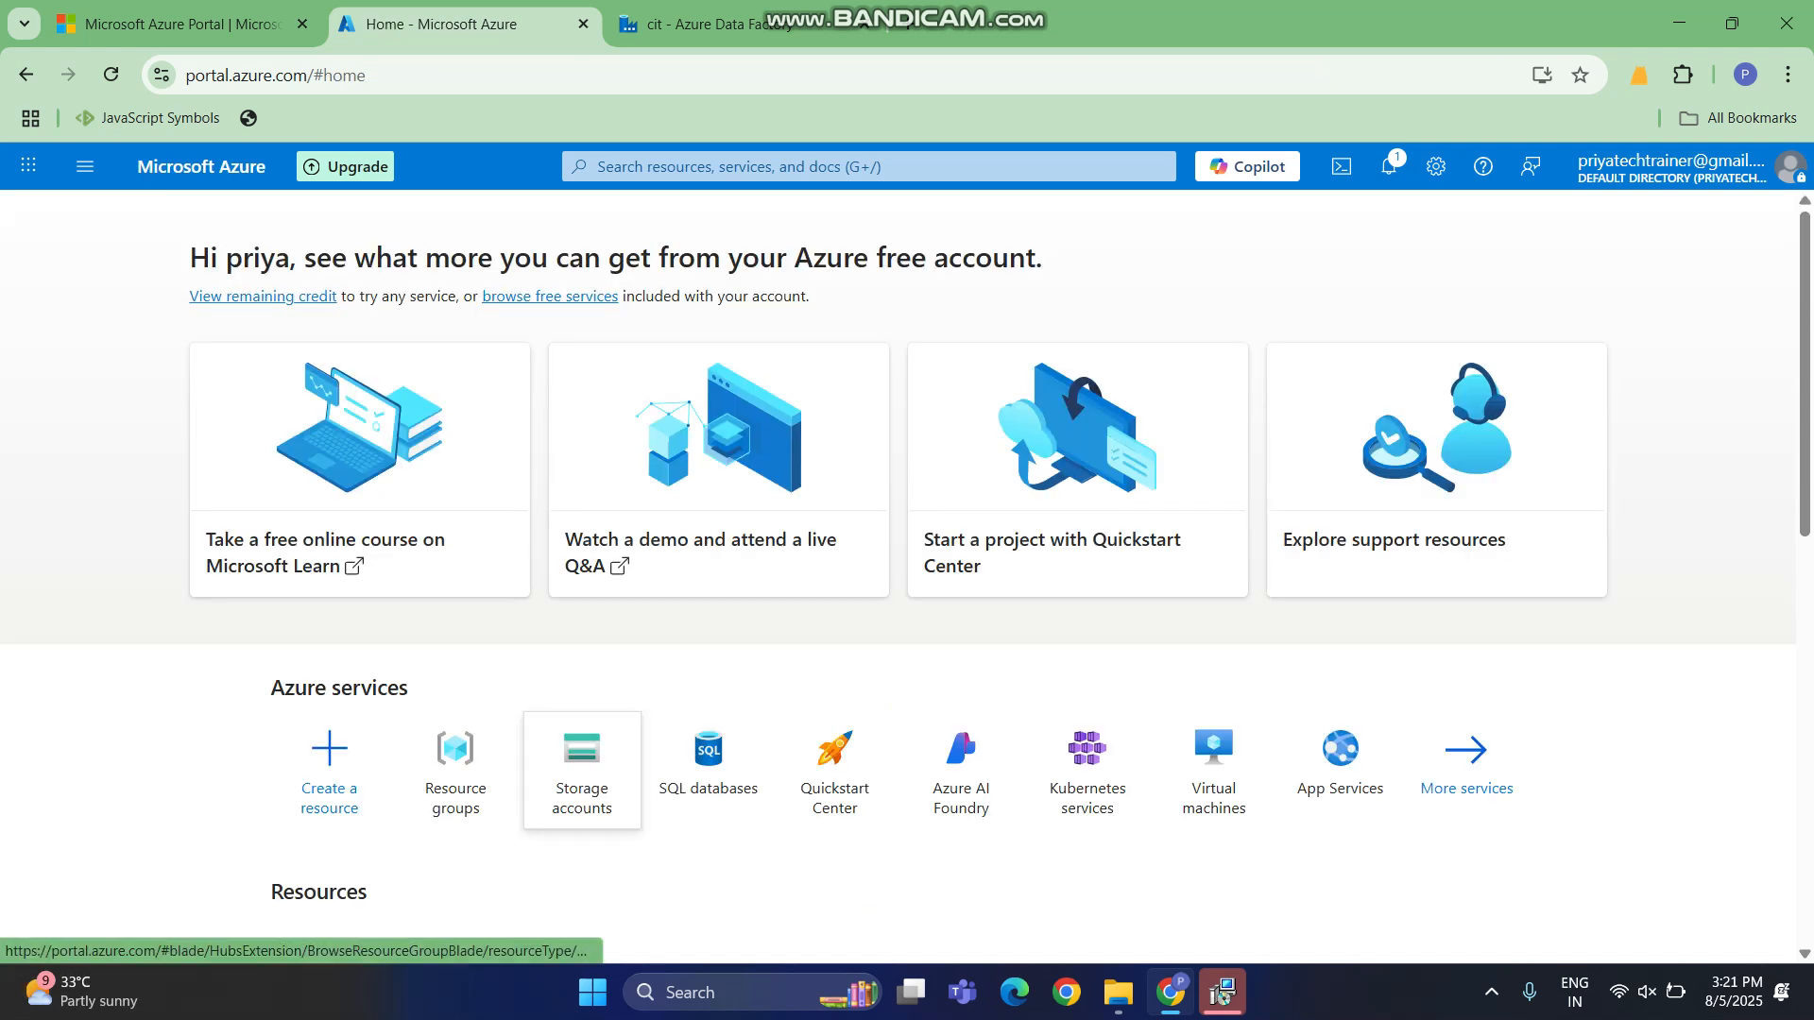
pyautogui.click(582, 756)
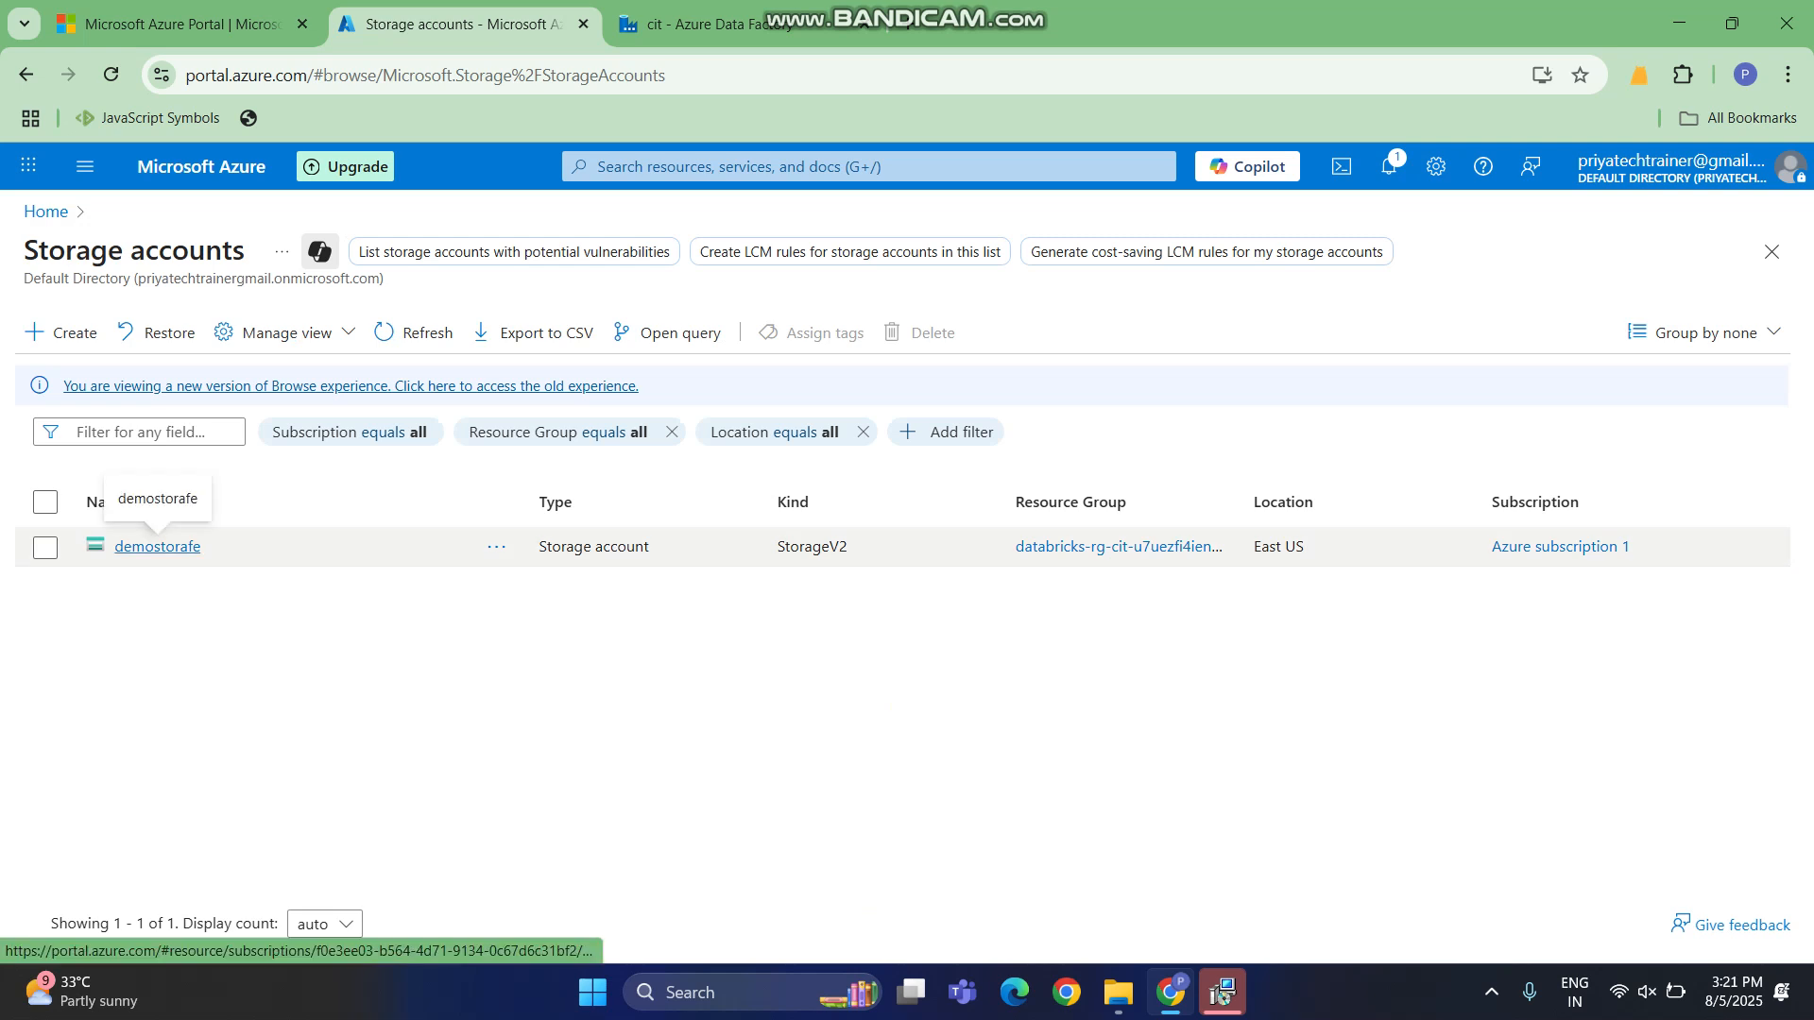
pyautogui.click(157, 546)
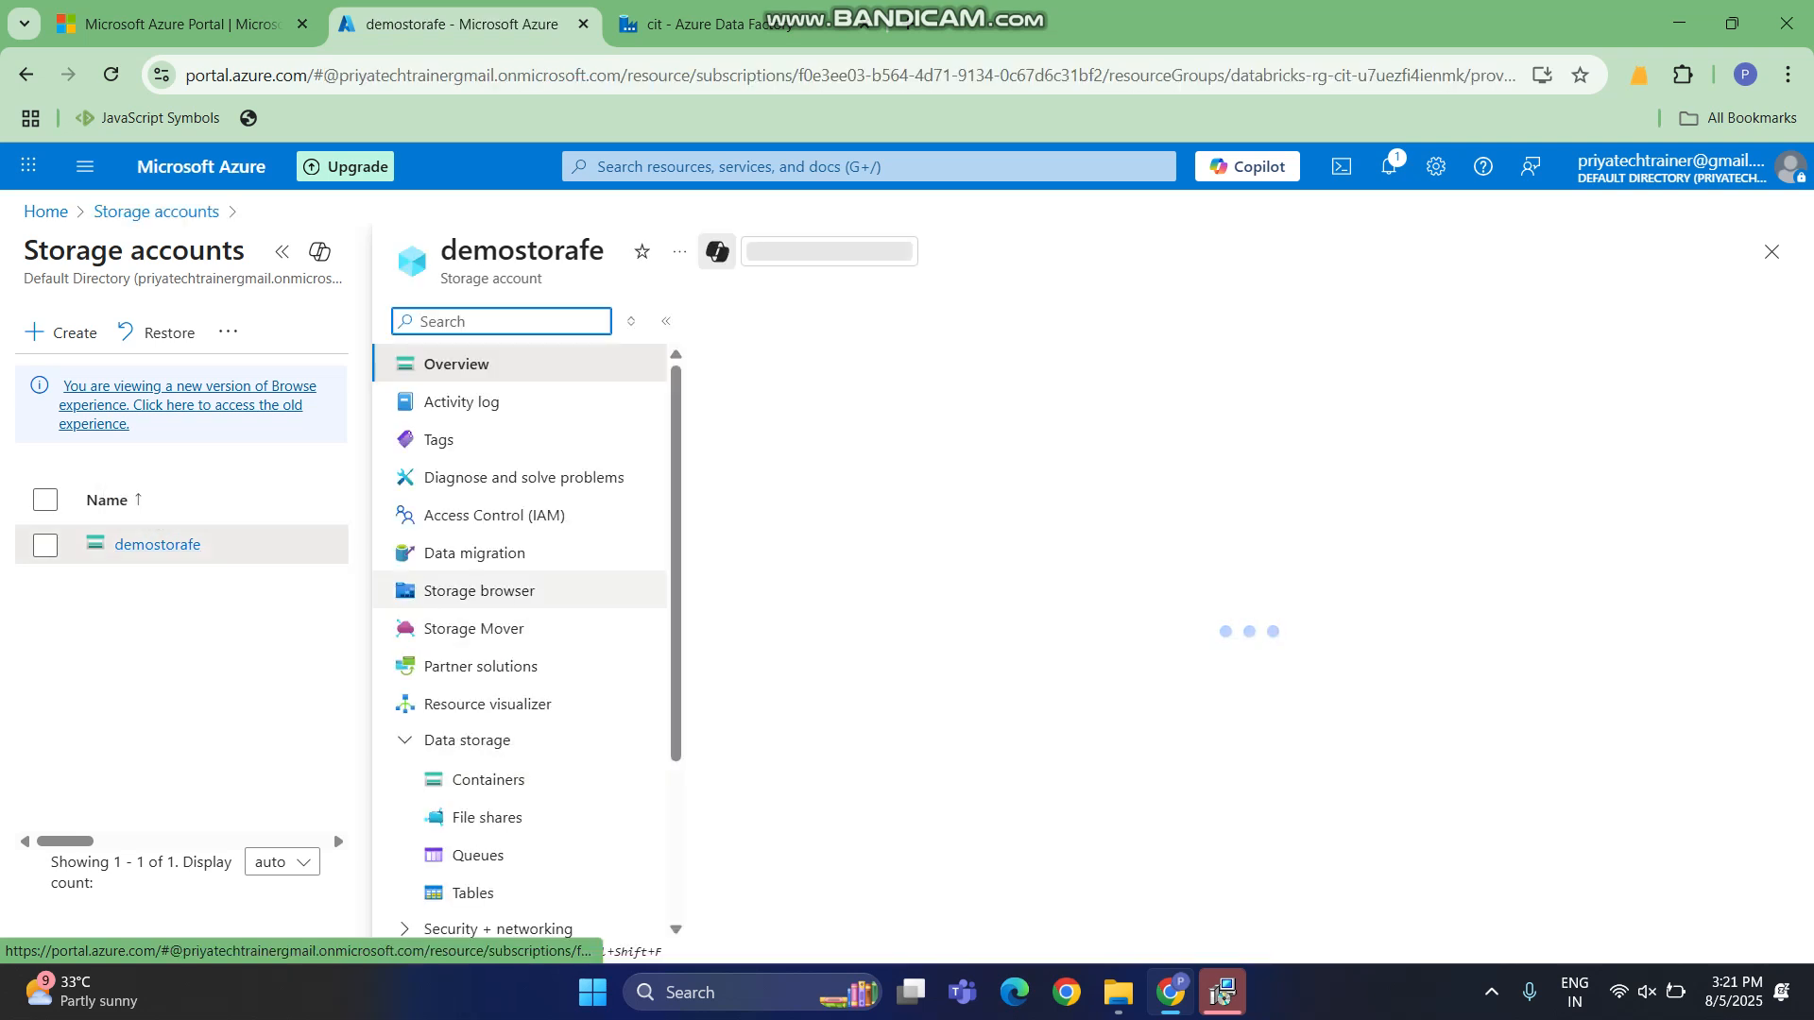
pyautogui.click(487, 780)
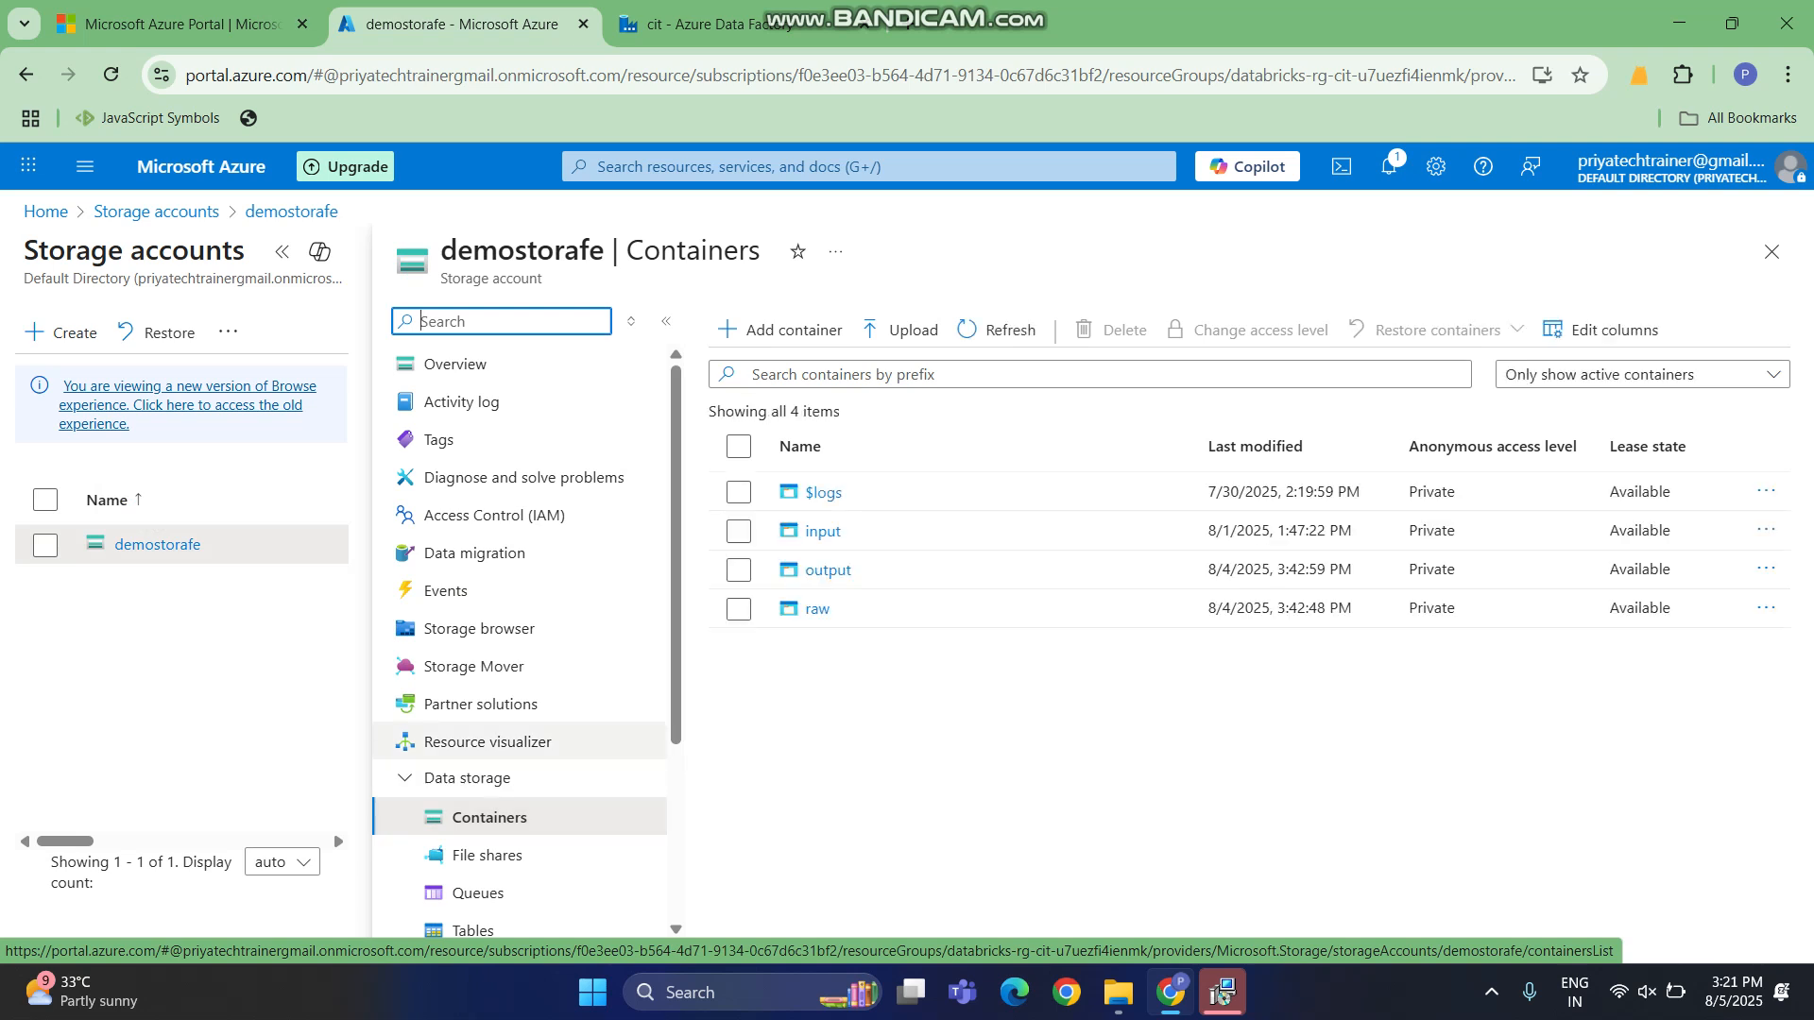
pyautogui.doubleClick(827, 570)
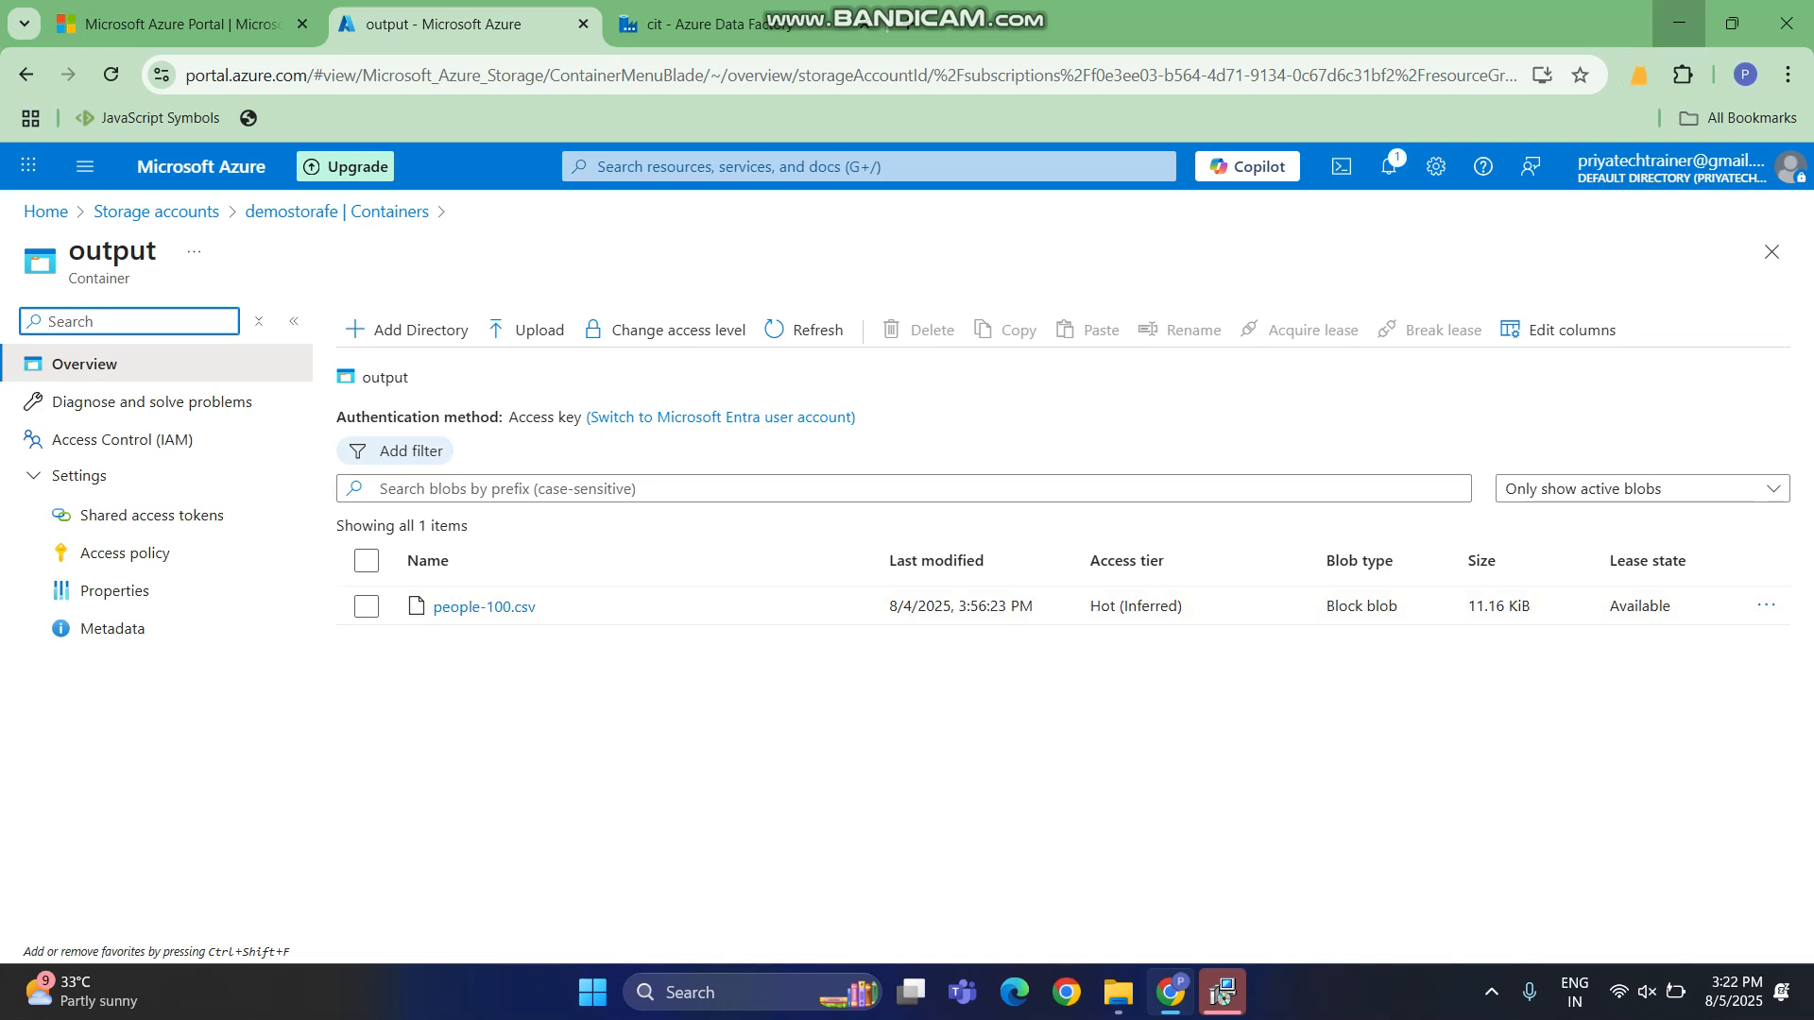
# Switch to File Explorer and open the Bandicam folder in Documents to view its files.
pyautogui.click(1221, 992)
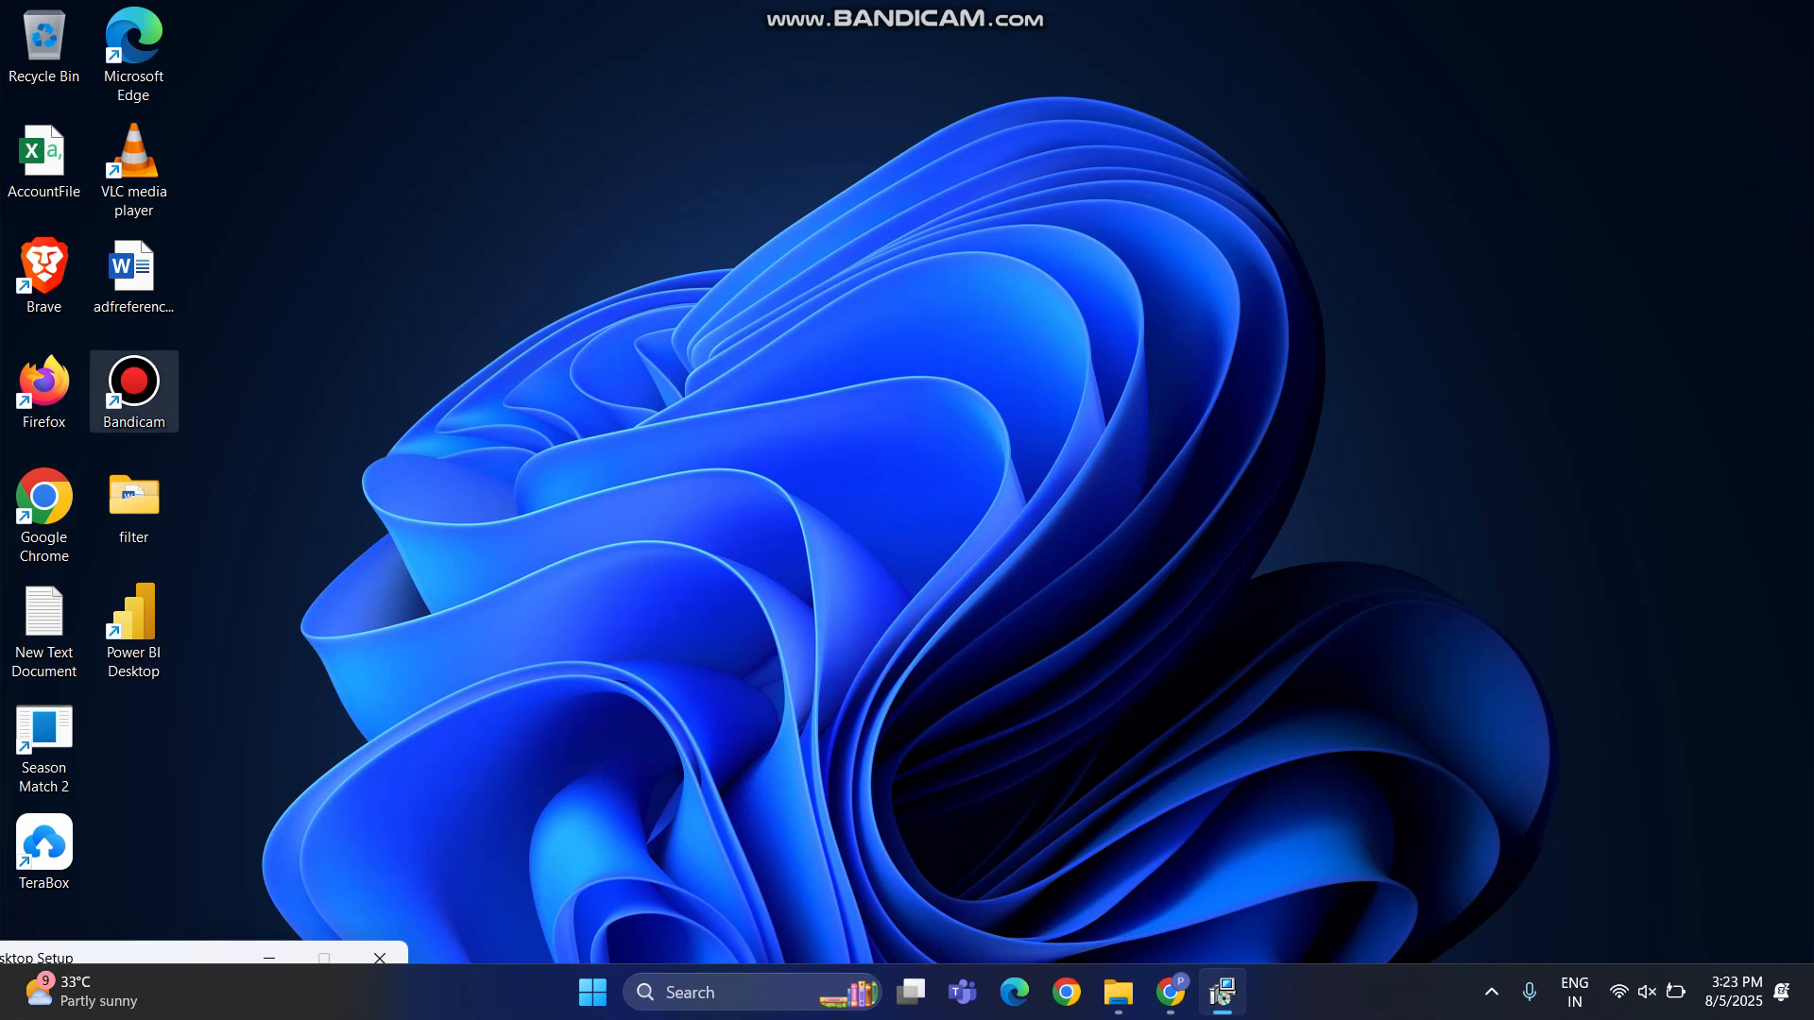
pyautogui.click(1222, 995)
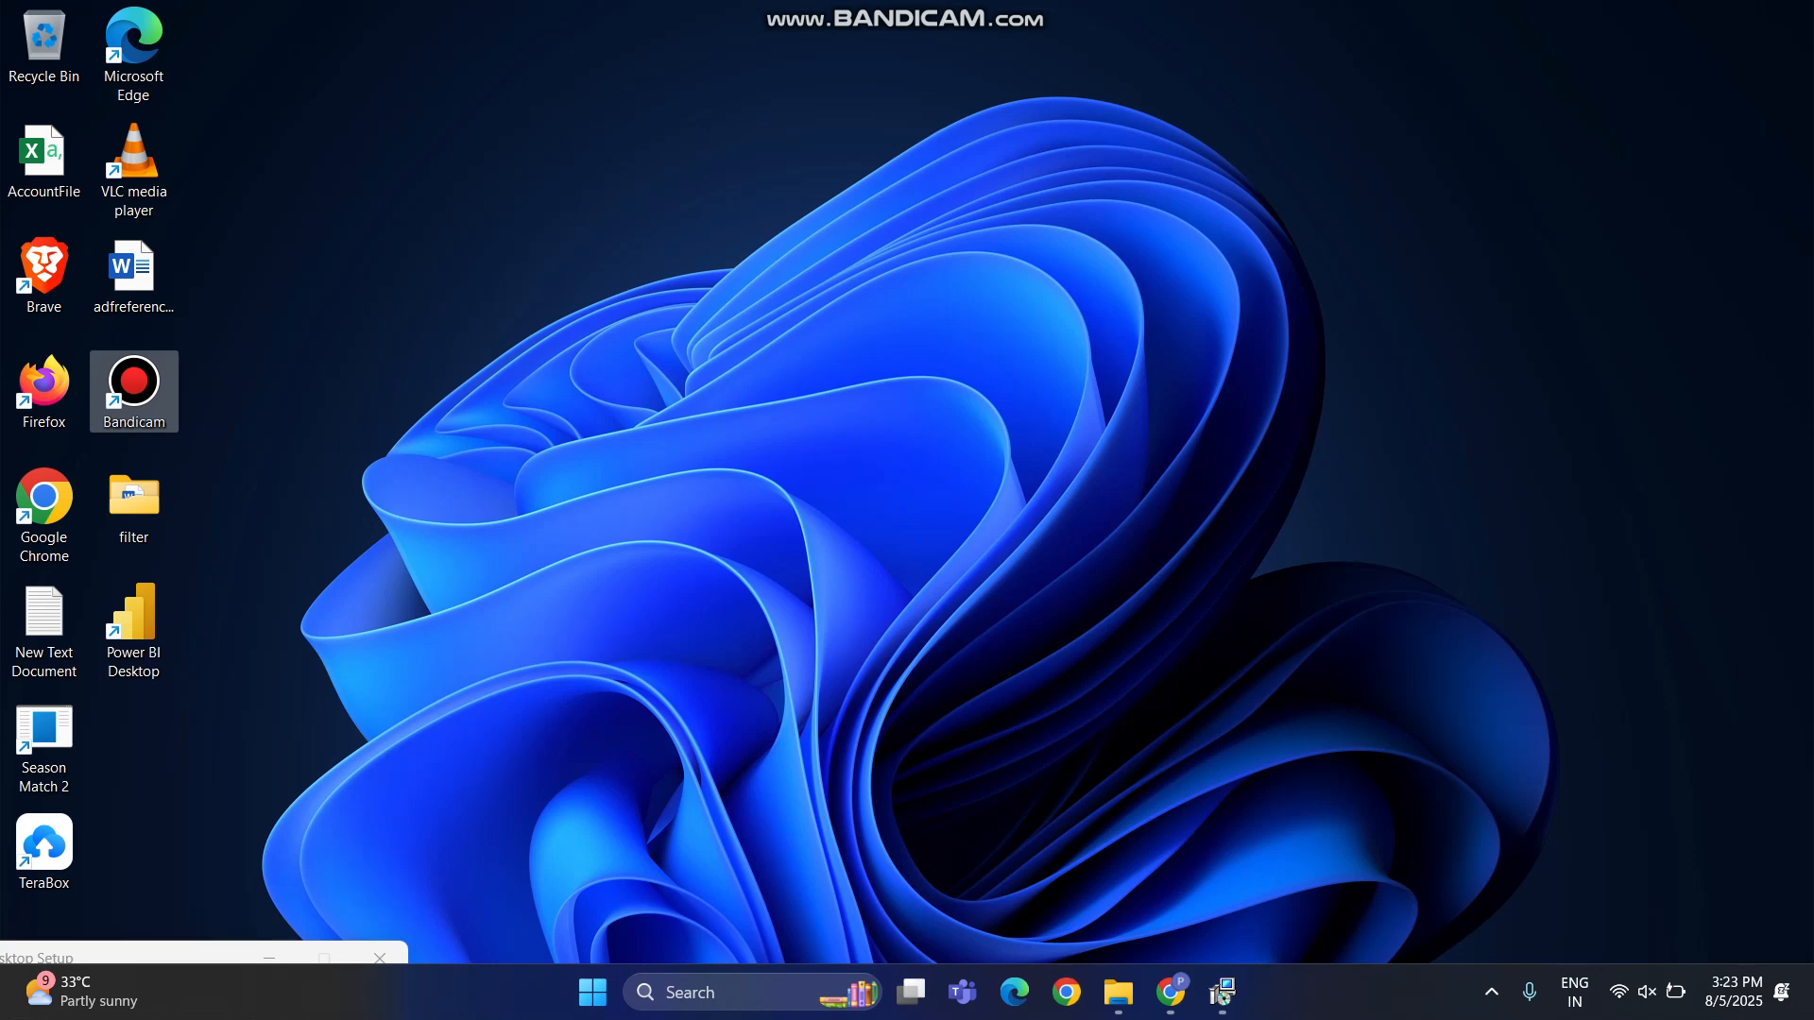
pyautogui.click(1117, 992)
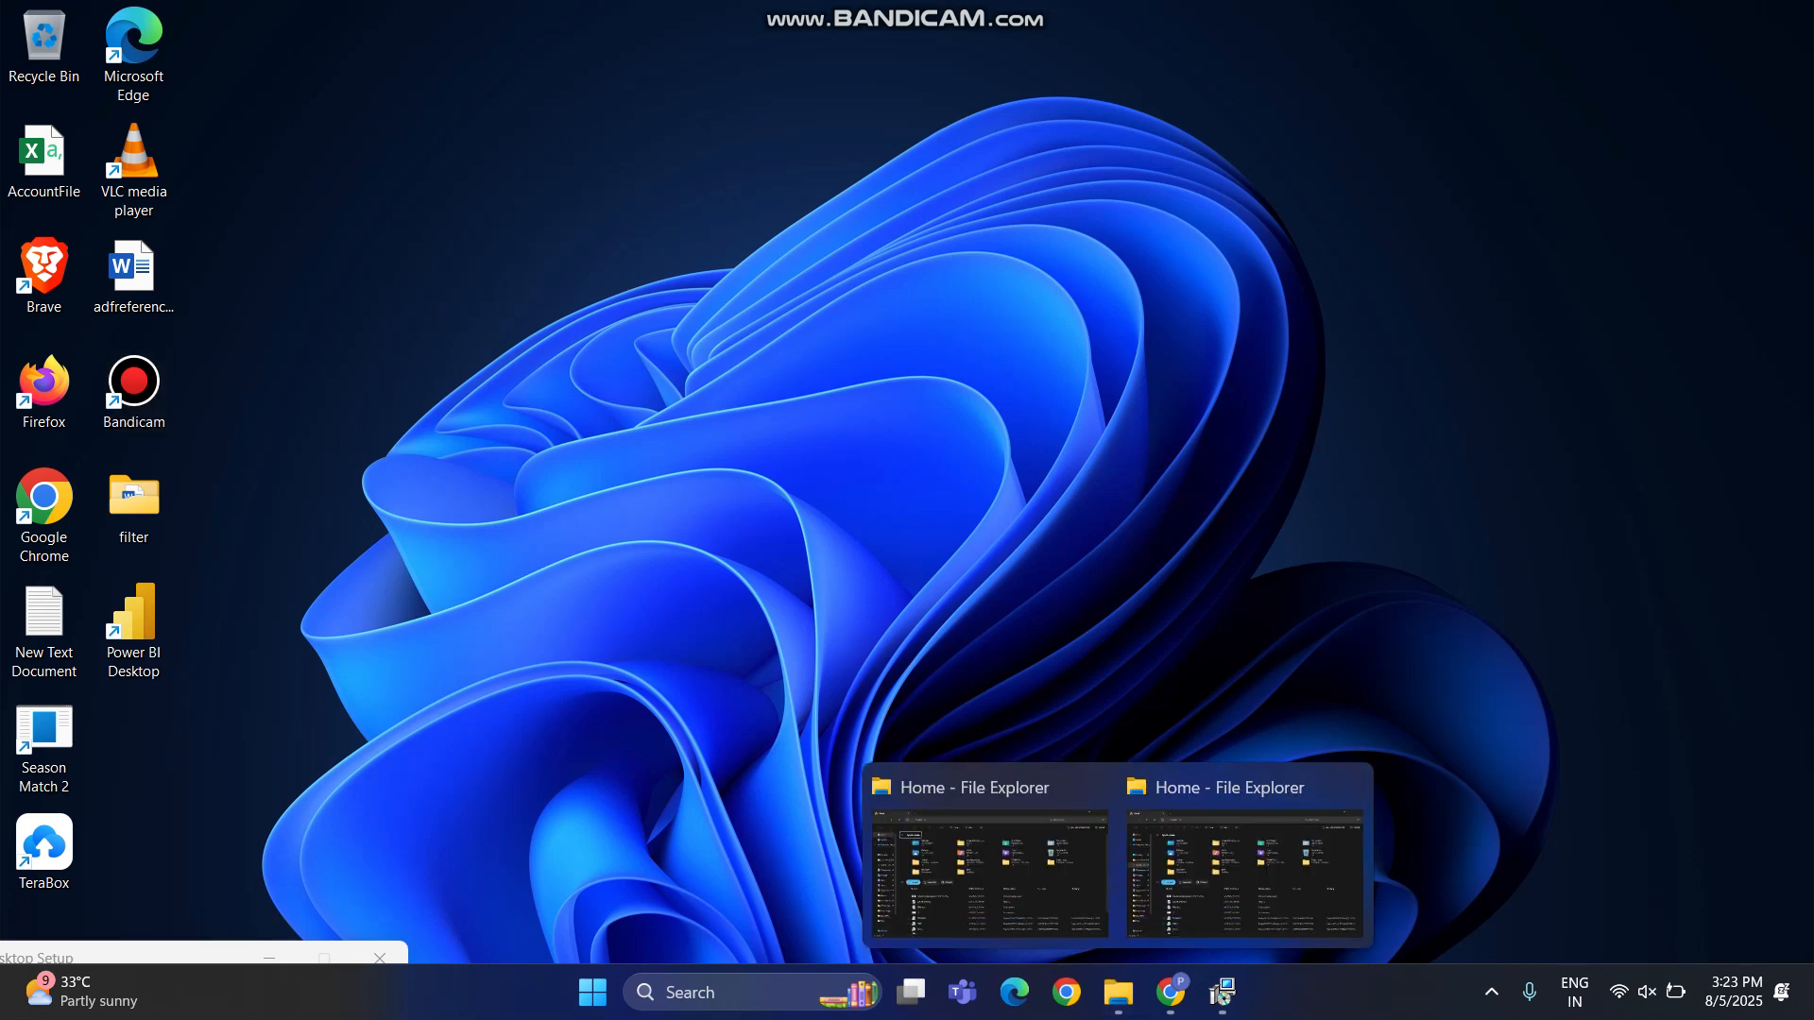
pyautogui.click(989, 871)
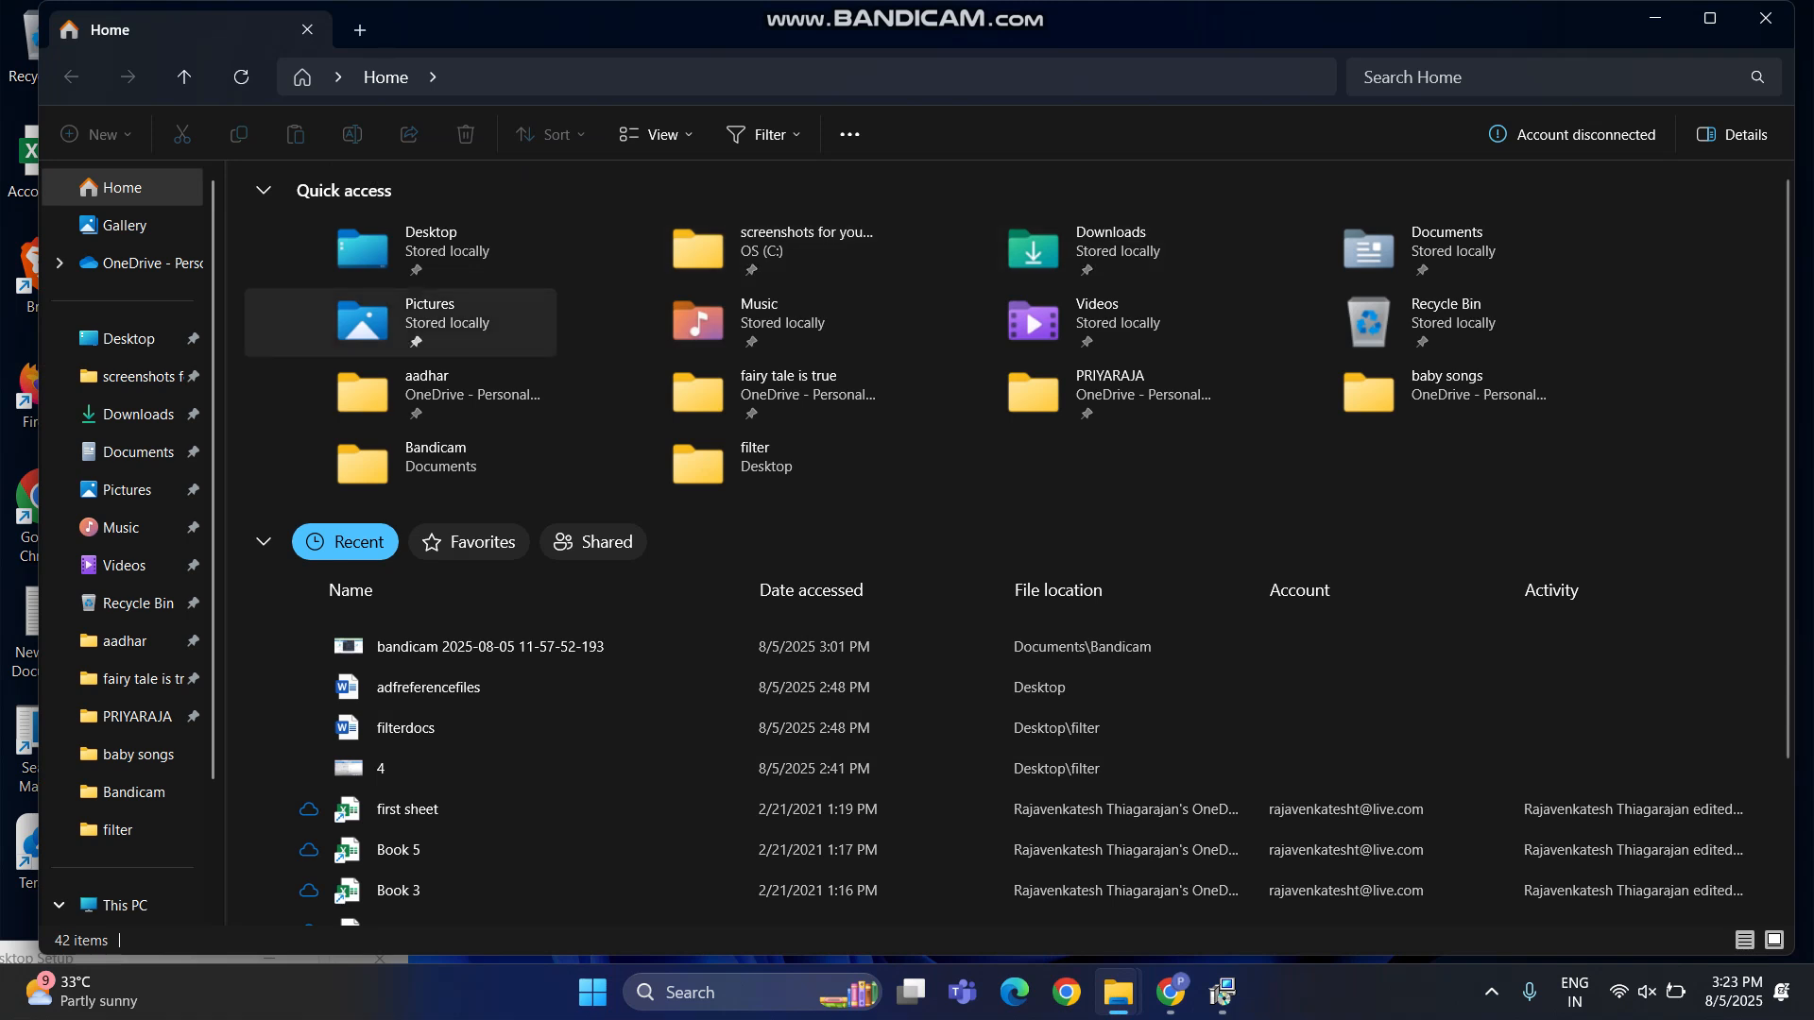
pyautogui.click(401, 466)
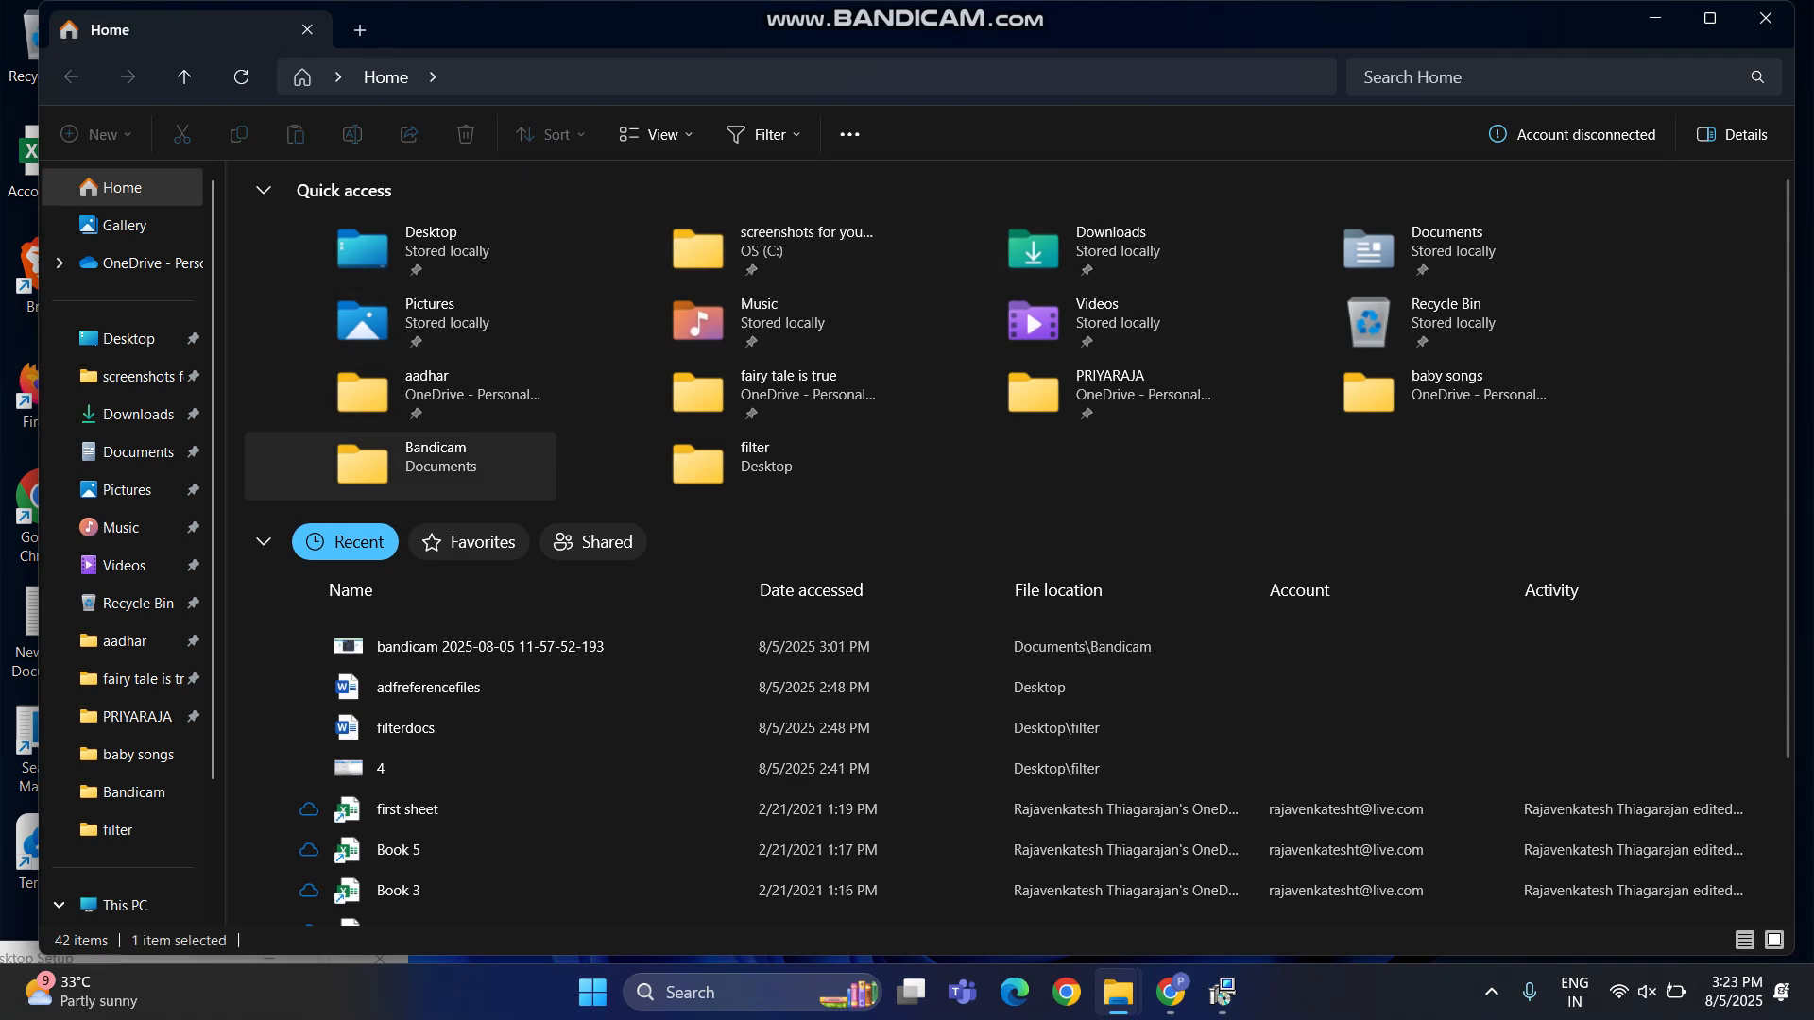
pyautogui.doubleClick(400, 465)
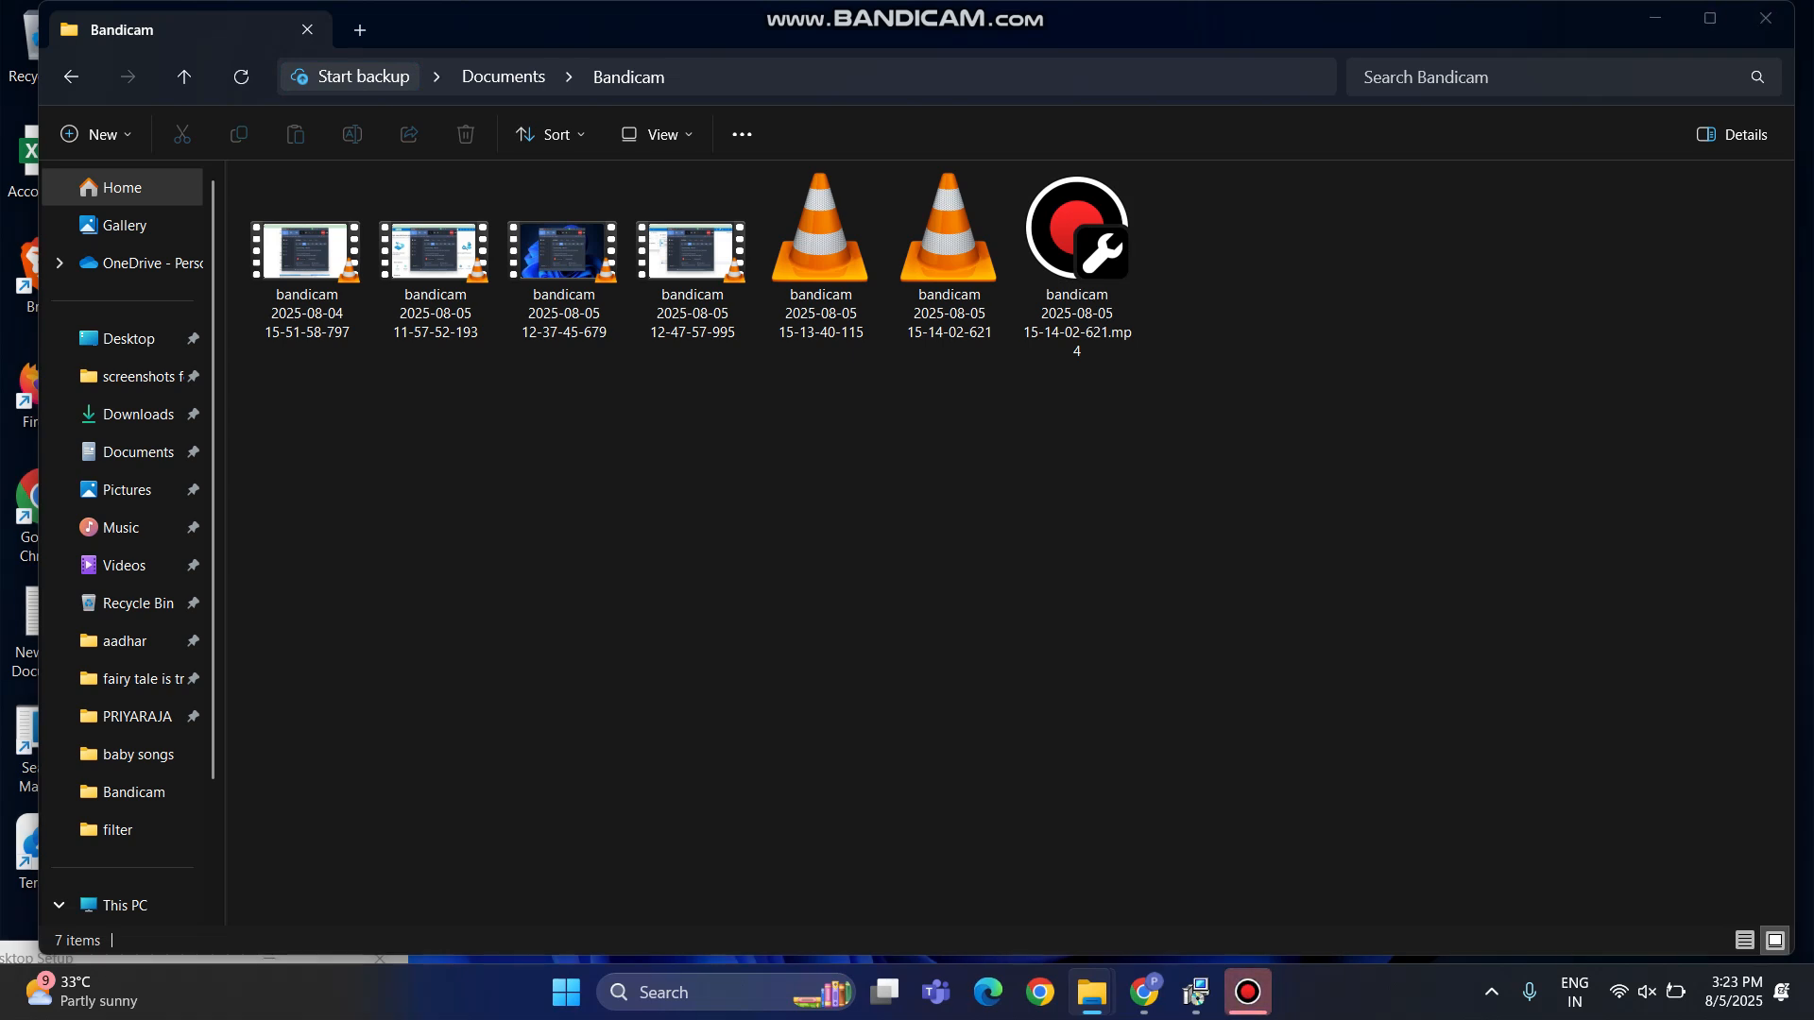
pyautogui.moveTo(1247, 991)
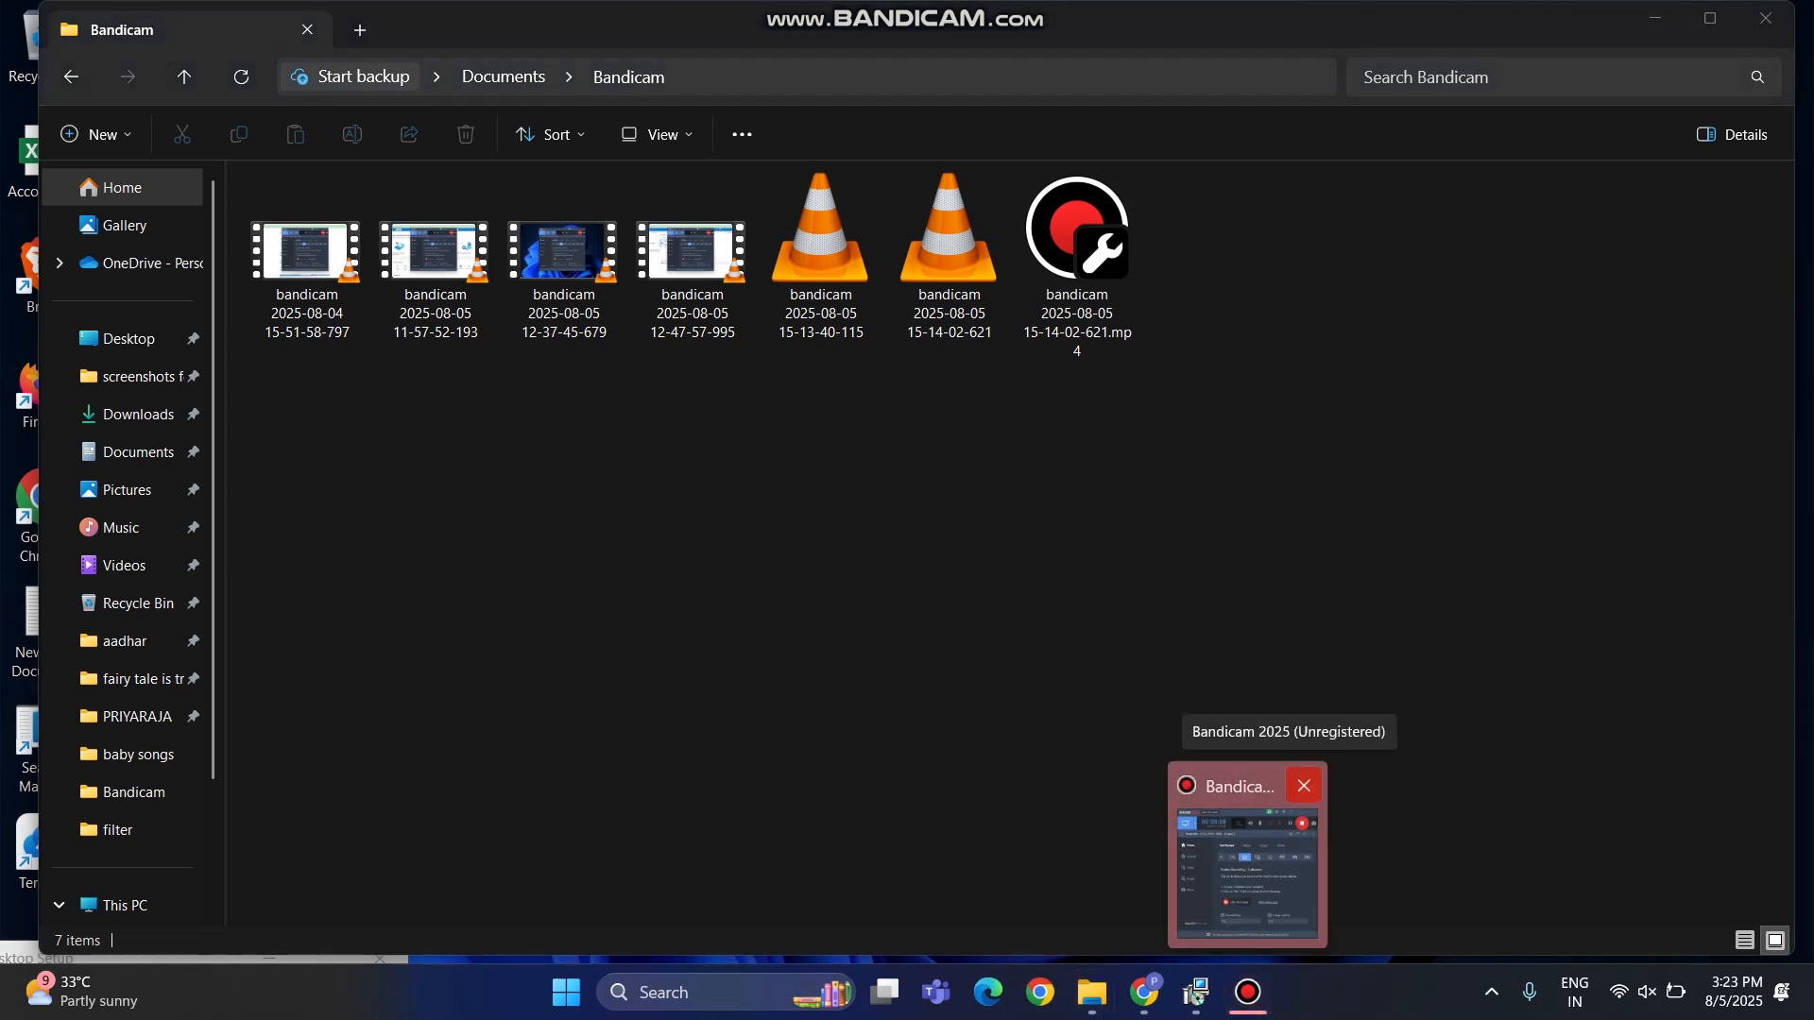